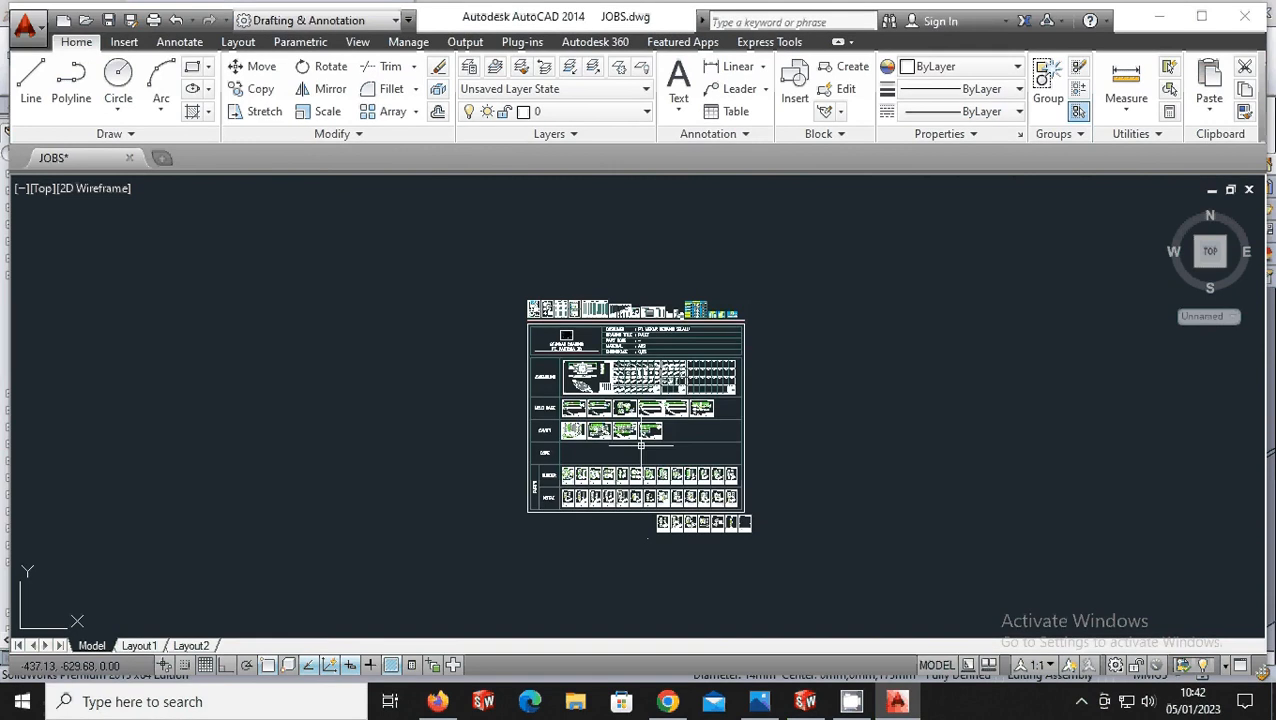
- Maximize the program window and start a PDF export of the JOBS drawing
{"action": "scroll", "coordinate": [660, 447], "scroll_direction": "up", "scroll_amount": 5}
{"action": "scroll", "coordinate": [668, 488], "scroll_direction": "down", "scroll_amount": 3}
{"action": "scroll", "coordinate": [727, 594], "scroll_direction": "up", "scroll_amount": 5}
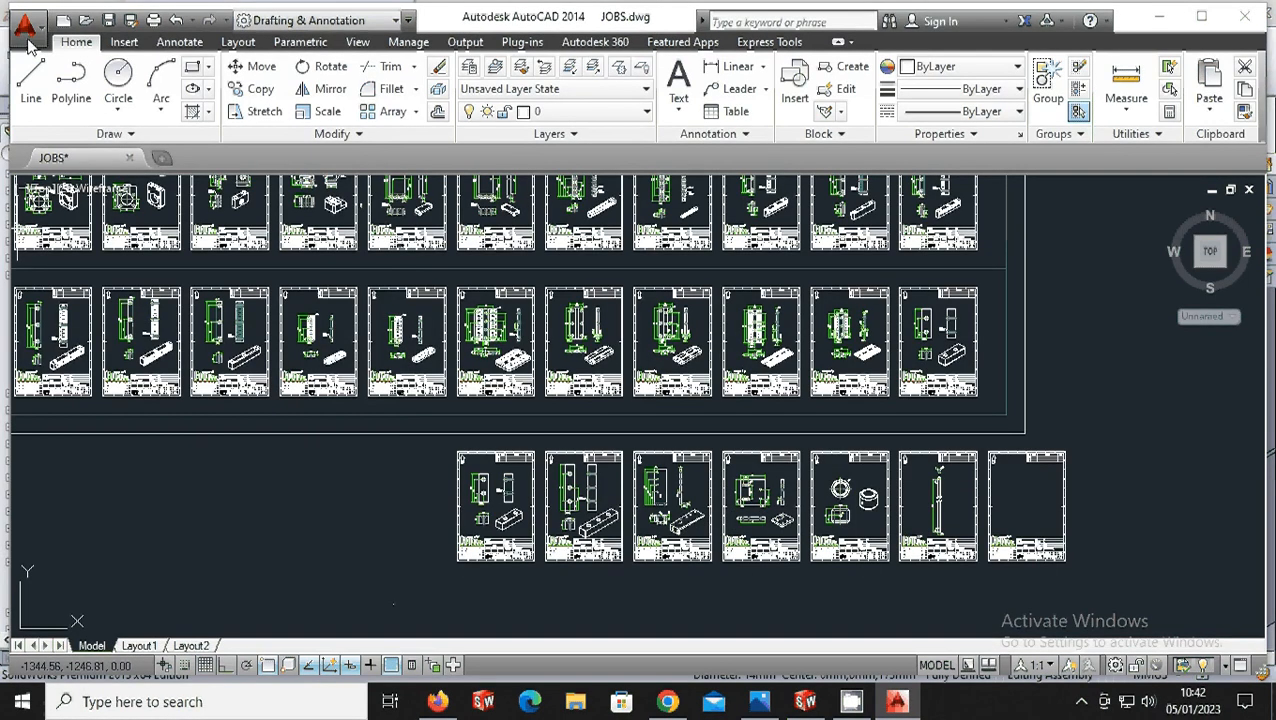
{"action": "left_click", "coordinate": [1202, 19]}
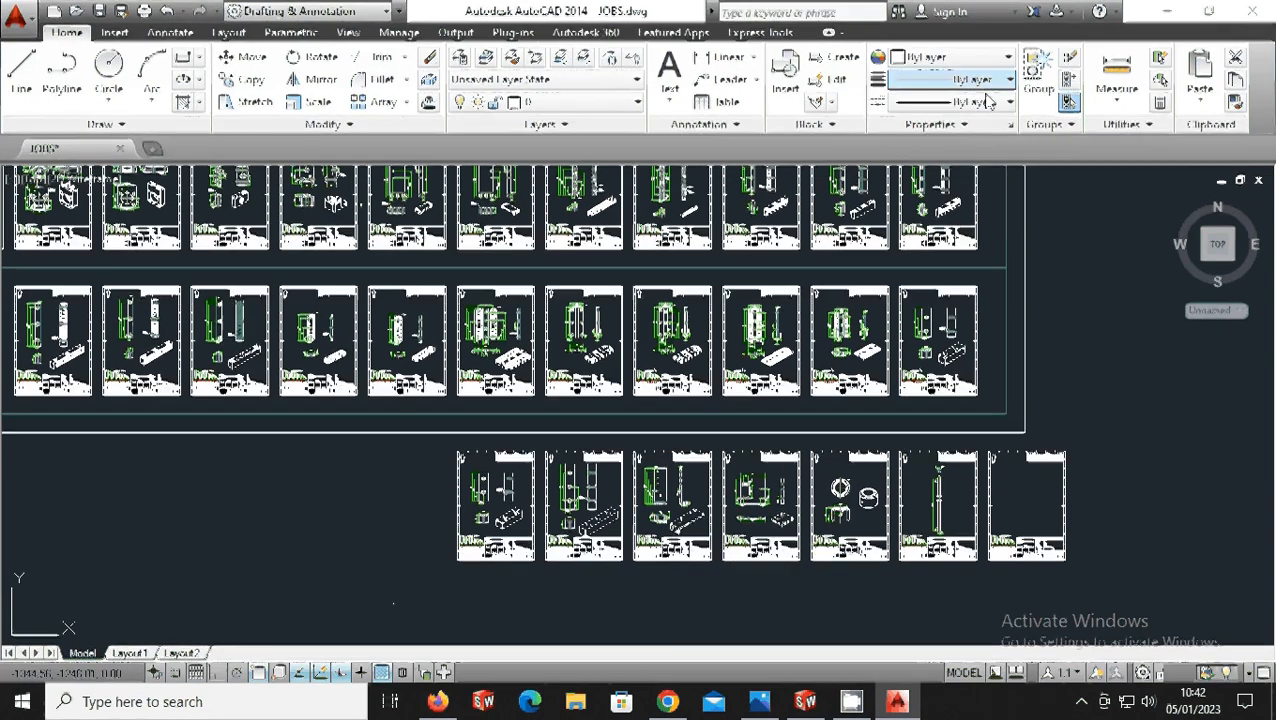
{"action": "left_click", "coordinate": [15, 12]}
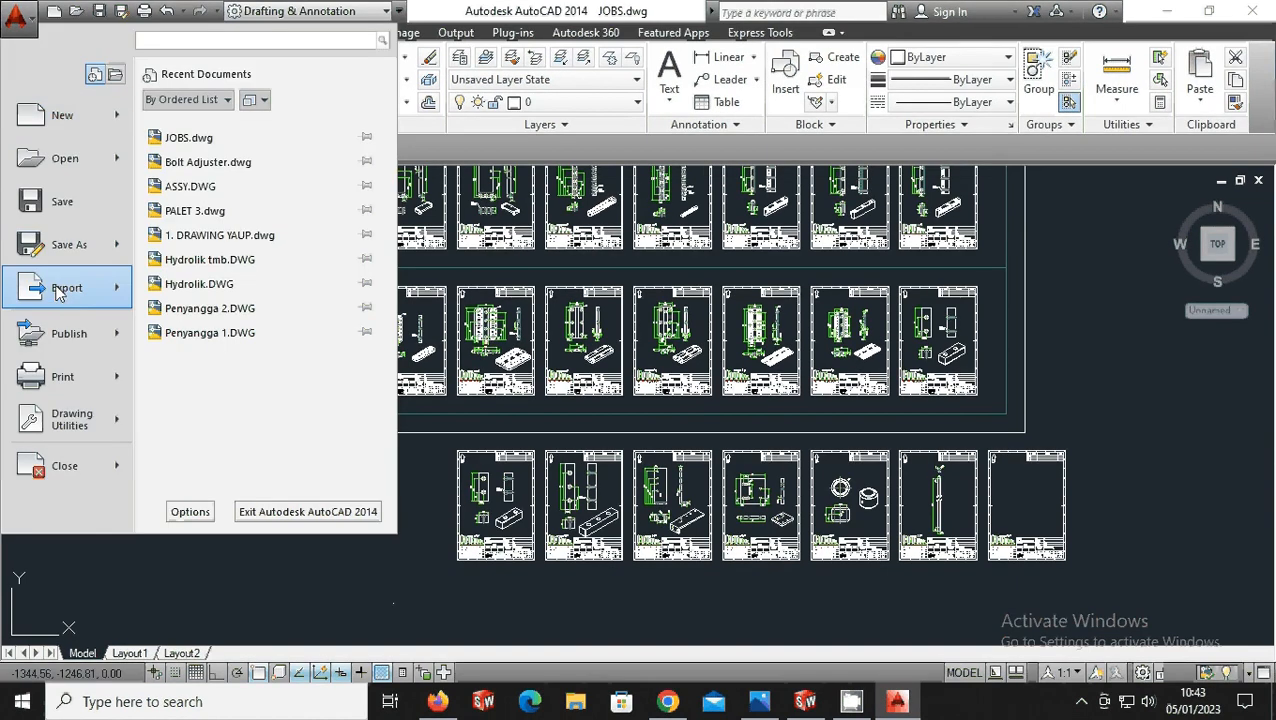
{"action": "mouse_move", "coordinate": [94, 294]}
{"action": "left_click", "coordinate": [179, 296]}
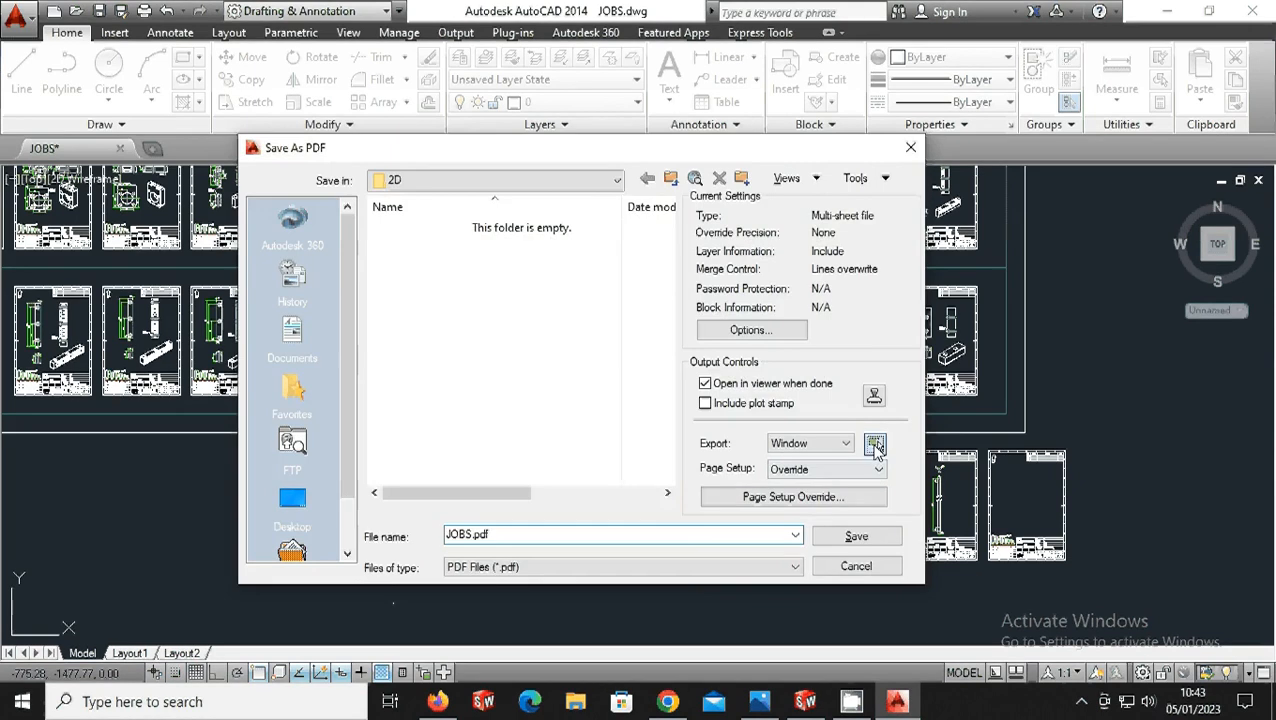
- Set the export window to the long shaft sheet's border and read the item description in its title block
{"action": "left_click", "coordinate": [876, 445]}
{"action": "scroll", "coordinate": [901, 432], "scroll_direction": "up", "scroll_amount": 4}
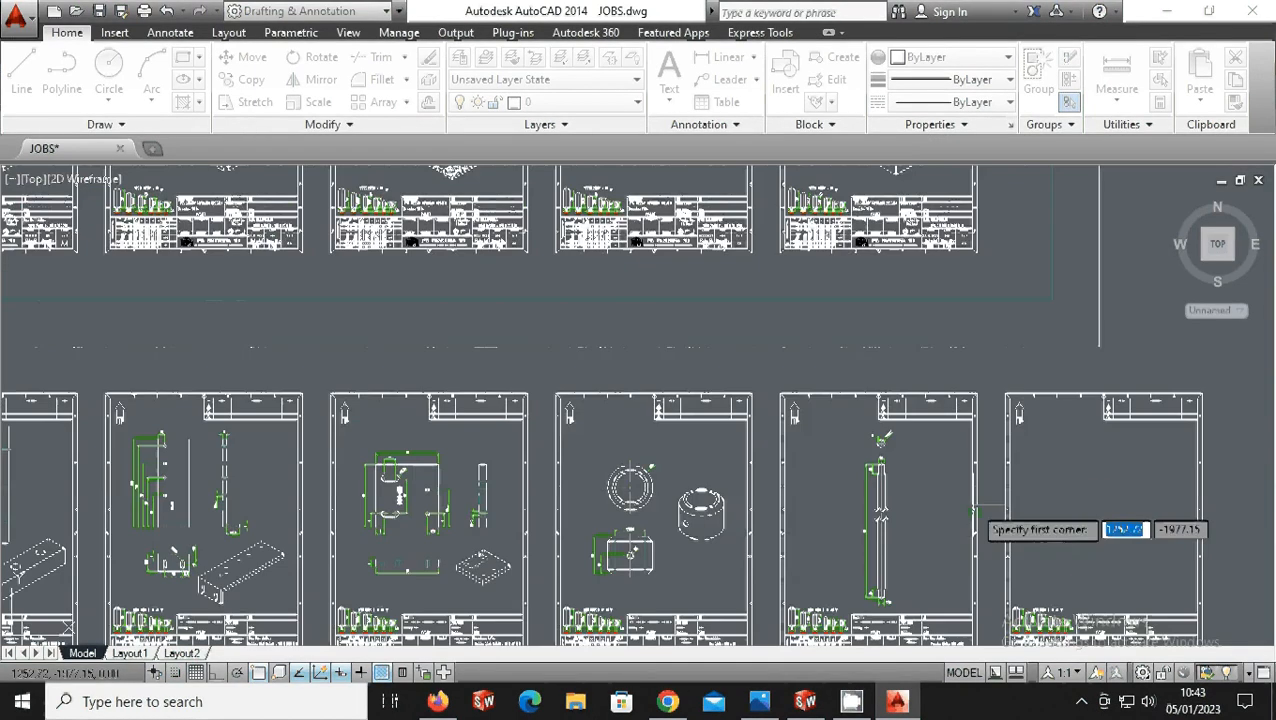
{"action": "scroll", "coordinate": [926, 541], "scroll_direction": "down", "scroll_amount": 2}
{"action": "scroll", "coordinate": [934, 600], "scroll_direction": "up", "scroll_amount": 2}
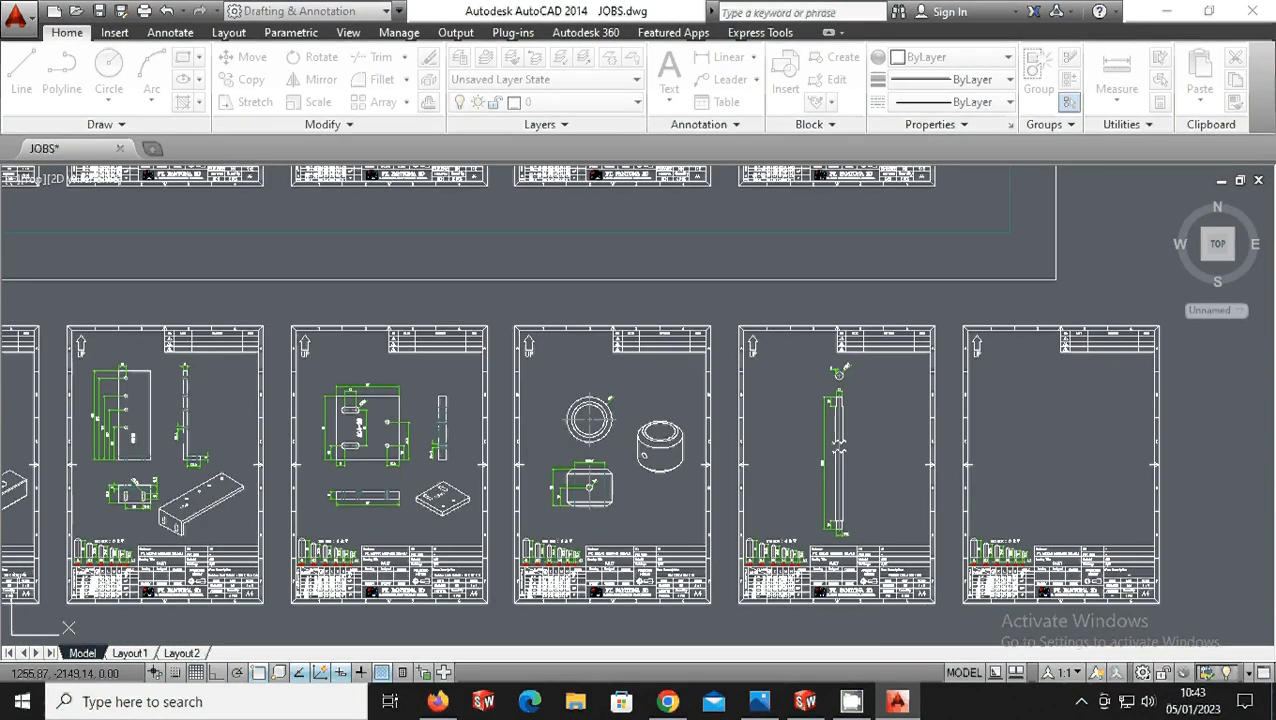
{"action": "left_click", "coordinate": [738, 328]}
{"action": "left_click", "coordinate": [739, 328]}
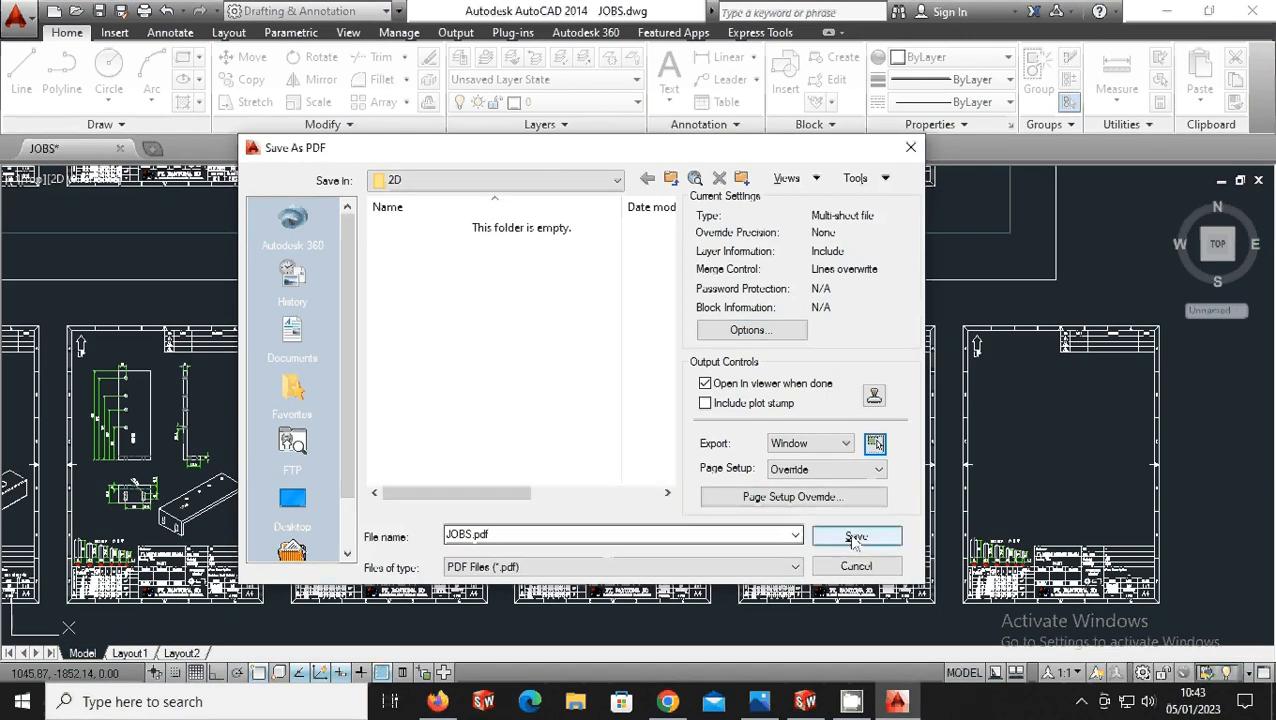
{"action": "left_click", "coordinate": [875, 443]}
{"action": "scroll", "coordinate": [893, 612], "scroll_direction": "up", "scroll_amount": 5}
{"action": "scroll", "coordinate": [895, 600], "scroll_direction": "up", "scroll_amount": 2}
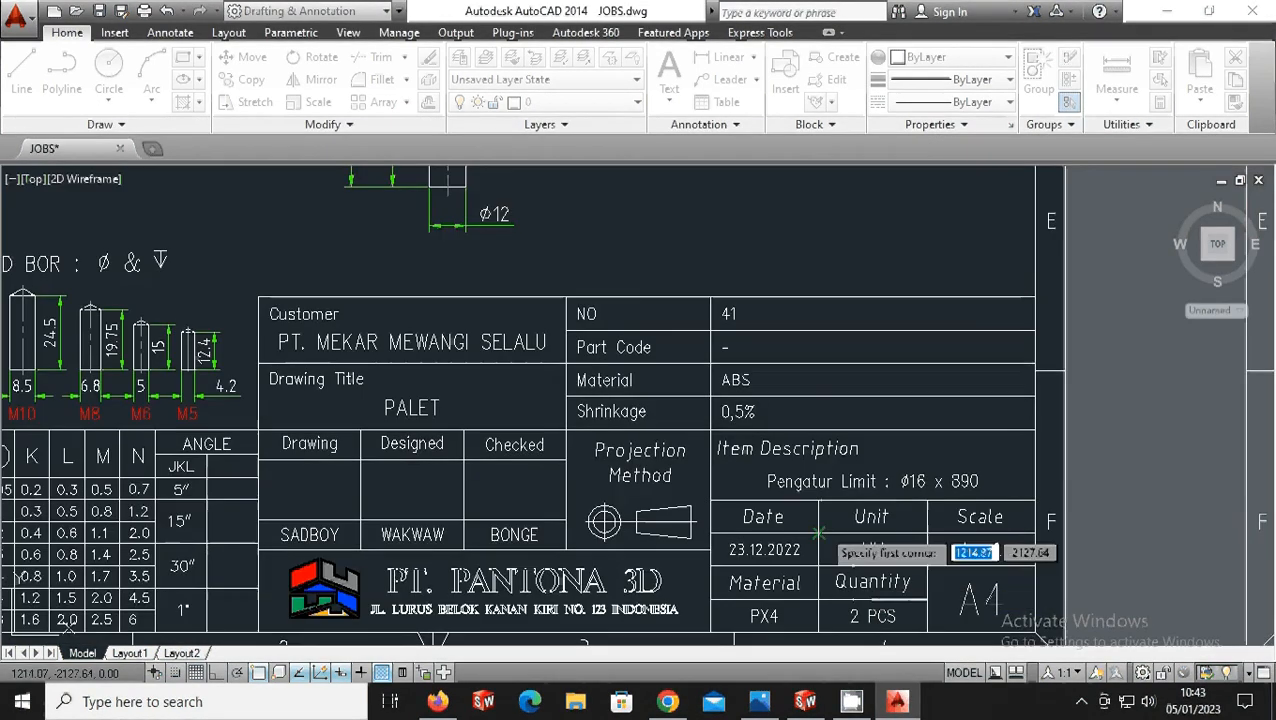
{"action": "scroll", "coordinate": [822, 538], "scroll_direction": "down", "scroll_amount": 2}
{"action": "key", "text": "Escape"}
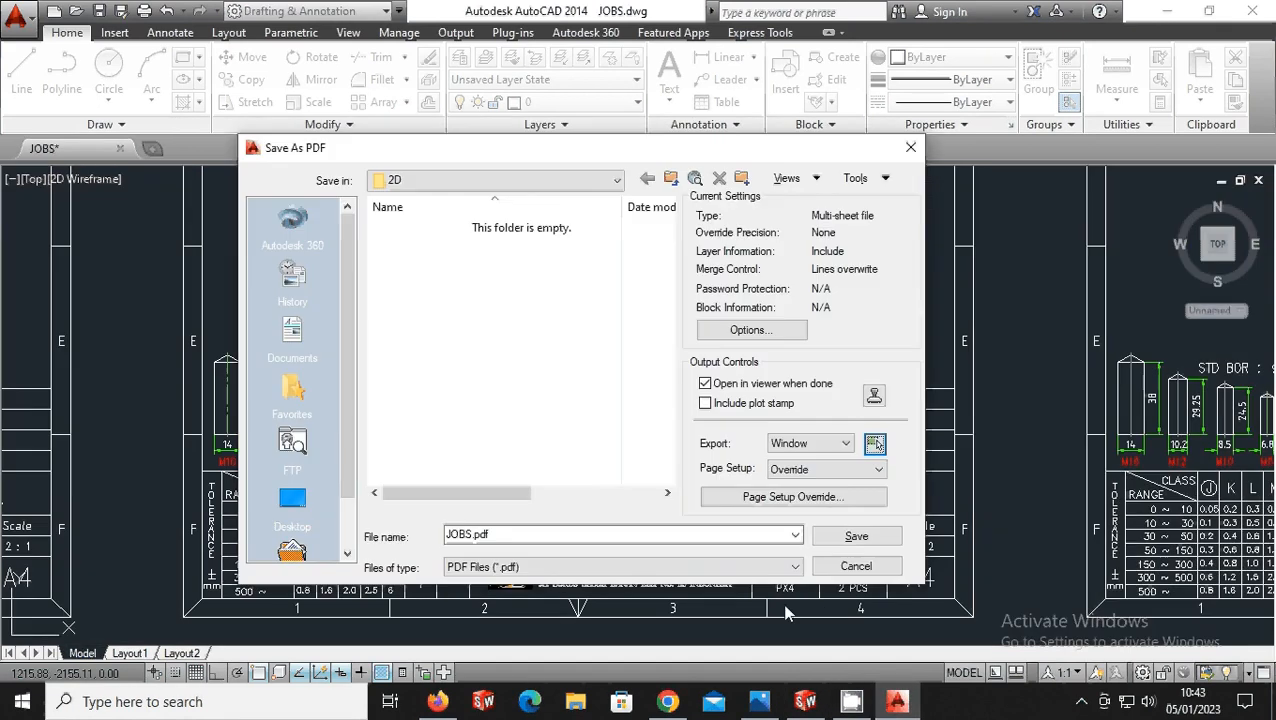
- Keep Window as the export area and override the page setup with ISO full bleed A4 (210.00 x 297.00 MM) in portrait
{"action": "left_click", "coordinate": [846, 444]}
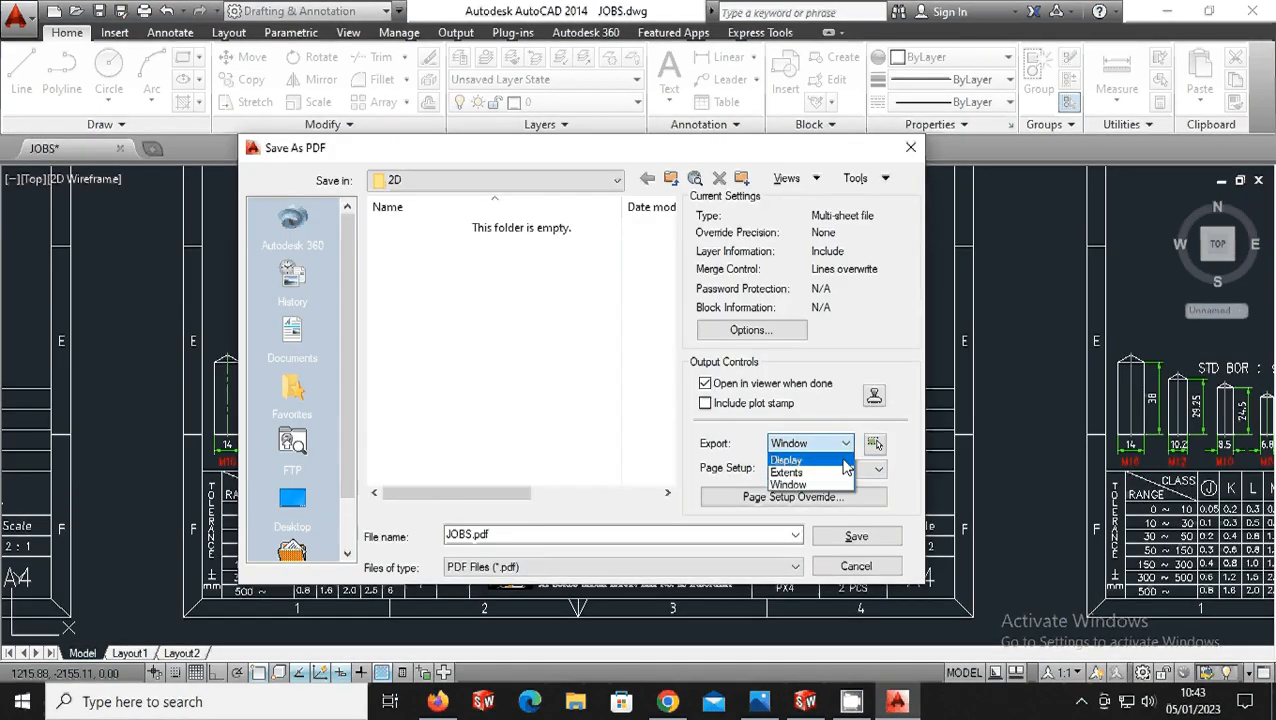
{"action": "left_click", "coordinate": [841, 484]}
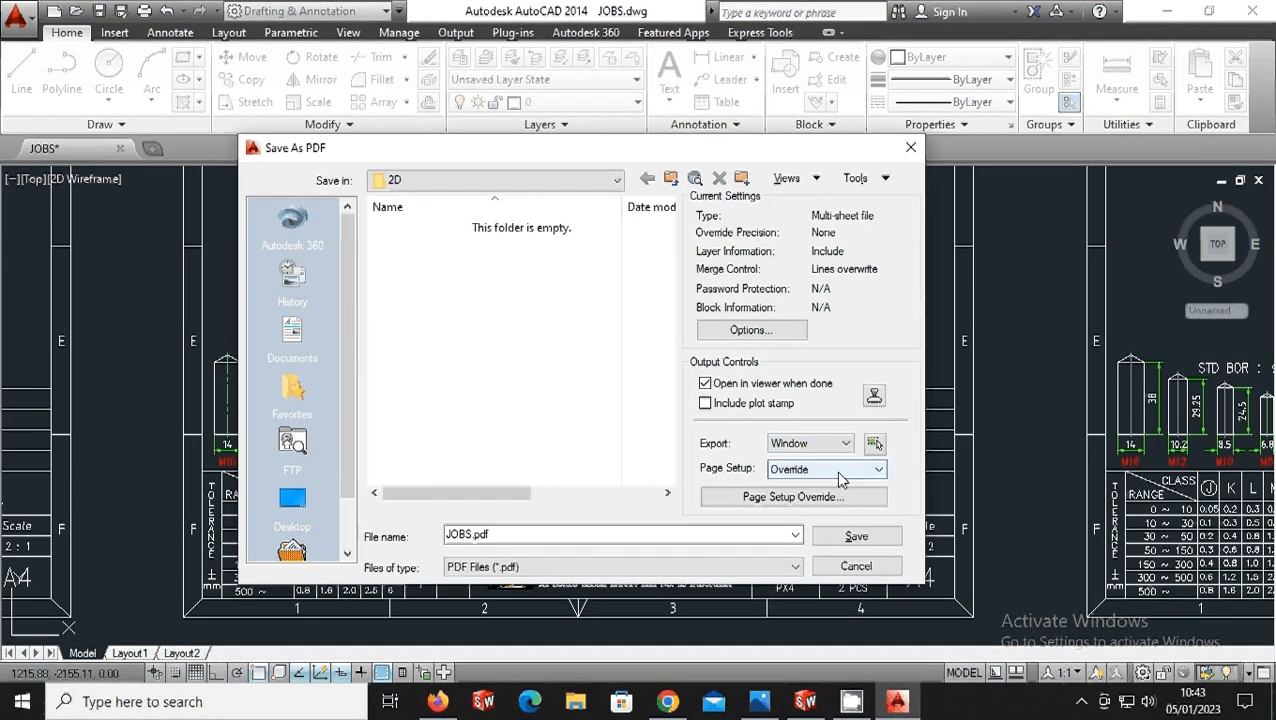
{"action": "left_click", "coordinate": [841, 472]}
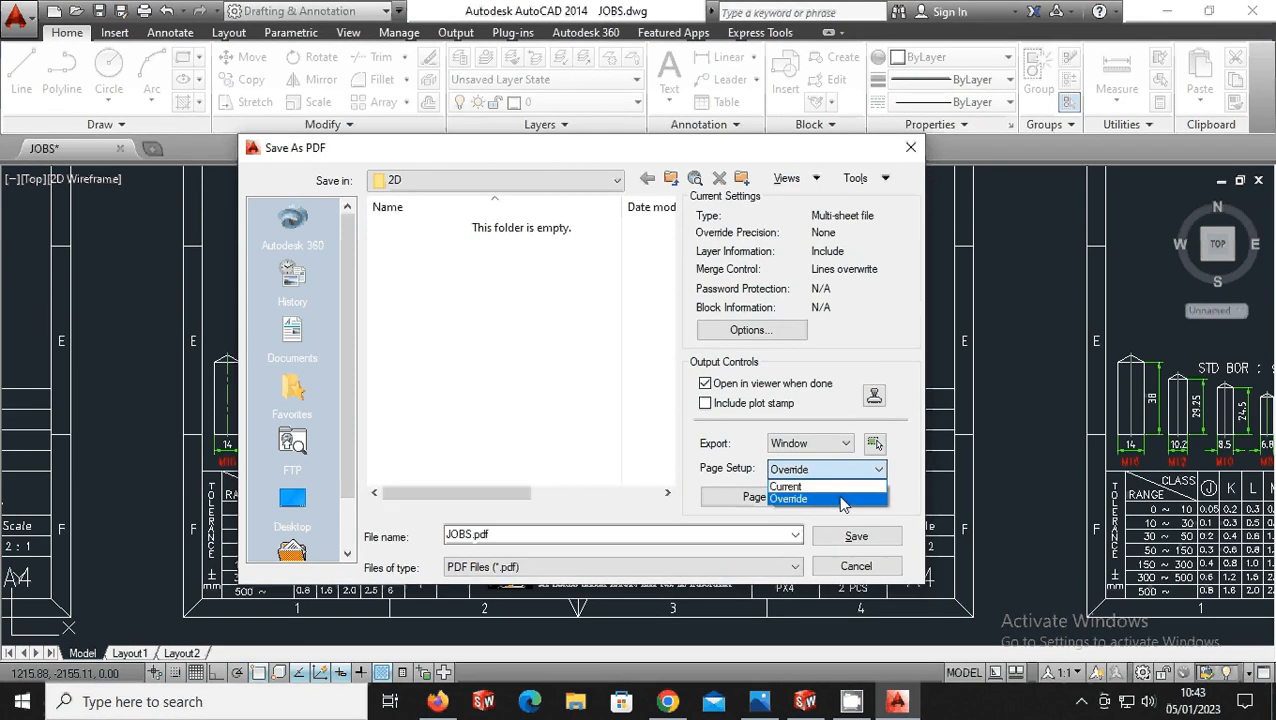
{"action": "left_click", "coordinate": [841, 497]}
{"action": "left_click", "coordinate": [840, 498]}
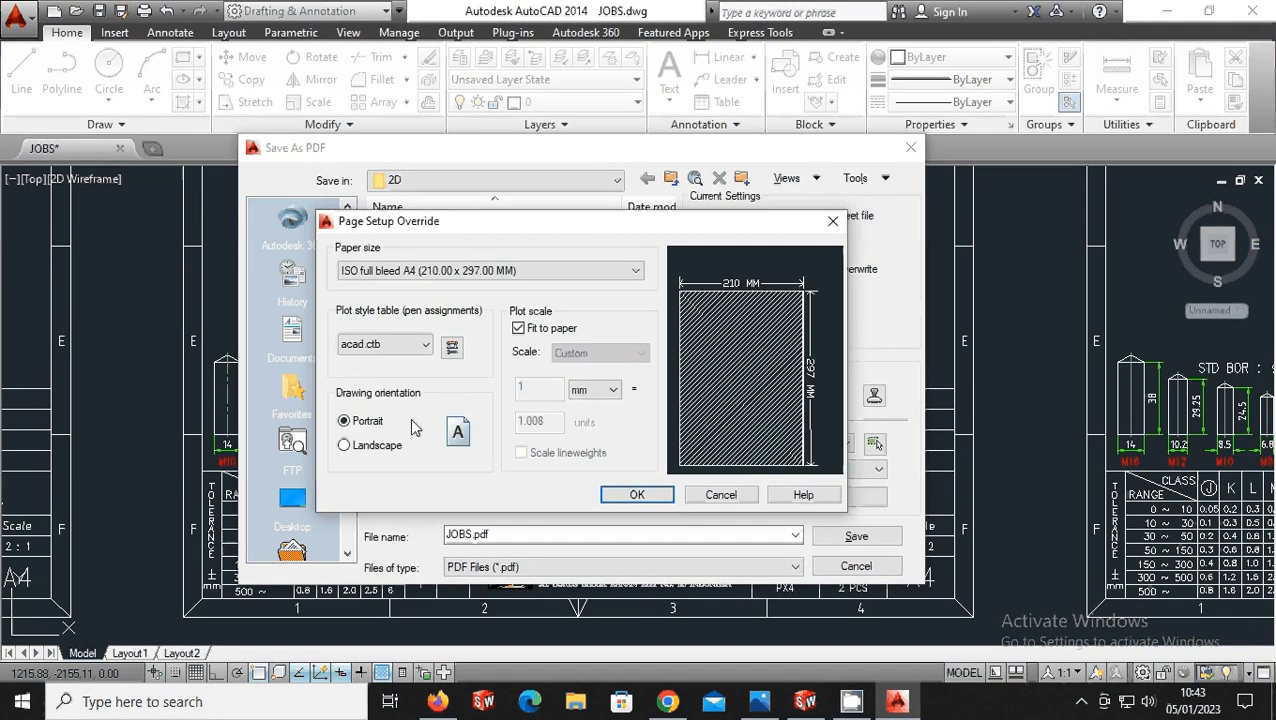
{"action": "left_click", "coordinate": [534, 275]}
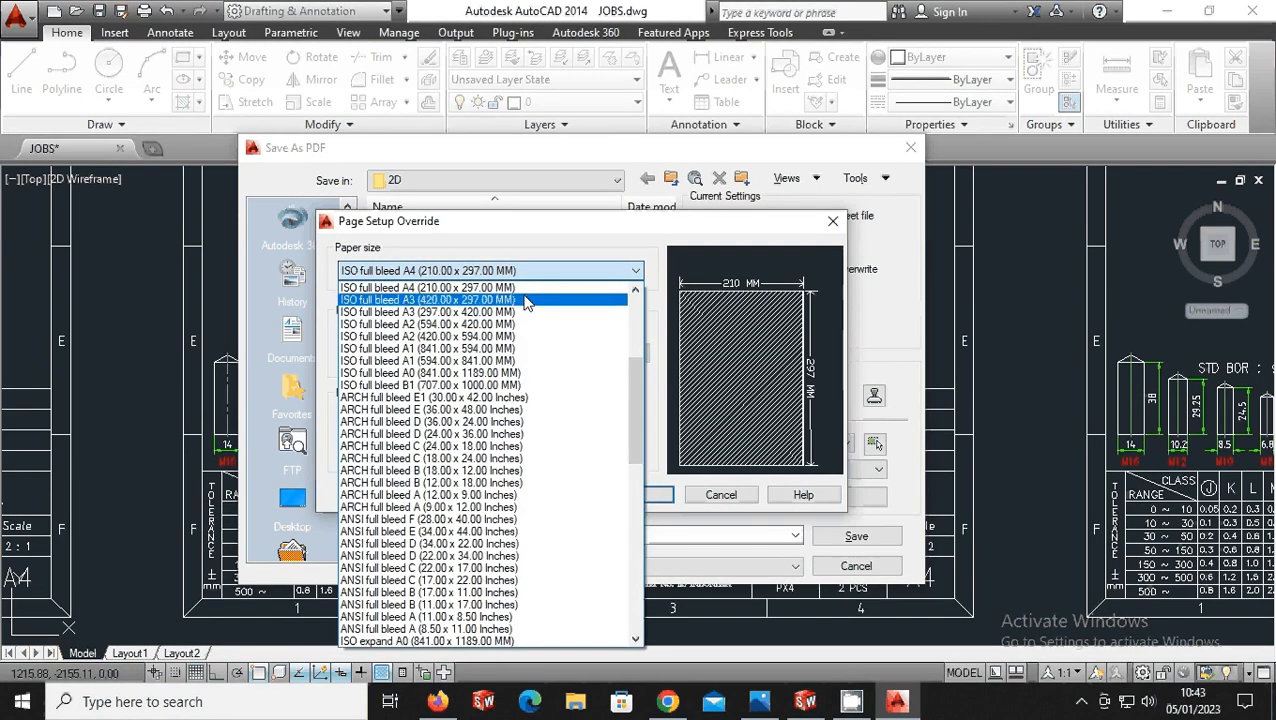
{"action": "left_click", "coordinate": [570, 271]}
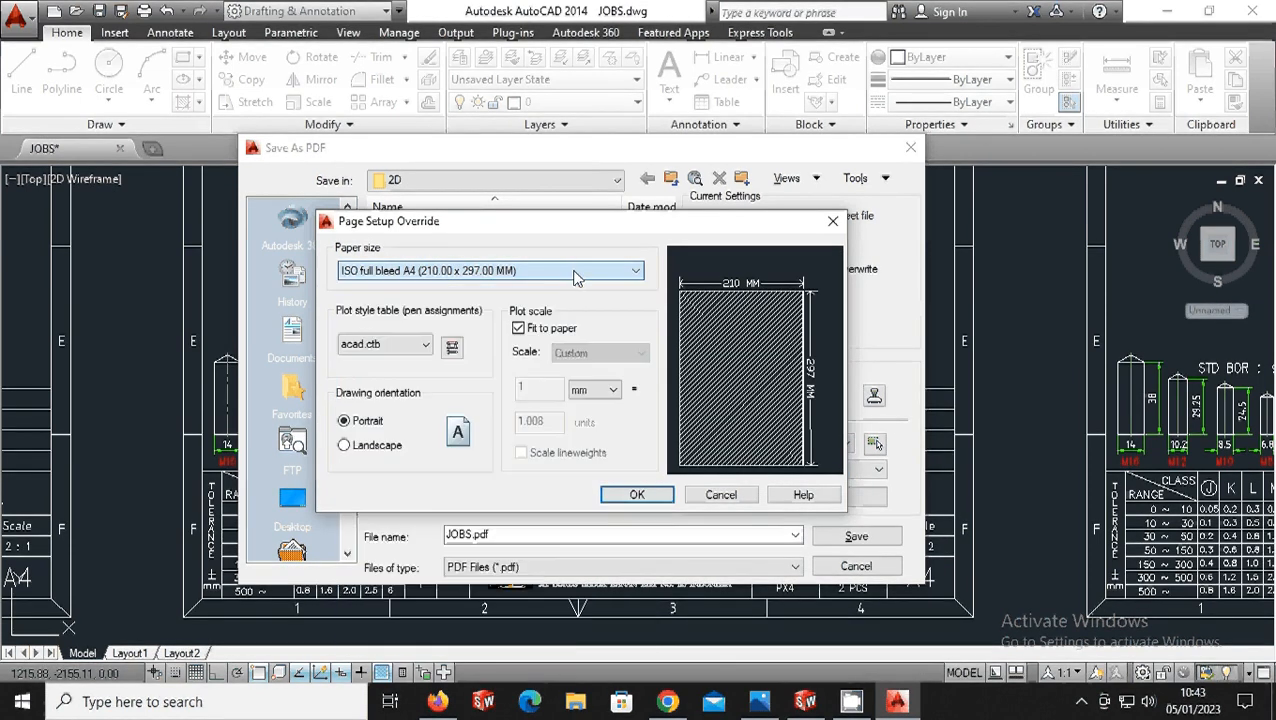
{"action": "left_click", "coordinate": [344, 447]}
{"action": "left_click", "coordinate": [344, 421]}
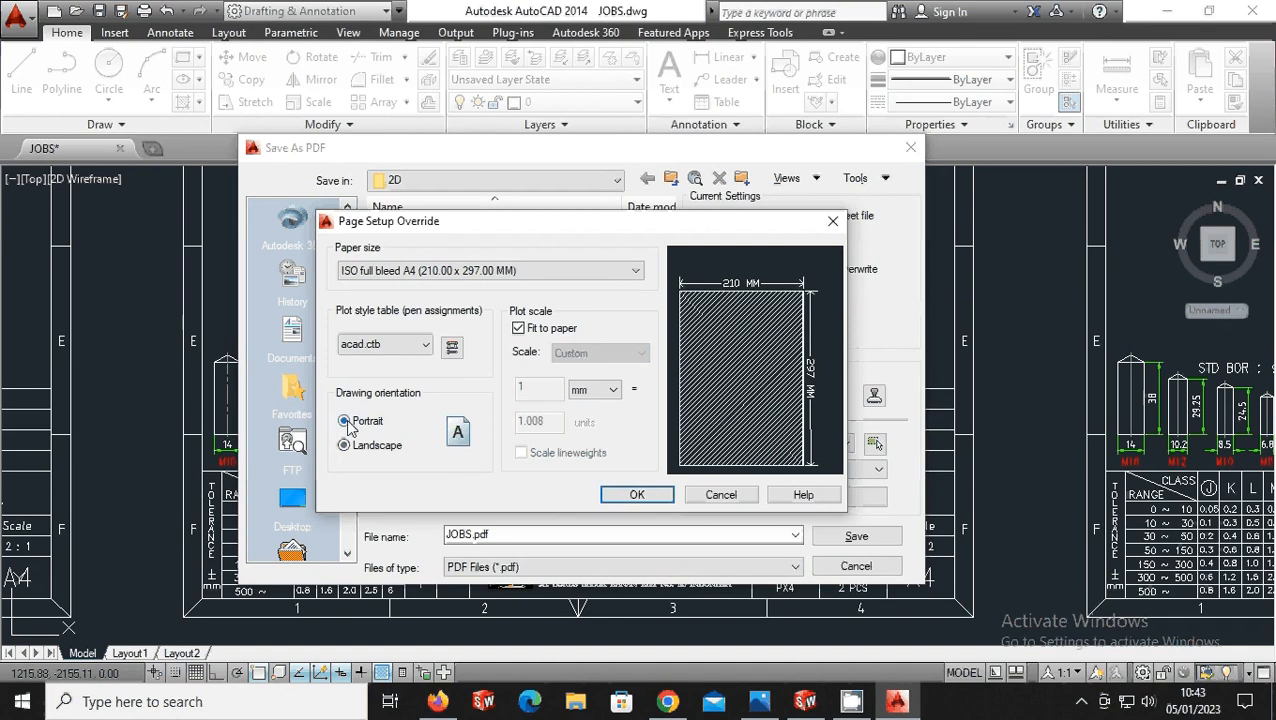
{"action": "left_click", "coordinate": [634, 496]}
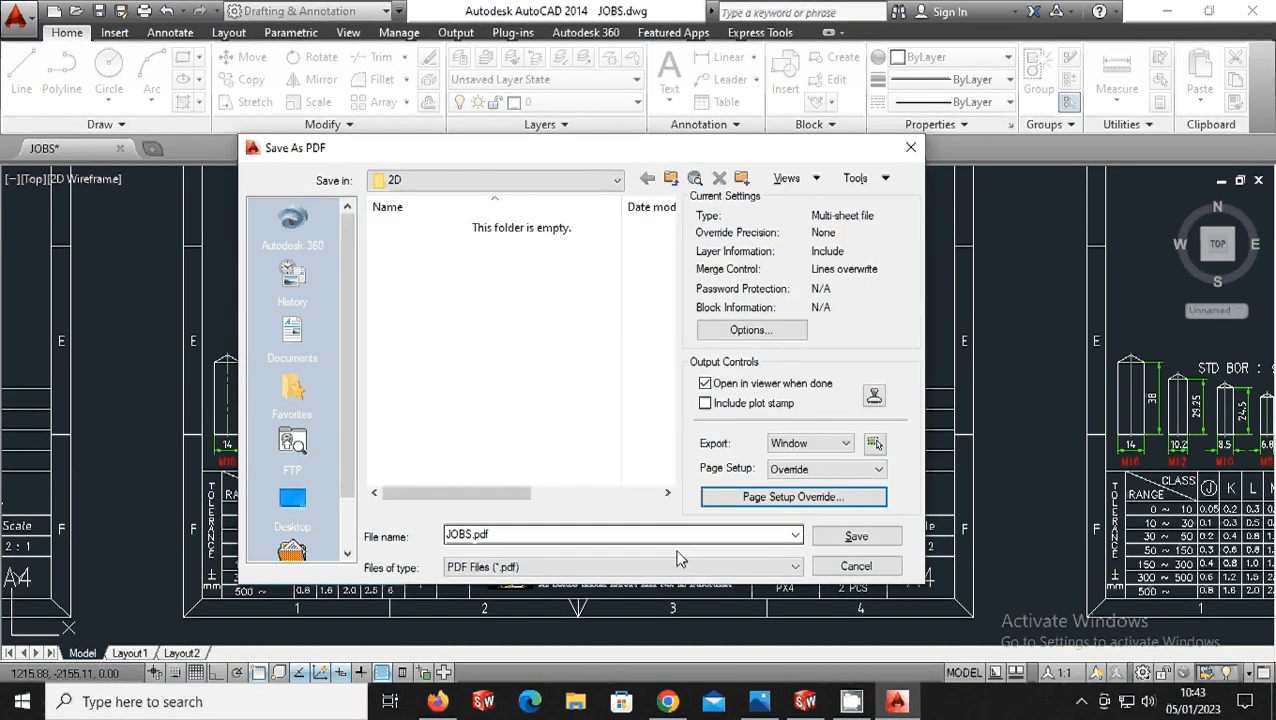
- Save the shaft sheet as PENGATUR LIMIT in the 2D folder, then check the exported PDF and close it
{"action": "left_click", "coordinate": [556, 533]}
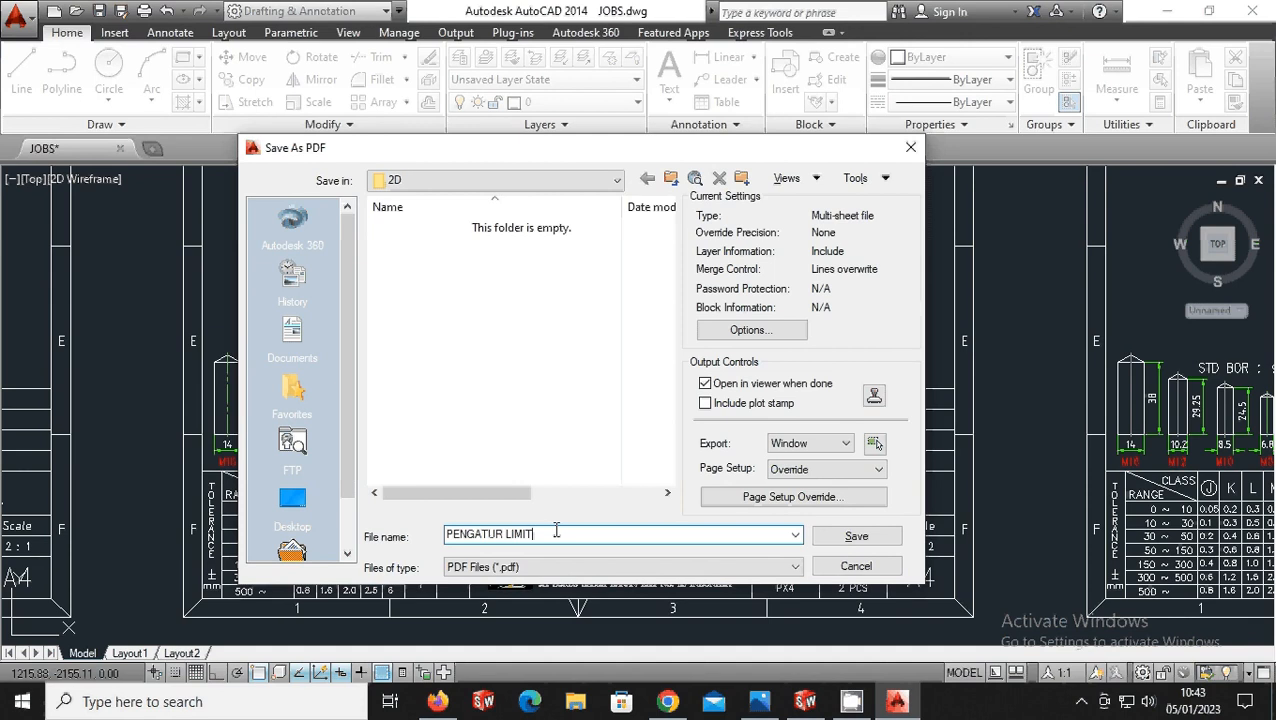
{"action": "left_click", "coordinate": [852, 536]}
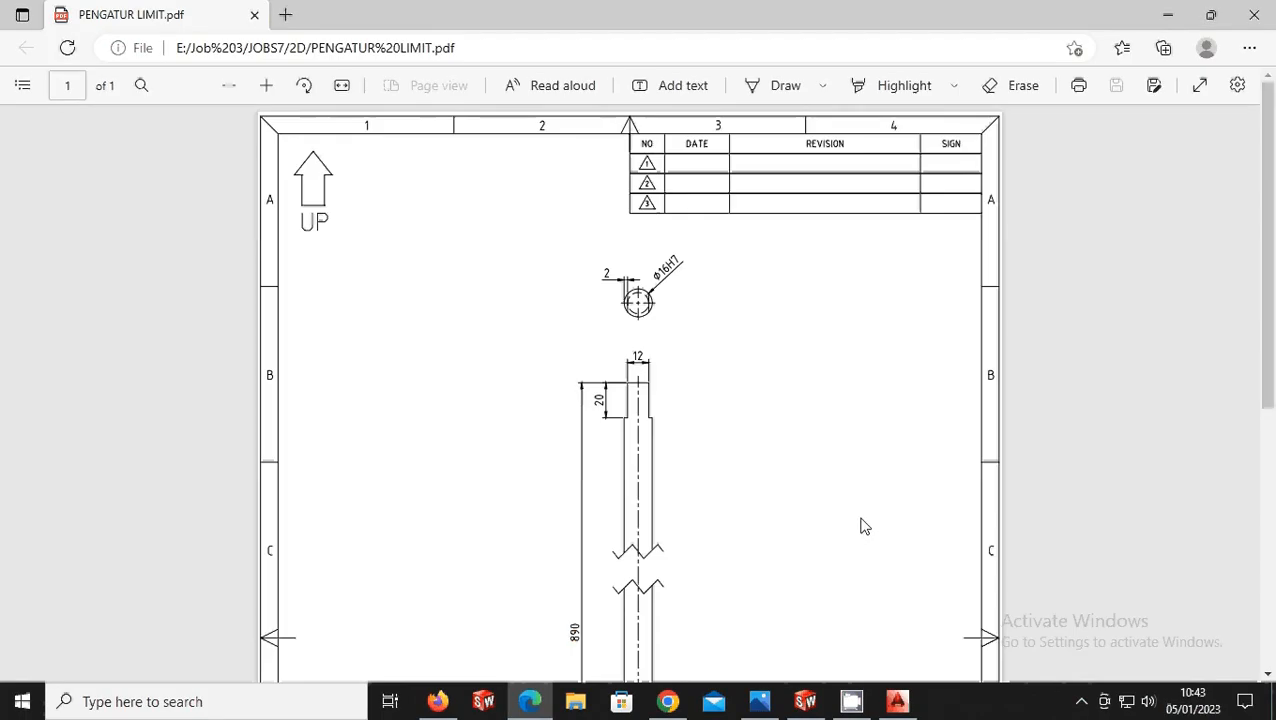
{"action": "scroll", "coordinate": [852, 532], "scroll_direction": "down", "scroll_amount": 5}
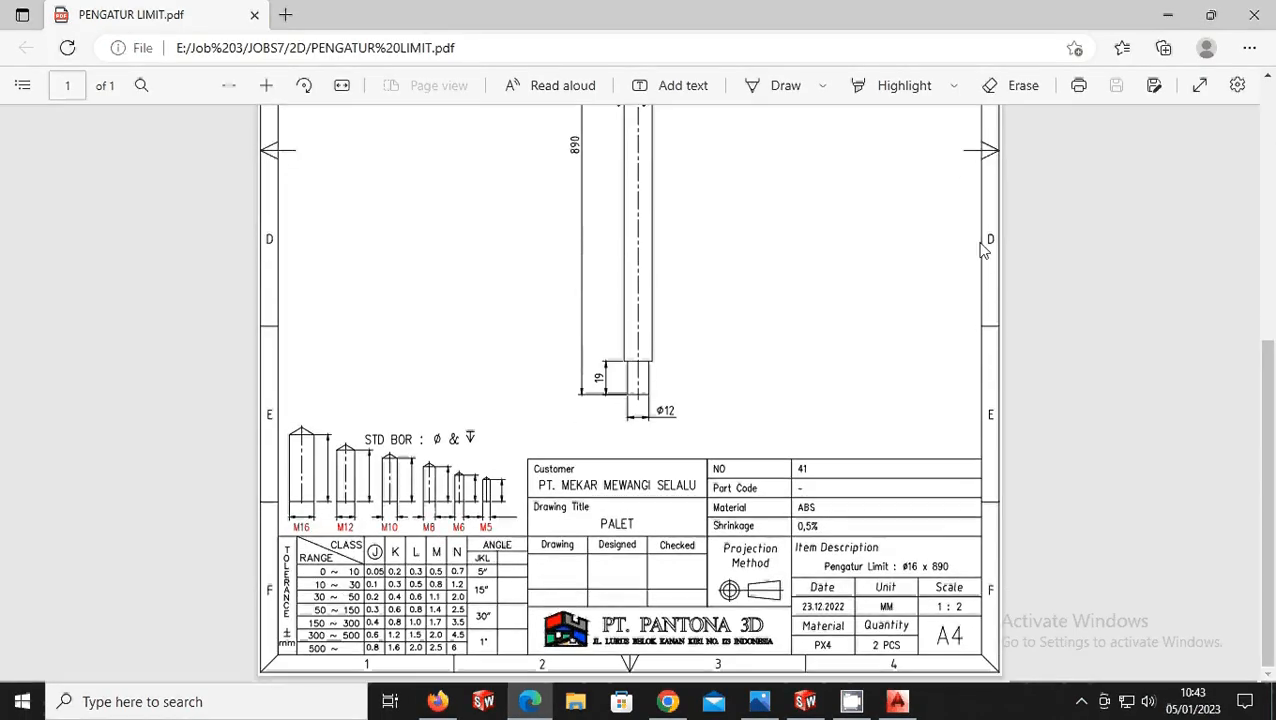
{"action": "left_click", "coordinate": [1255, 17]}
- Start another PDF export and set its window to the border of the ring sheet beside the shaft sheet
{"action": "left_click", "coordinate": [14, 30]}
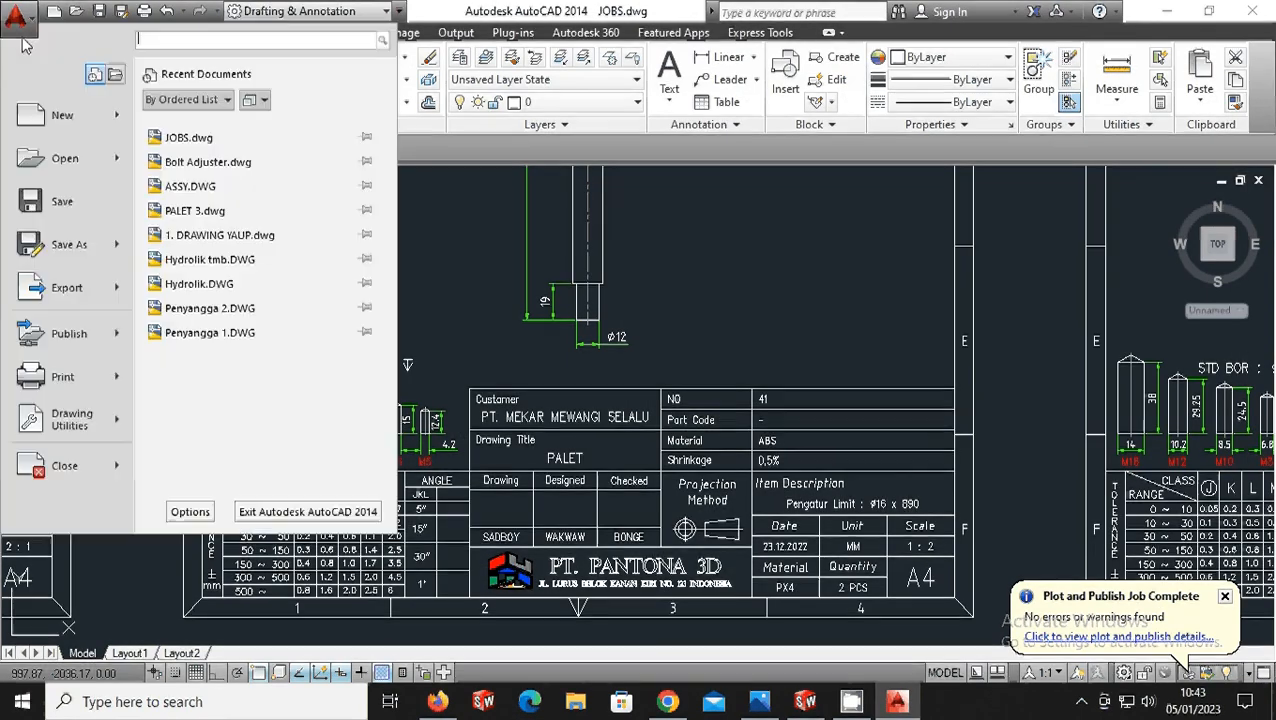
{"action": "mouse_move", "coordinate": [110, 287]}
{"action": "left_click", "coordinate": [195, 298]}
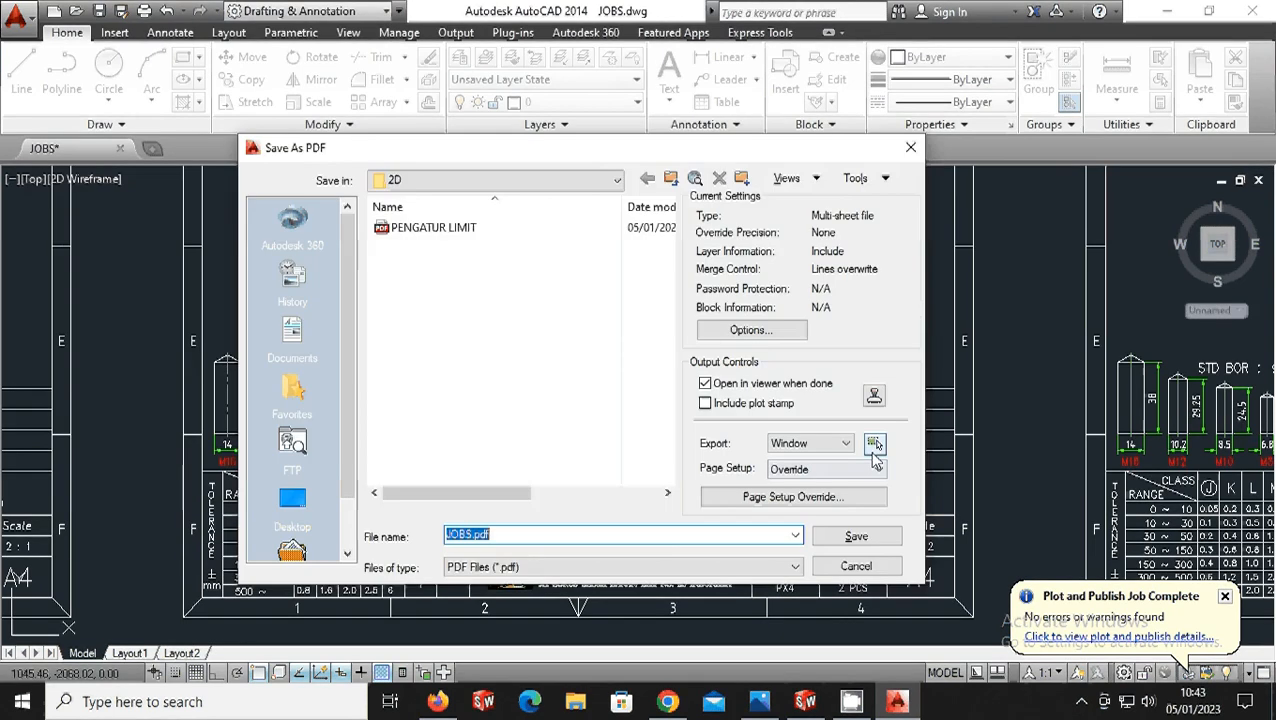
{"action": "left_click", "coordinate": [874, 443]}
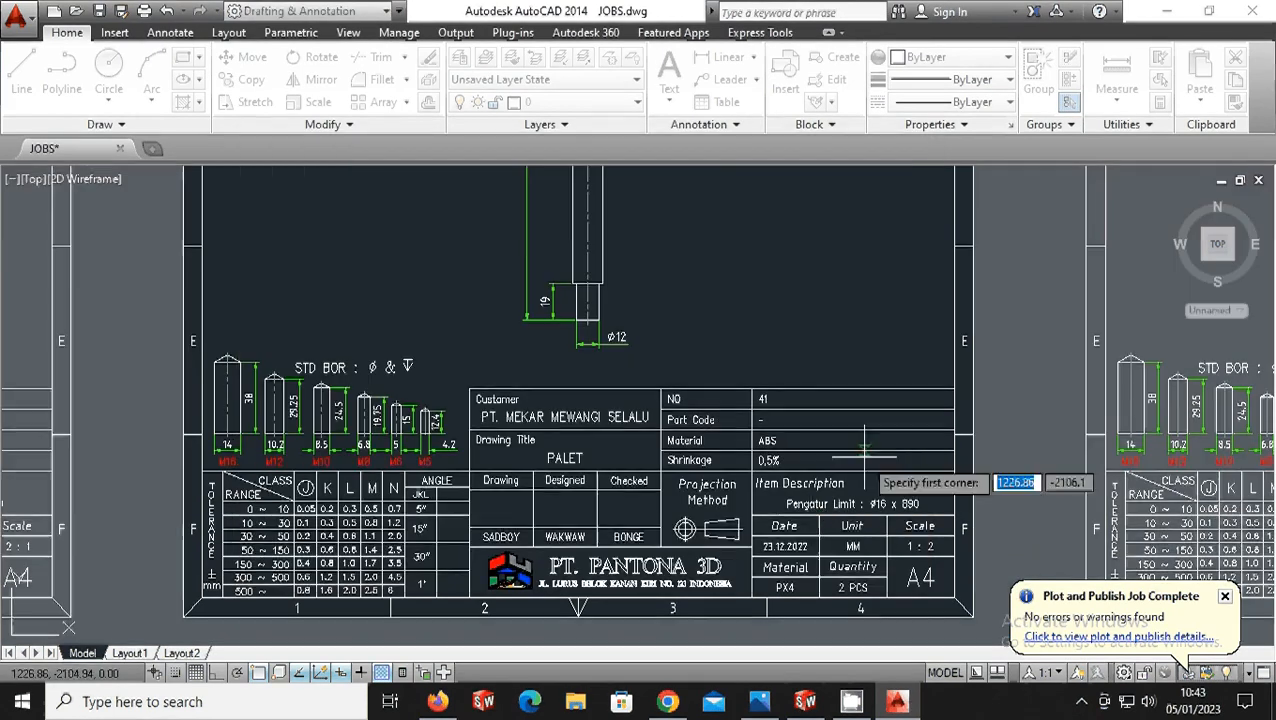
{"action": "scroll", "coordinate": [661, 530], "scroll_direction": "down", "scroll_amount": 3}
{"action": "scroll", "coordinate": [661, 530], "scroll_direction": "up", "scroll_amount": 2}
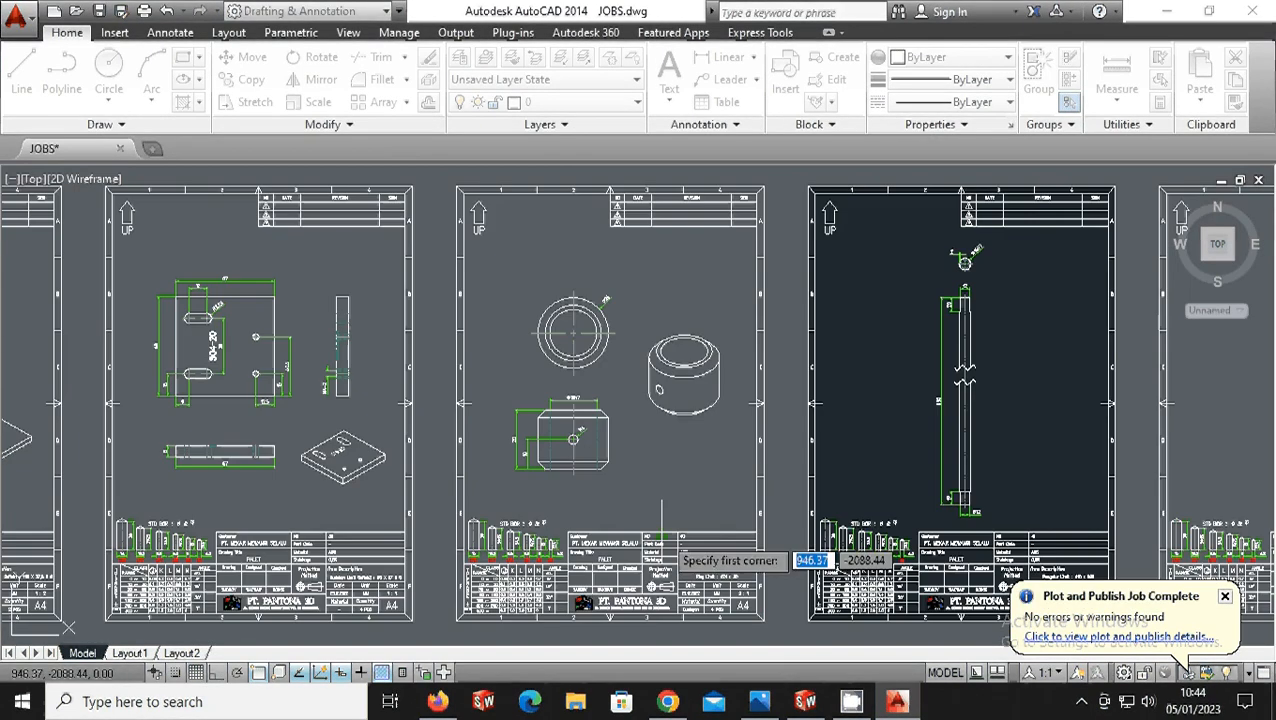
{"action": "left_click", "coordinate": [763, 620]}
{"action": "left_click", "coordinate": [456, 188]}
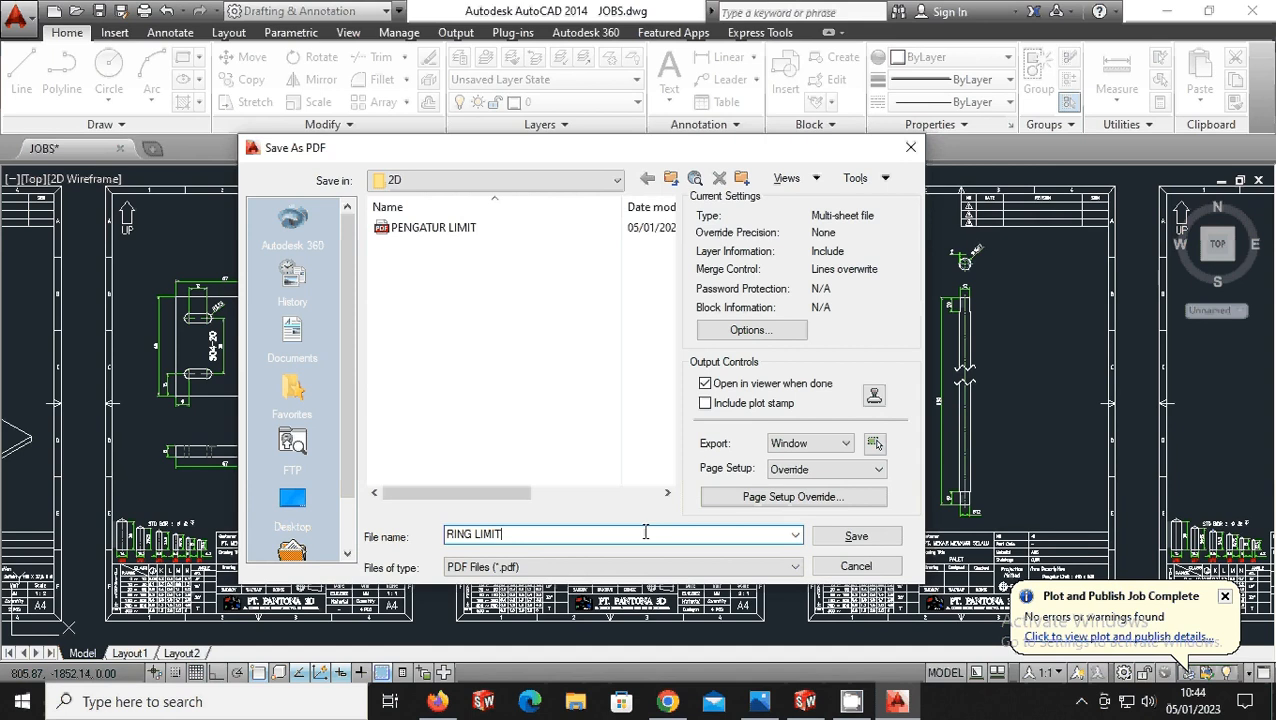
- Save the ring sheet's PDF as RING LIMIT in the 2D folder, then check the exported file and close it
{"action": "left_click", "coordinate": [824, 536]}
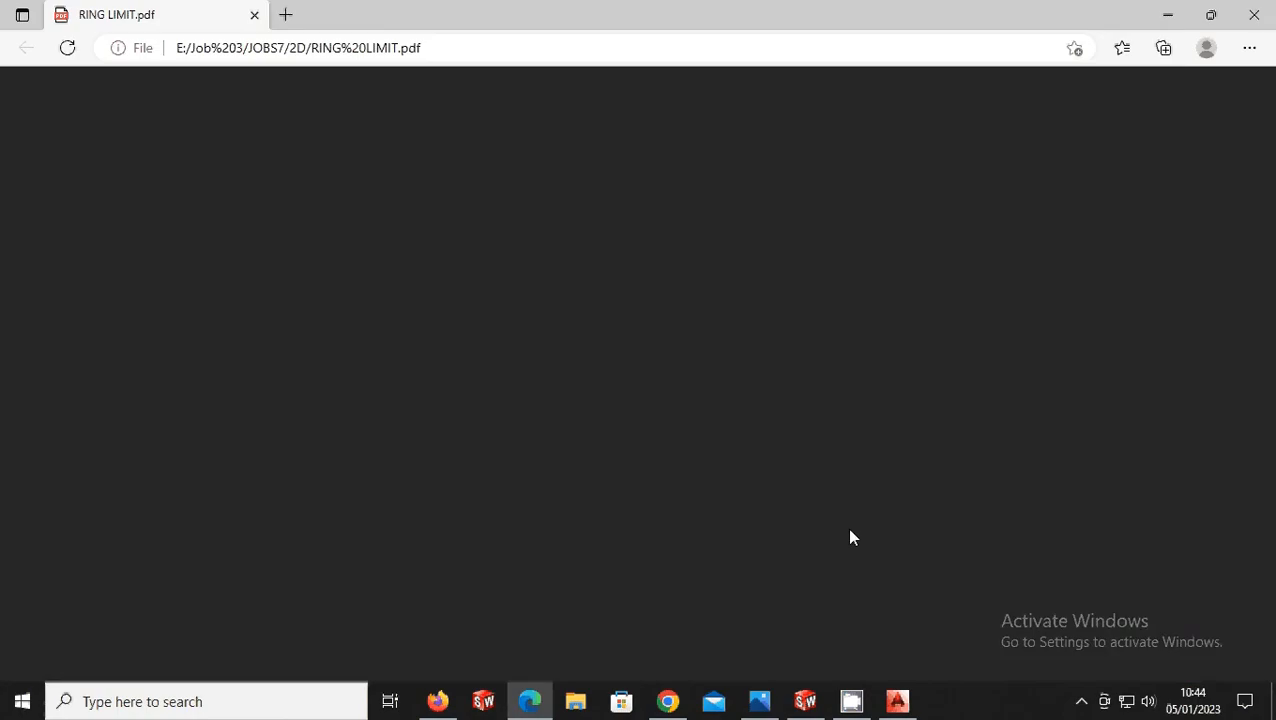
{"action": "scroll", "coordinate": [860, 535], "scroll_direction": "down", "scroll_amount": 5}
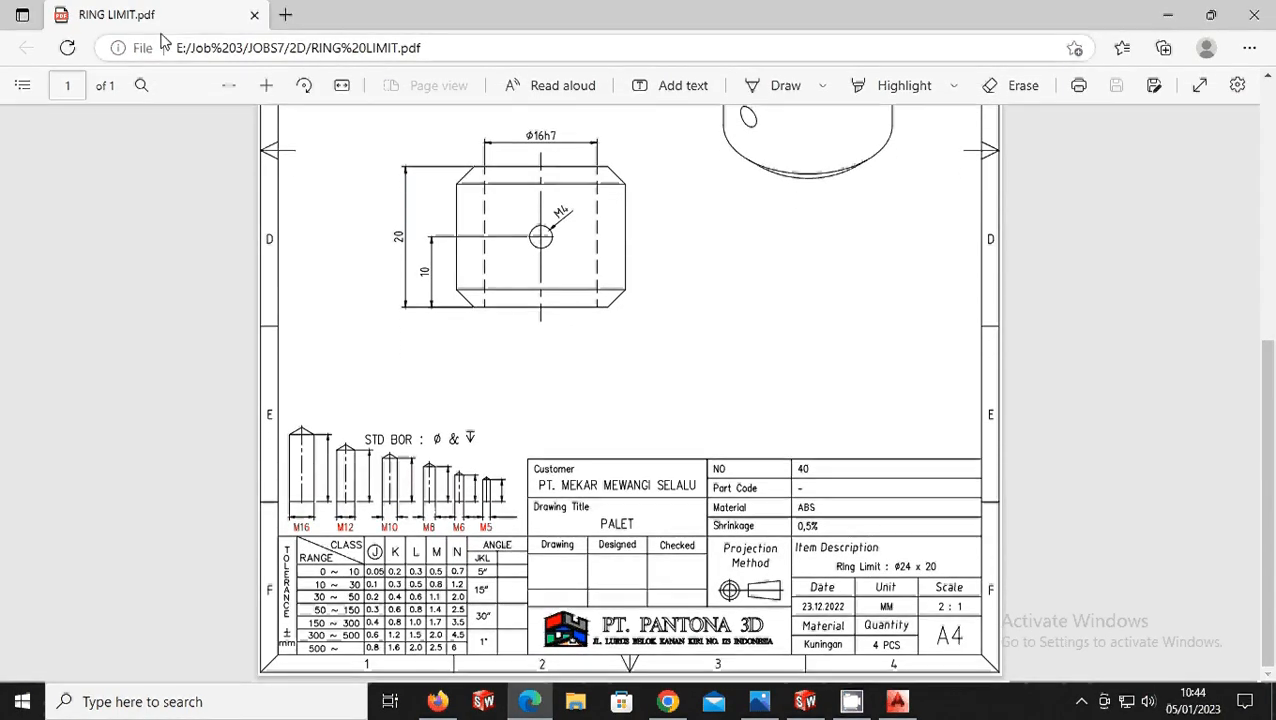
{"action": "left_click", "coordinate": [1254, 20]}
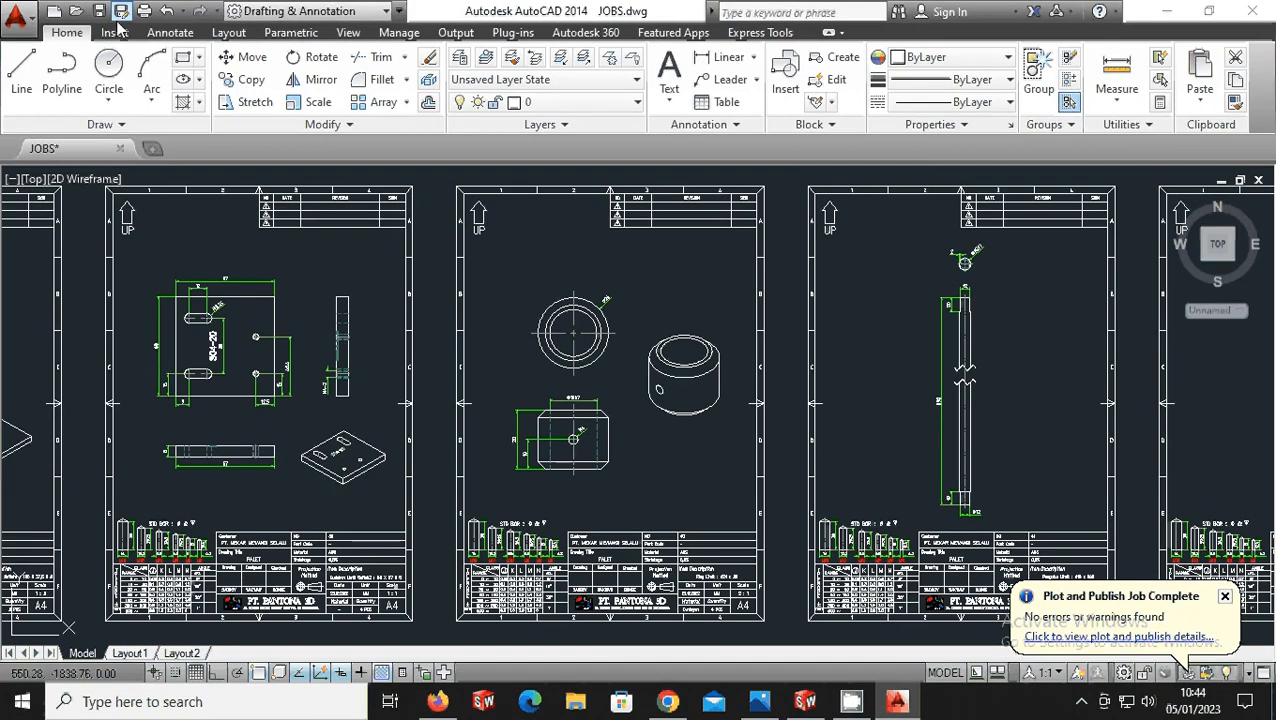
- Start a PDF export with its window around the border of the slotted square plate sheet beside the ring sheet
{"action": "left_click", "coordinate": [16, 16]}
{"action": "mouse_move", "coordinate": [58, 288]}
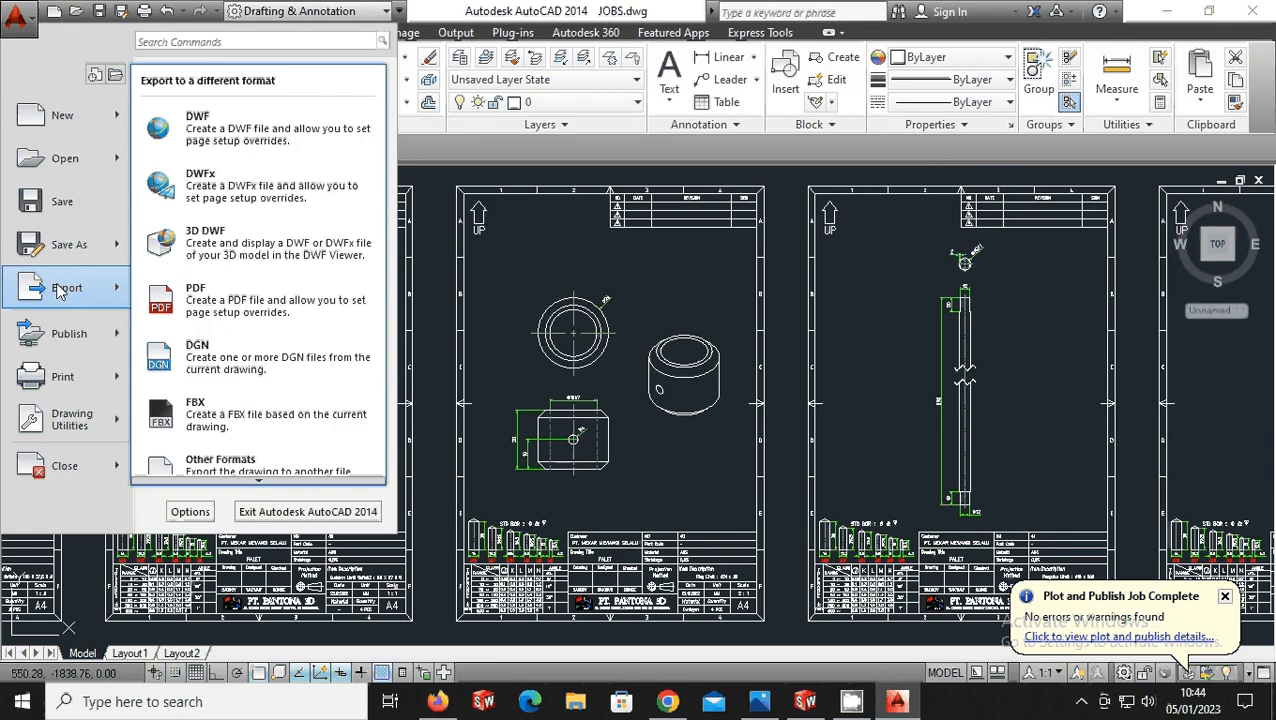
{"action": "left_click", "coordinate": [203, 293]}
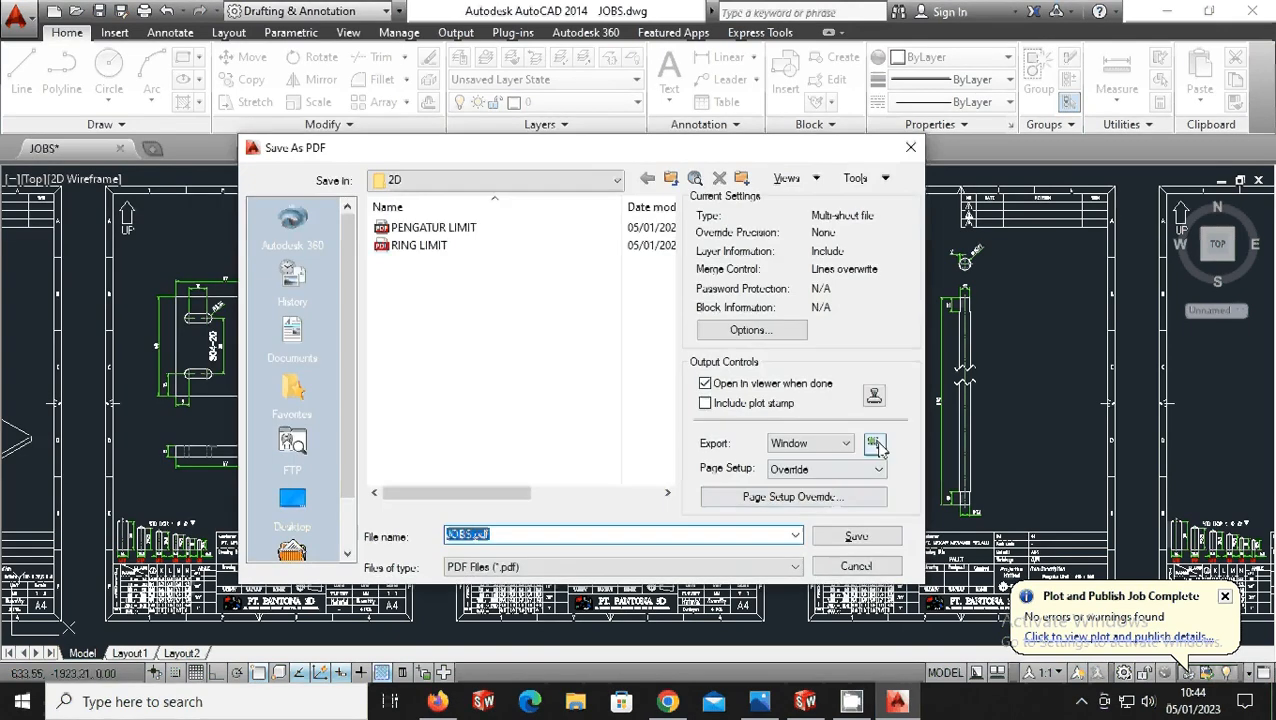
{"action": "left_click", "coordinate": [877, 447]}
{"action": "scroll", "coordinate": [1022, 490], "scroll_direction": "down", "scroll_amount": 4}
{"action": "scroll", "coordinate": [1022, 490], "scroll_direction": "up", "scroll_amount": 4}
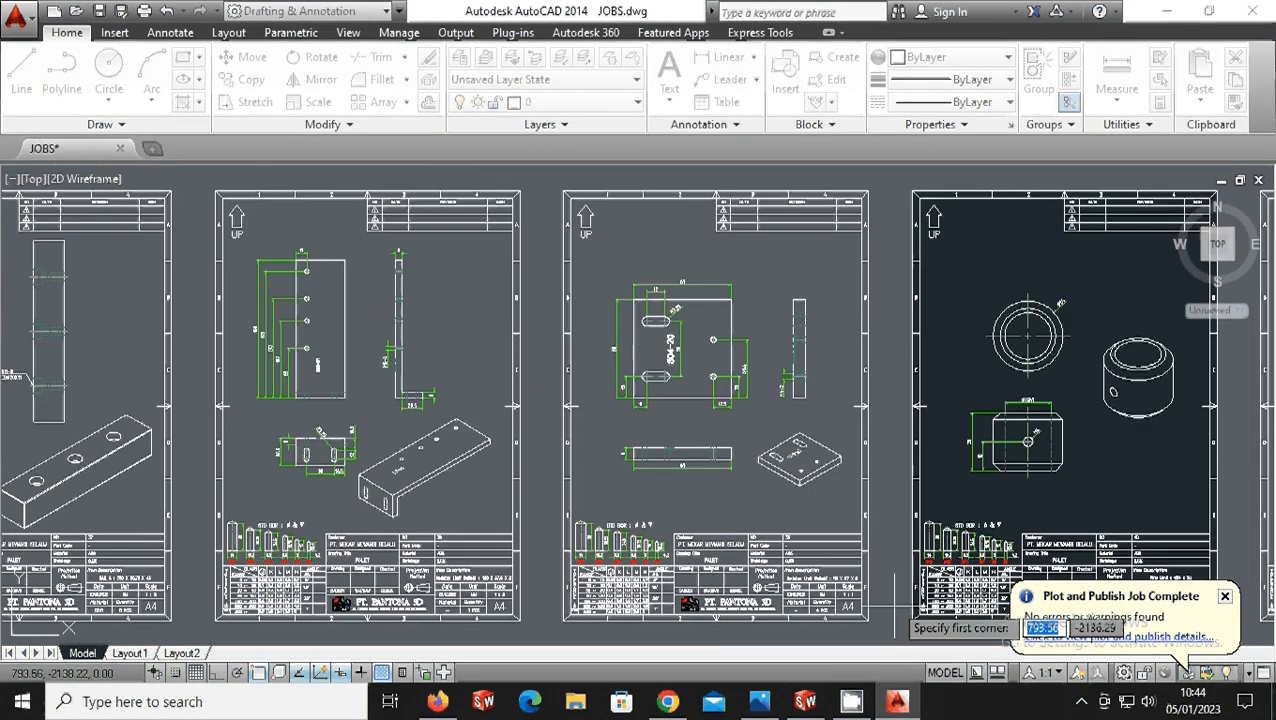
{"action": "left_click", "coordinate": [868, 622]}
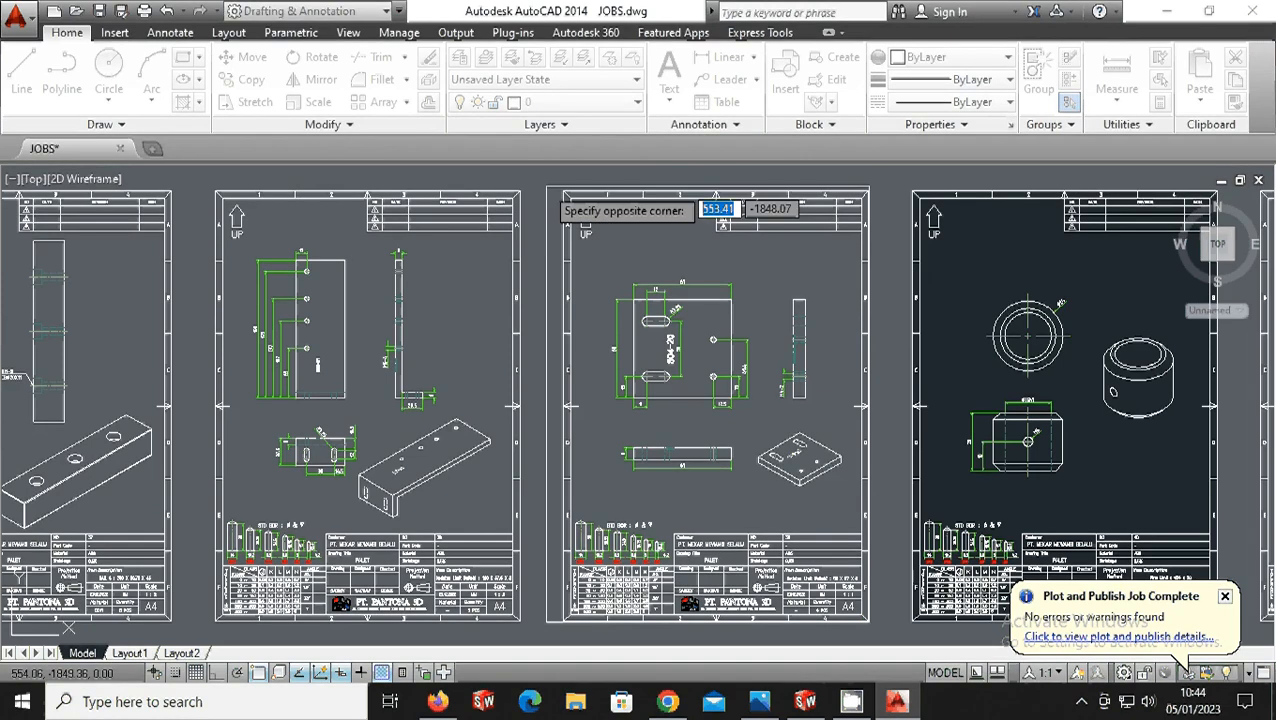
{"action": "left_click", "coordinate": [561, 194]}
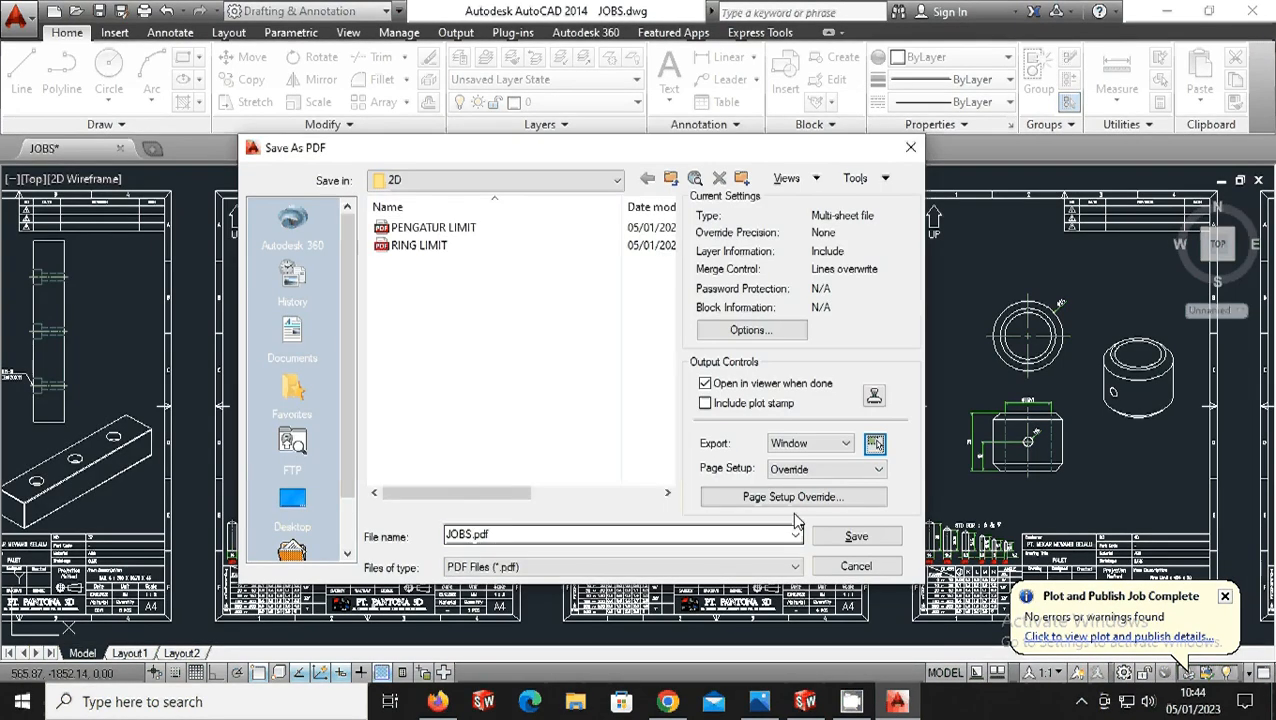
- Read the part name in the title block, save the slotted plate's PDF as DUDUKAN LIMIT SWITCH 2, then check the exported file and close it
{"action": "left_click", "coordinate": [875, 447]}
{"action": "scroll", "coordinate": [860, 615], "scroll_direction": "up", "scroll_amount": 4}
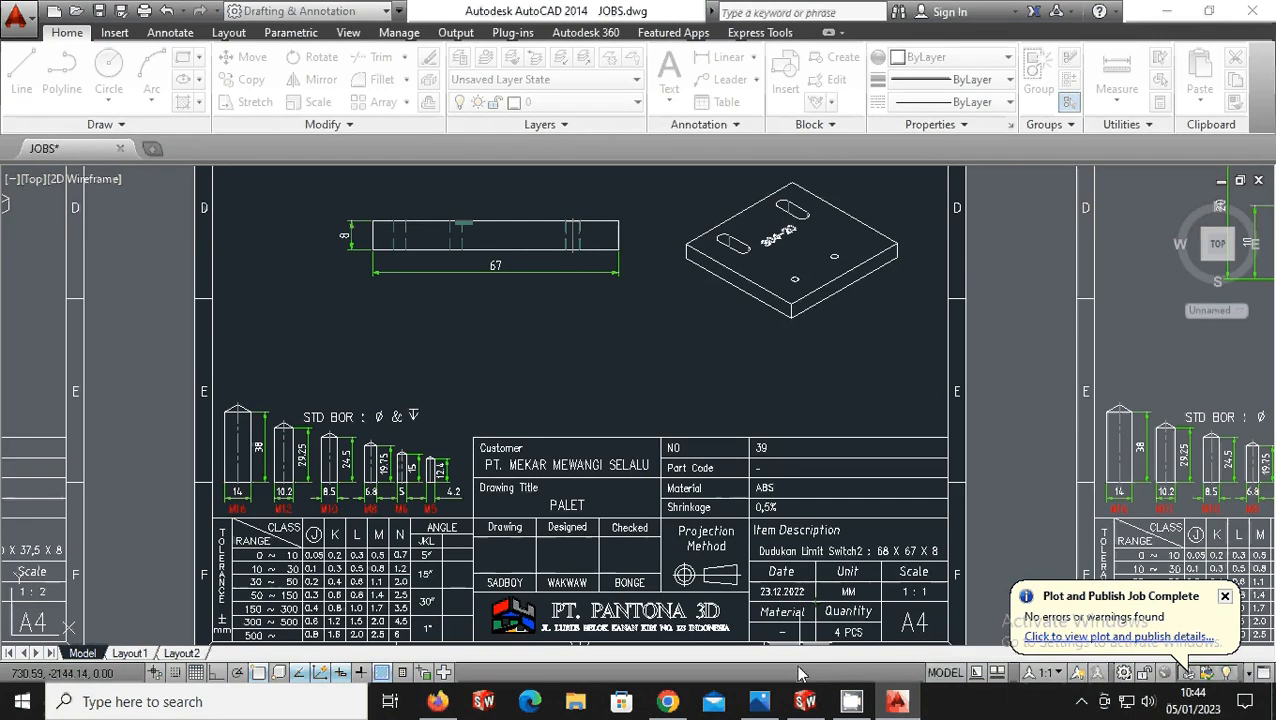
{"action": "key", "text": "Escape"}
{"action": "double_click", "coordinate": [540, 535]}
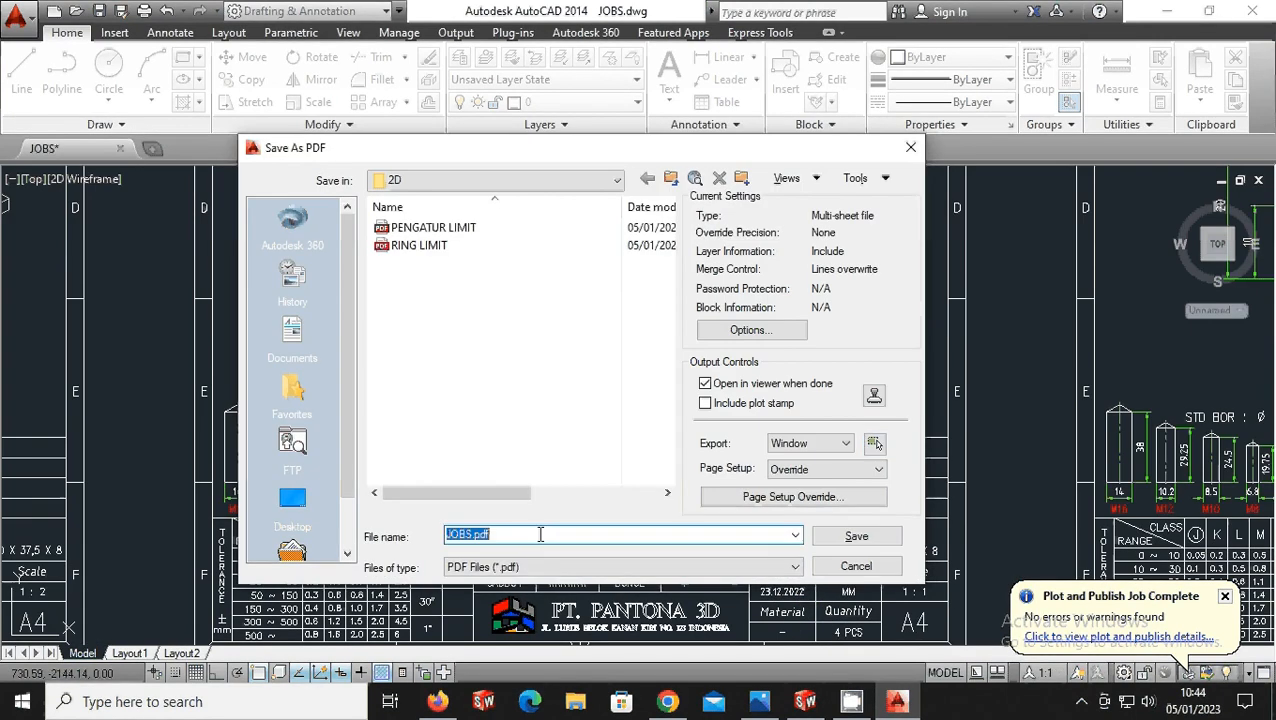
{"action": "type", "text": "DUDUKAN LIMIT S"}
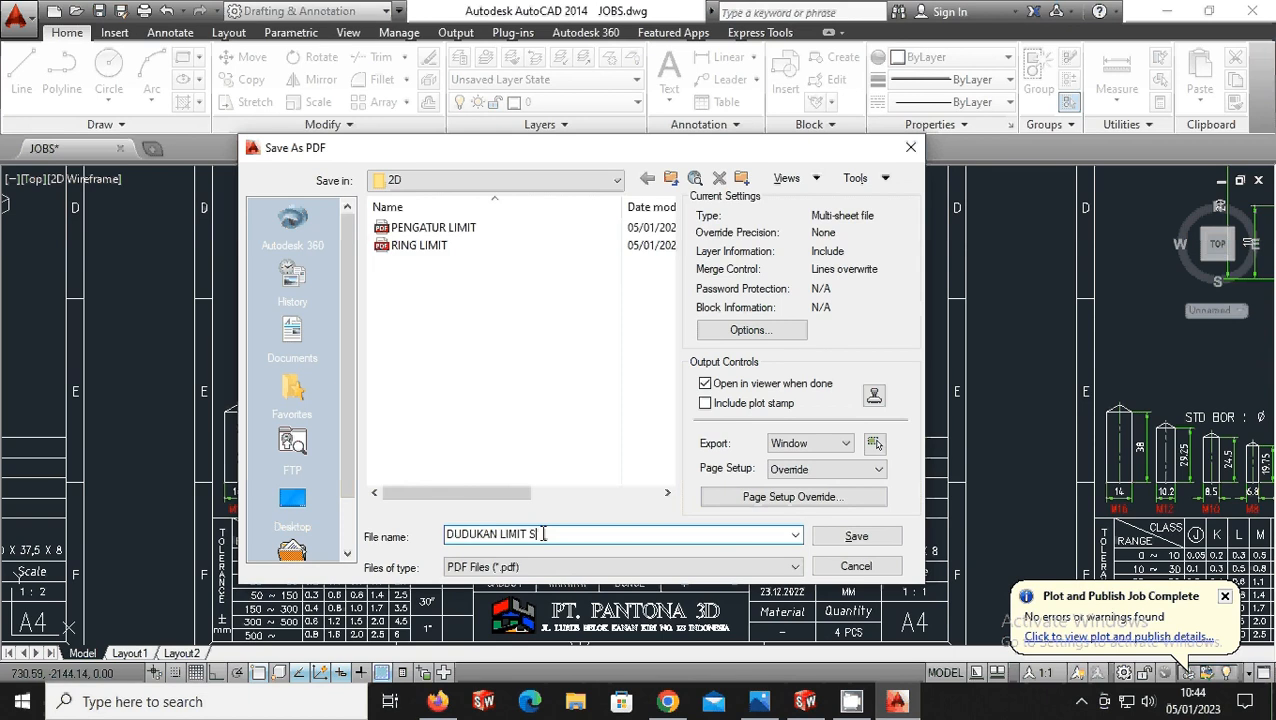
{"action": "type", "text": "WITCH 2"}
{"action": "left_click", "coordinate": [858, 538]}
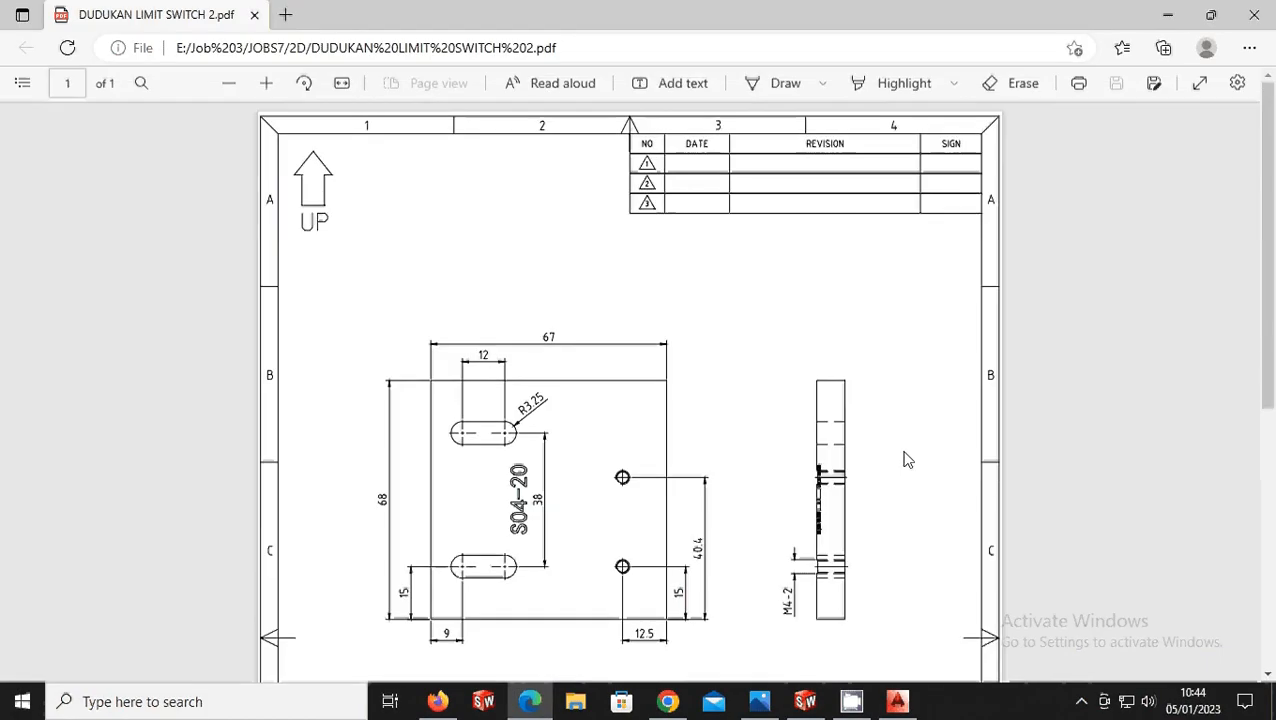
{"action": "scroll", "coordinate": [900, 458], "scroll_direction": "down", "scroll_amount": 5}
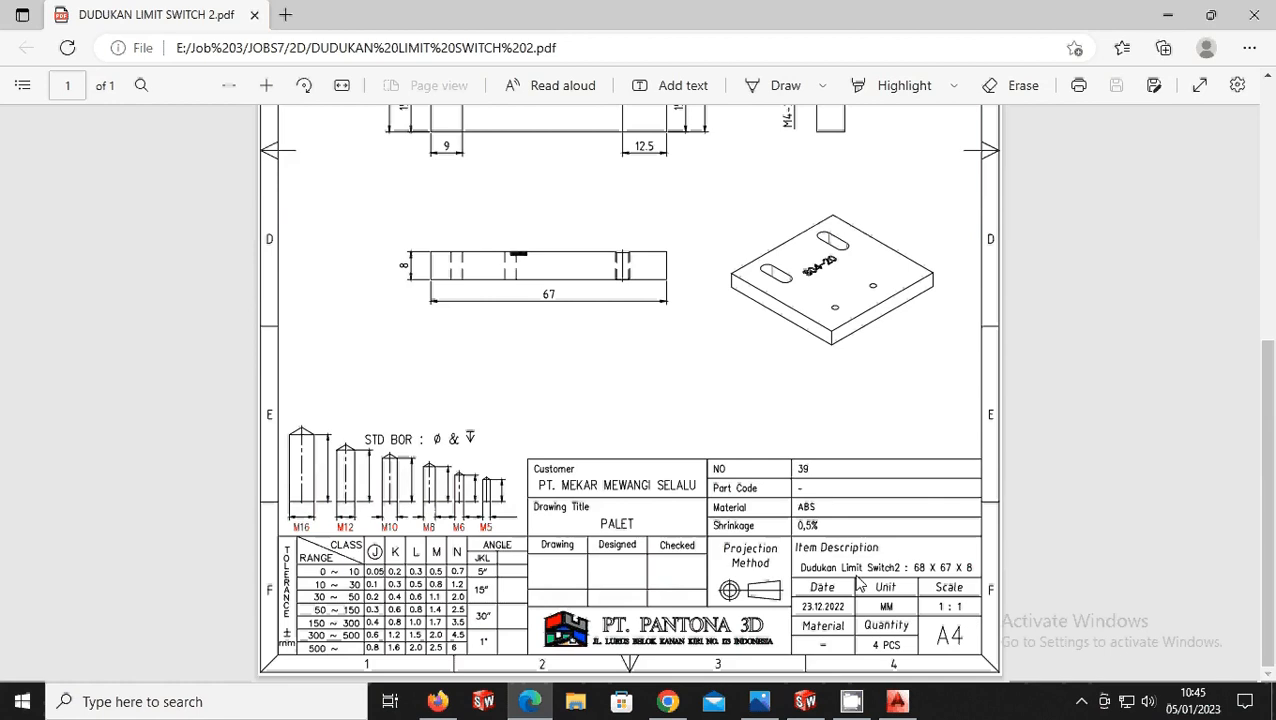
{"action": "left_click", "coordinate": [1254, 15]}
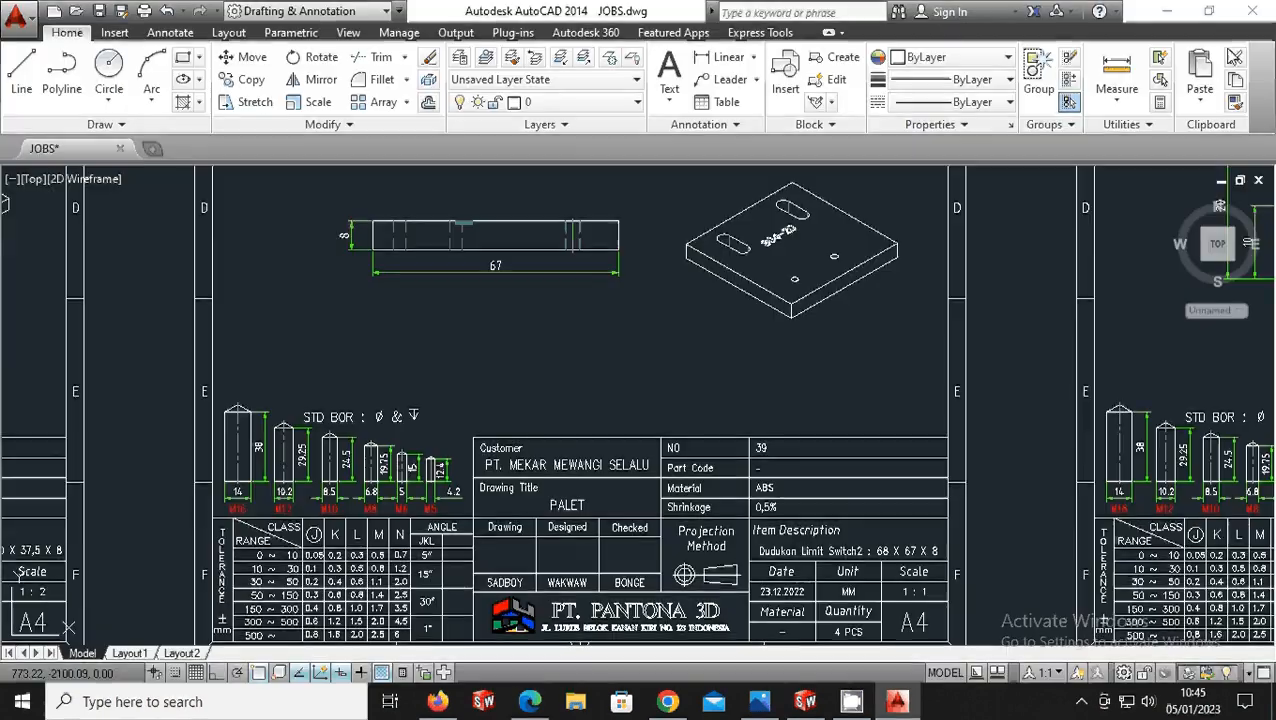
- Start another PDF export and set its window to the border of the L-shaped bracket sheet beside the slotted plate sheet
{"action": "scroll", "coordinate": [990, 335], "scroll_direction": "down", "scroll_amount": 3}
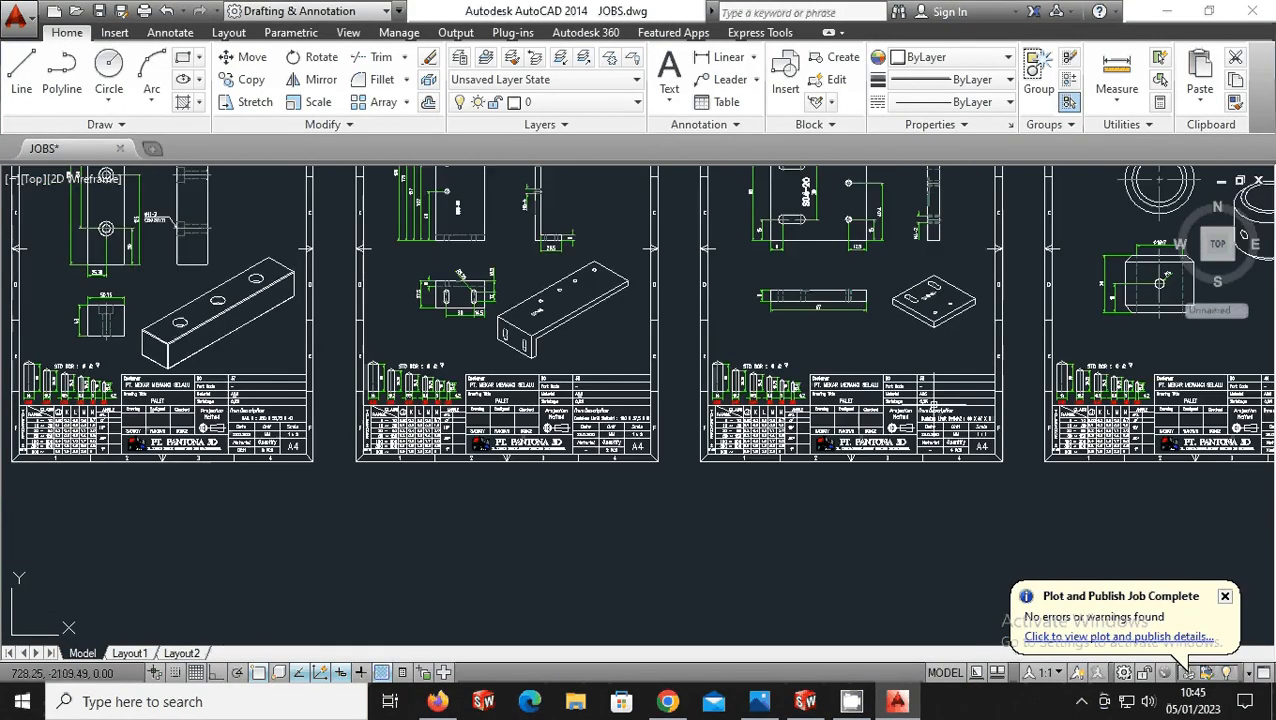
{"action": "scroll", "coordinate": [934, 404], "scroll_direction": "down", "scroll_amount": 2}
{"action": "scroll", "coordinate": [640, 210], "scroll_direction": "up", "scroll_amount": 2}
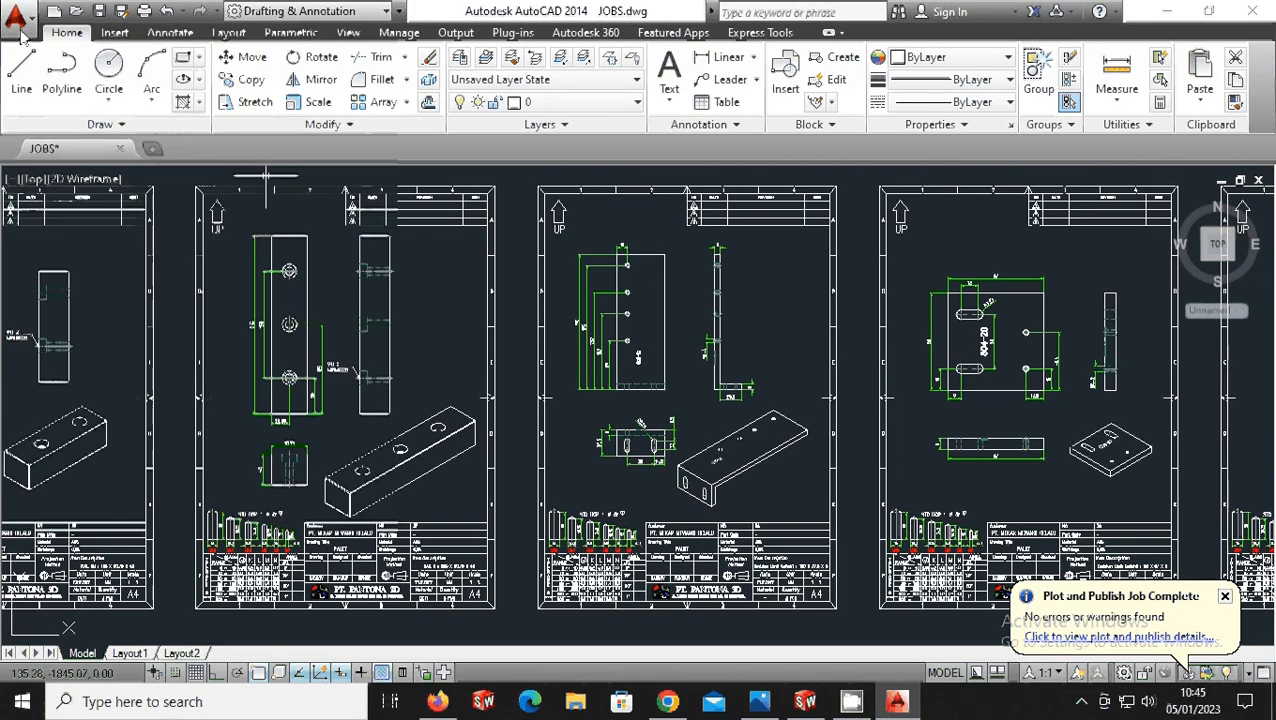
{"action": "left_click", "coordinate": [18, 22]}
{"action": "mouse_move", "coordinate": [60, 288]}
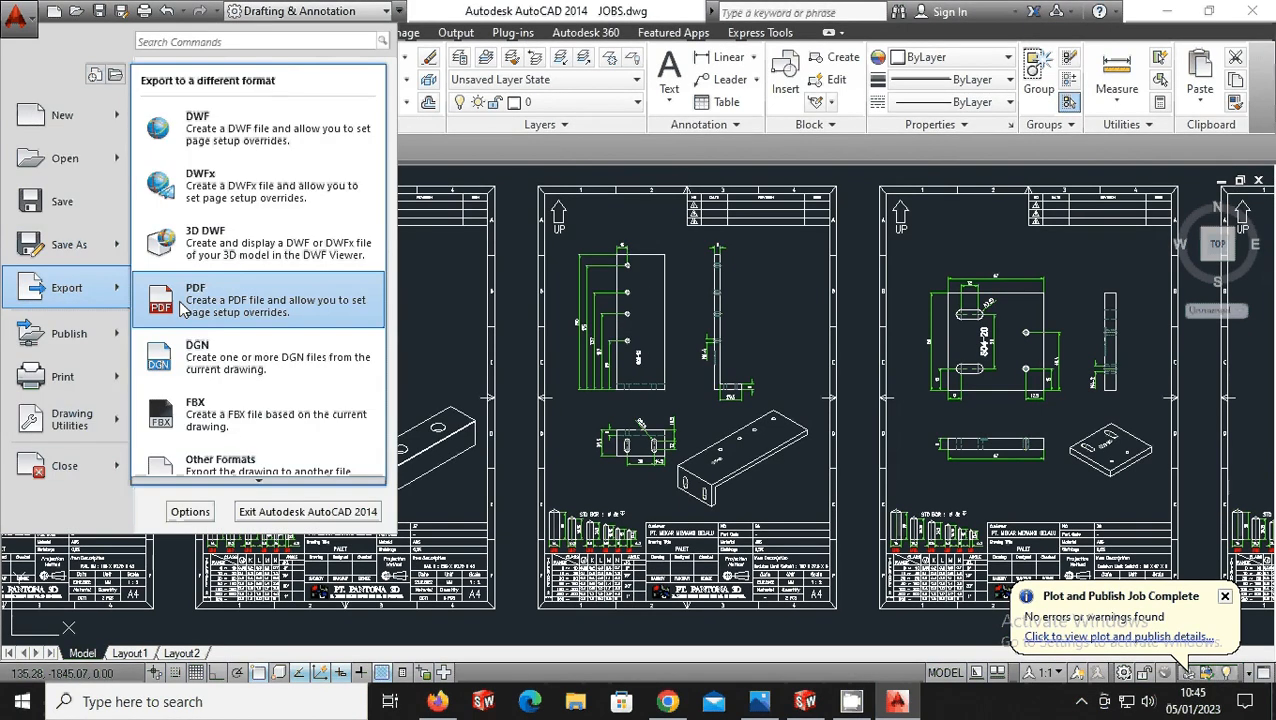
{"action": "left_click", "coordinate": [256, 300]}
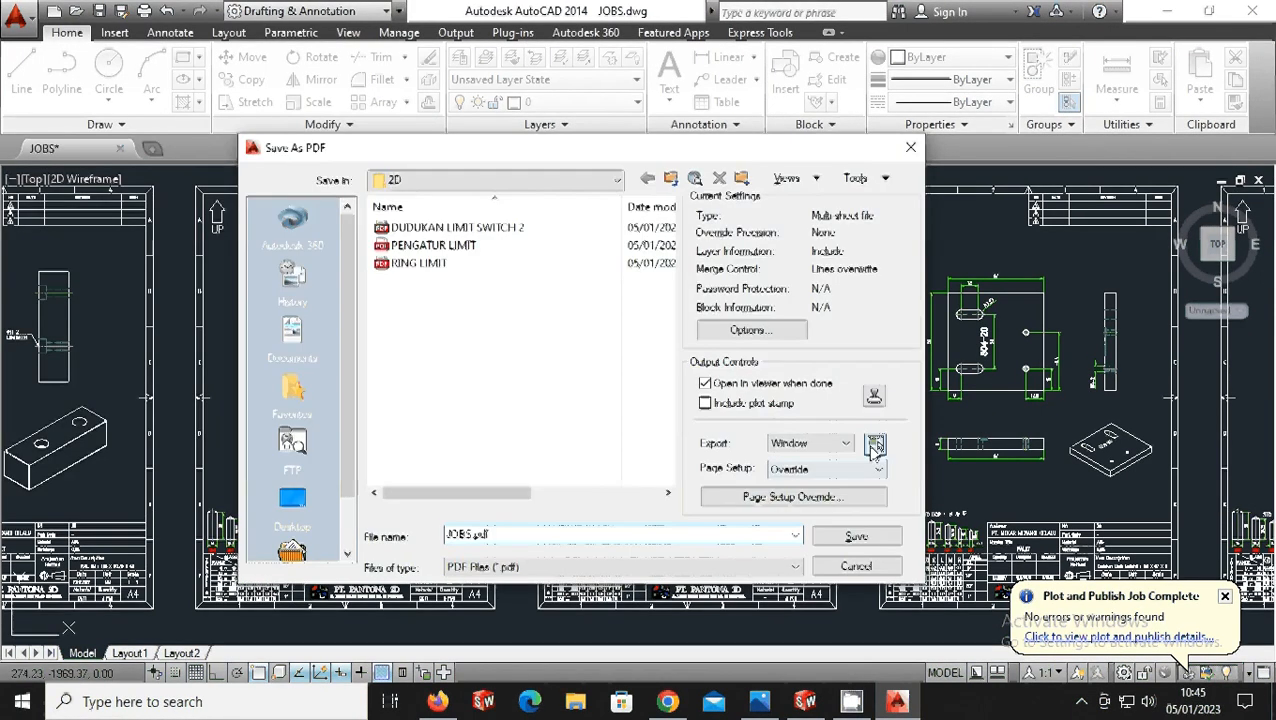
{"action": "left_click", "coordinate": [874, 443]}
{"action": "left_click", "coordinate": [838, 607]}
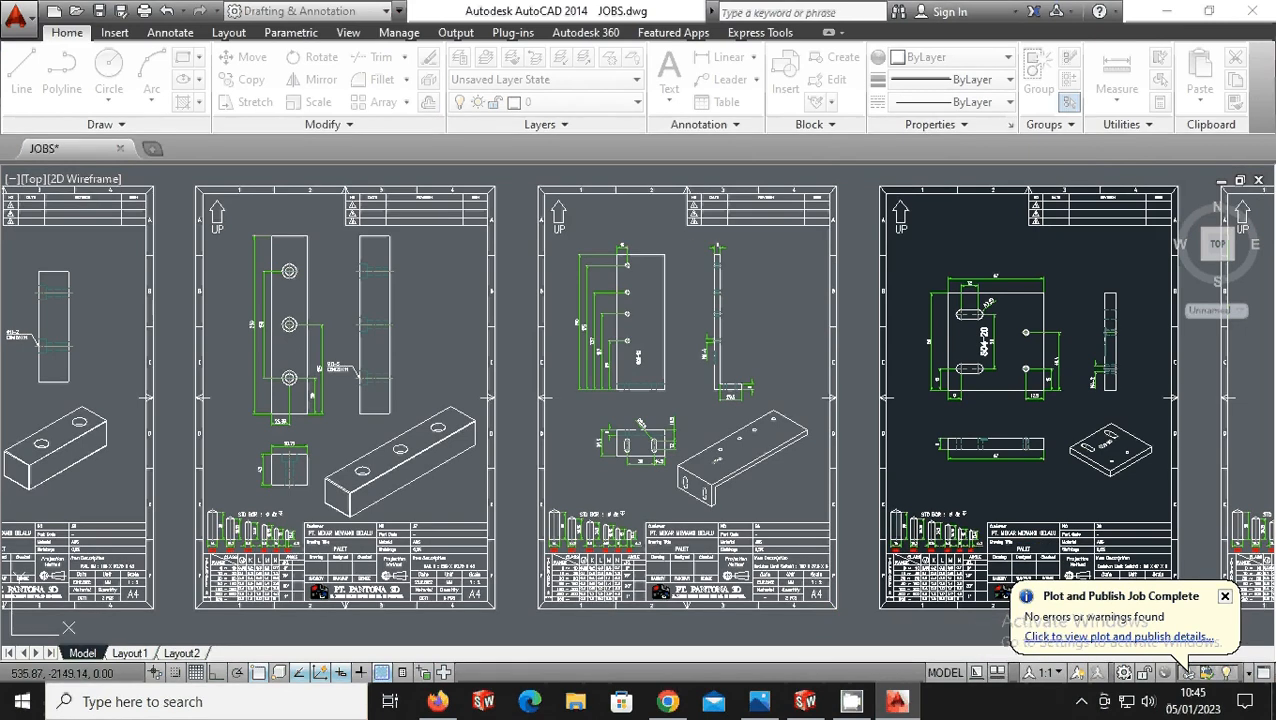
{"action": "left_click", "coordinate": [538, 185]}
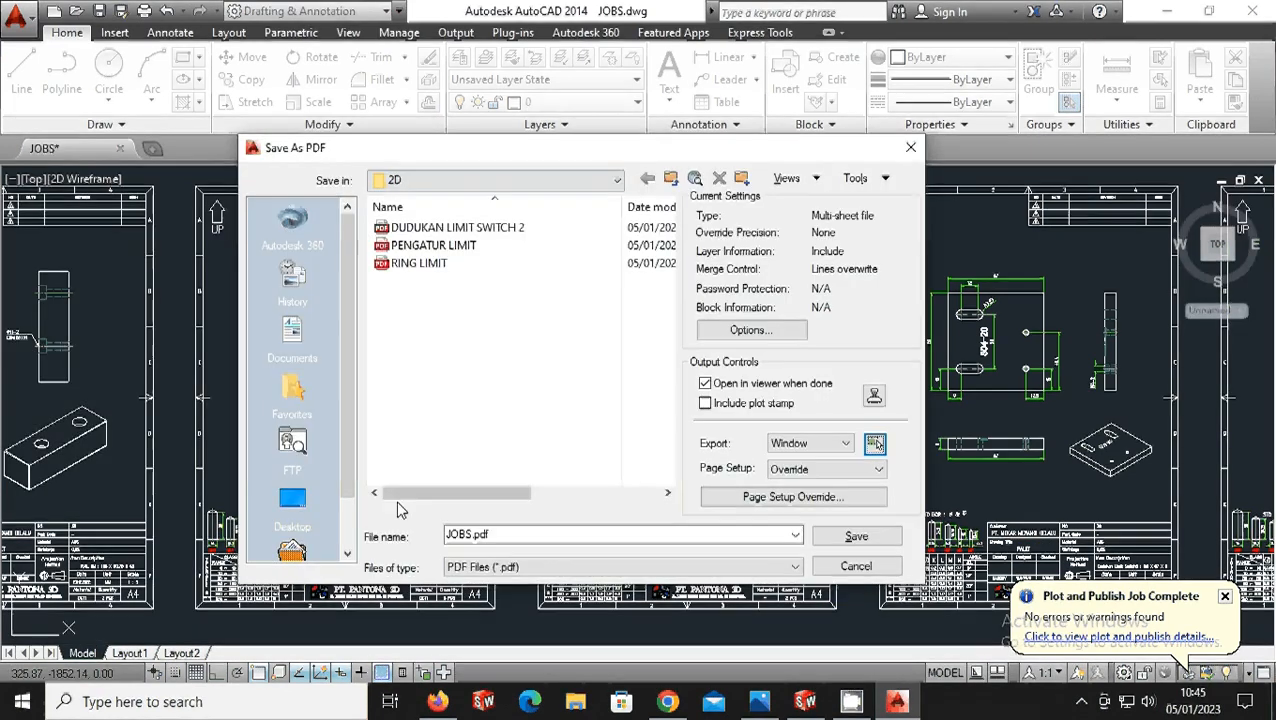
- Save the bracket sheet's PDF as DUDUKAN LIMIT SWITCH 1 in the 2D folder, reusing the existing file's name, and check the exported file
{"action": "left_click", "coordinate": [505, 228]}
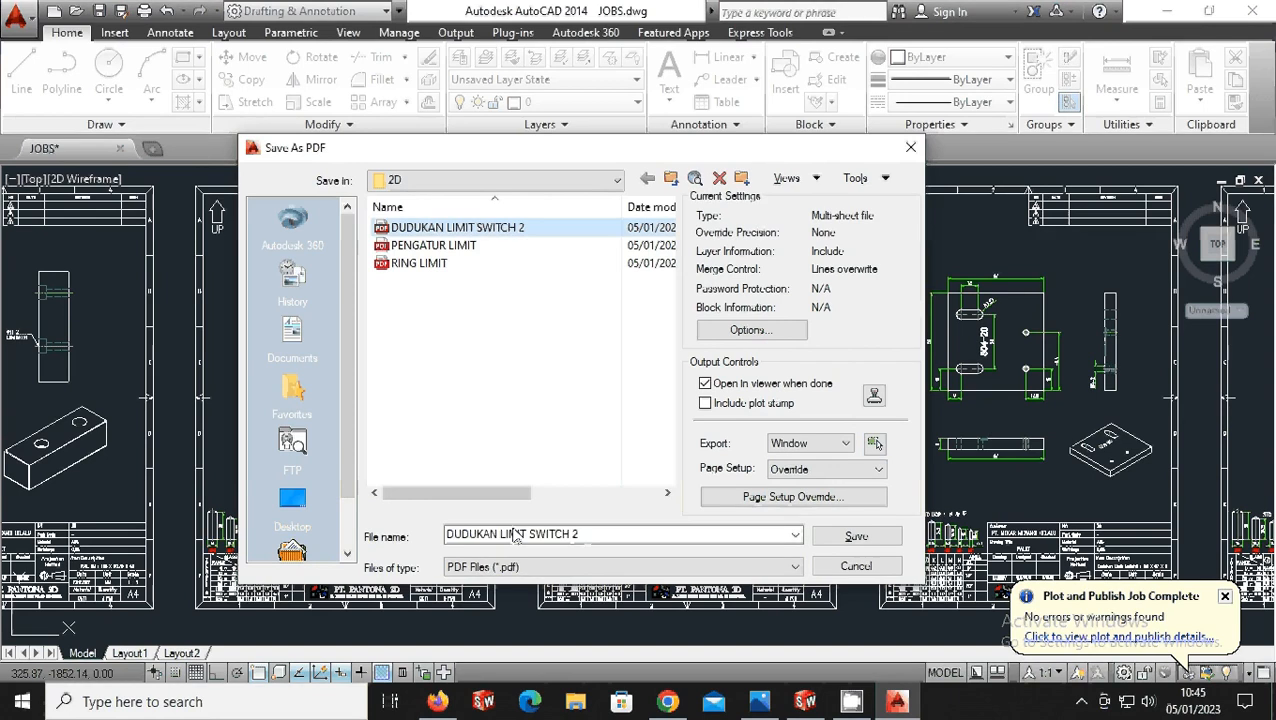
{"action": "left_click", "coordinate": [588, 535]}
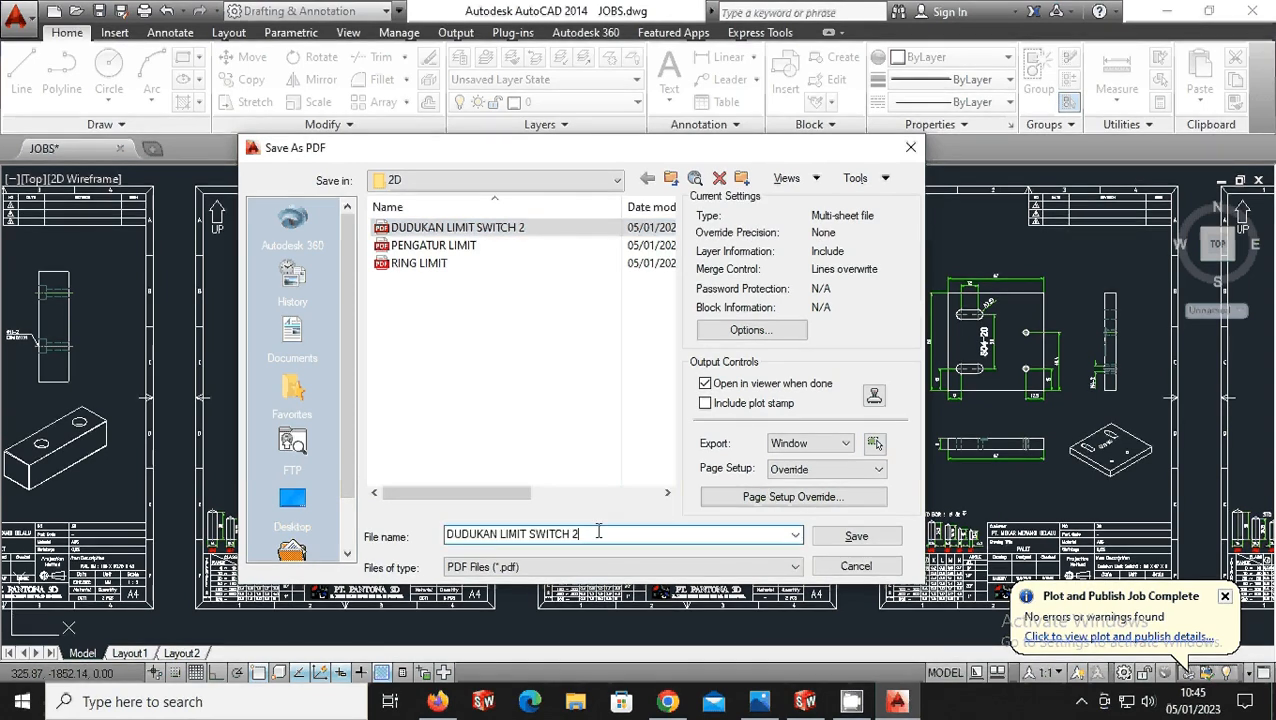
{"action": "key", "text": "BackSpace"}
{"action": "type", "text": "1"}
{"action": "left_click", "coordinate": [842, 538]}
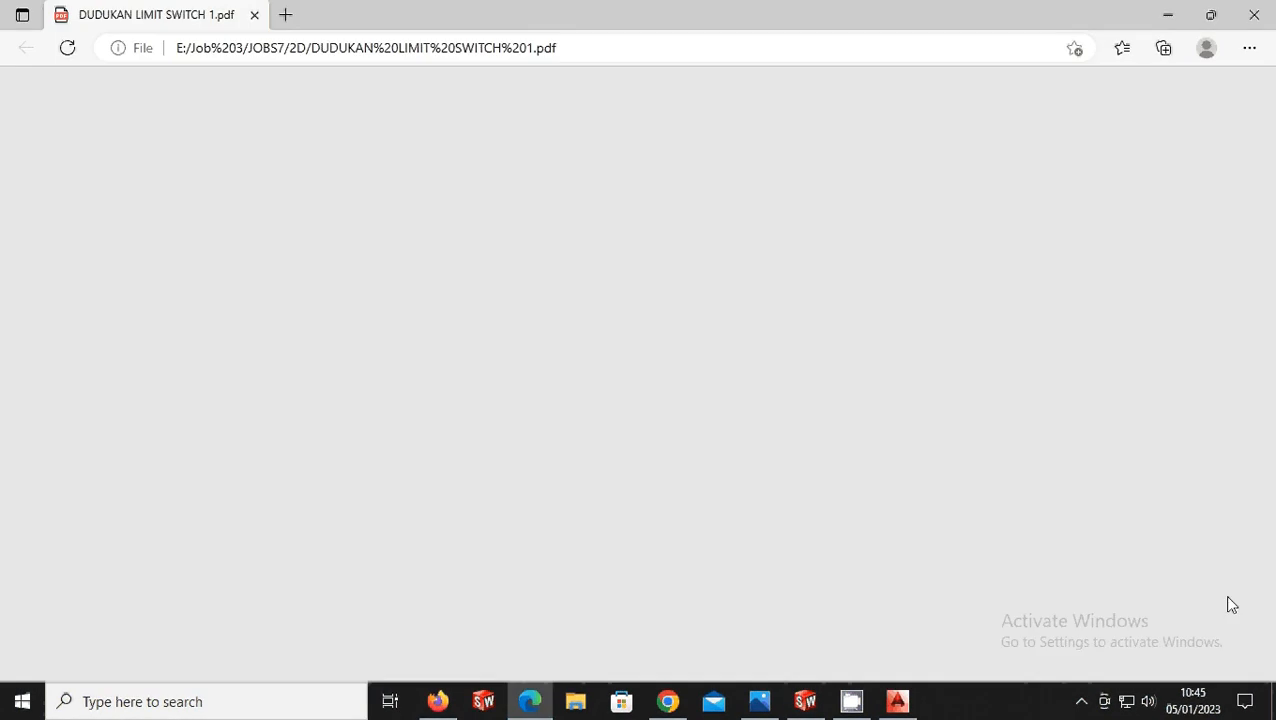
{"action": "scroll", "coordinate": [997, 465], "scroll_direction": "down", "scroll_amount": 5}
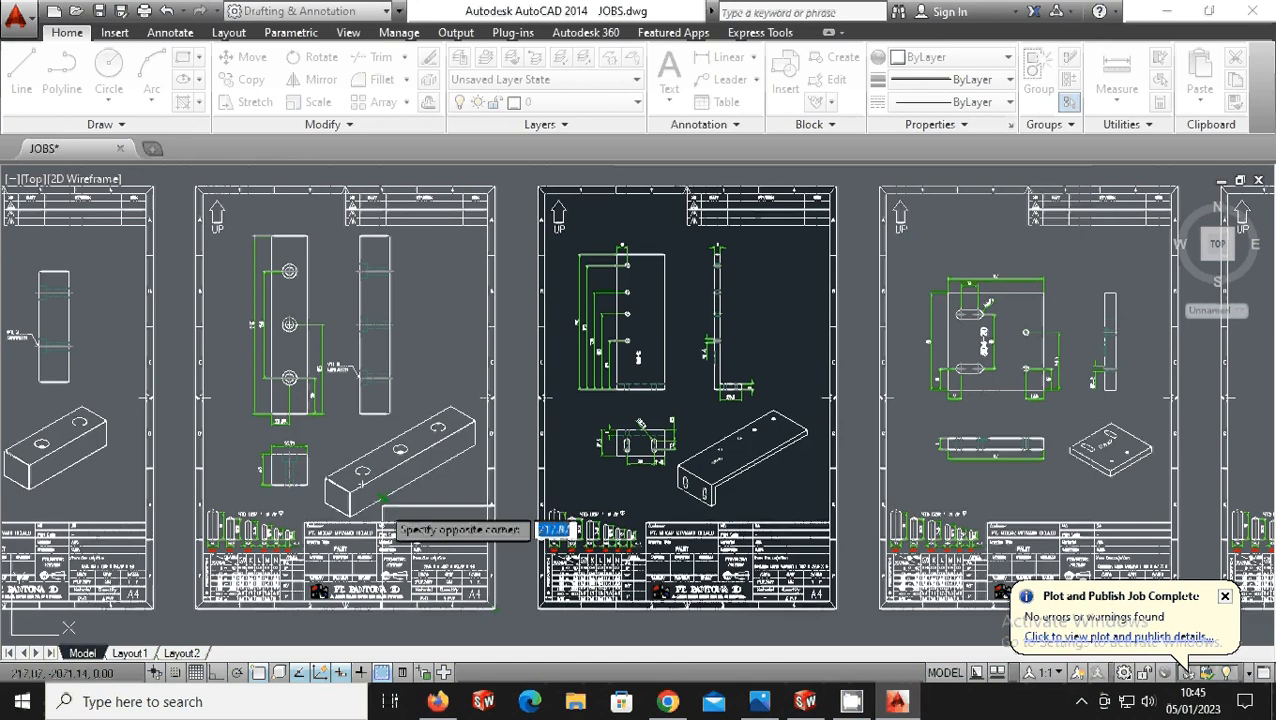
- Set the next PDF export's window to the border of the three-hole rail sheet beside the bracket sheet
{"action": "scroll", "coordinate": [404, 554], "scroll_direction": "up", "scroll_amount": 5}
{"action": "scroll", "coordinate": [522, 608], "scroll_direction": "down", "scroll_amount": 5}
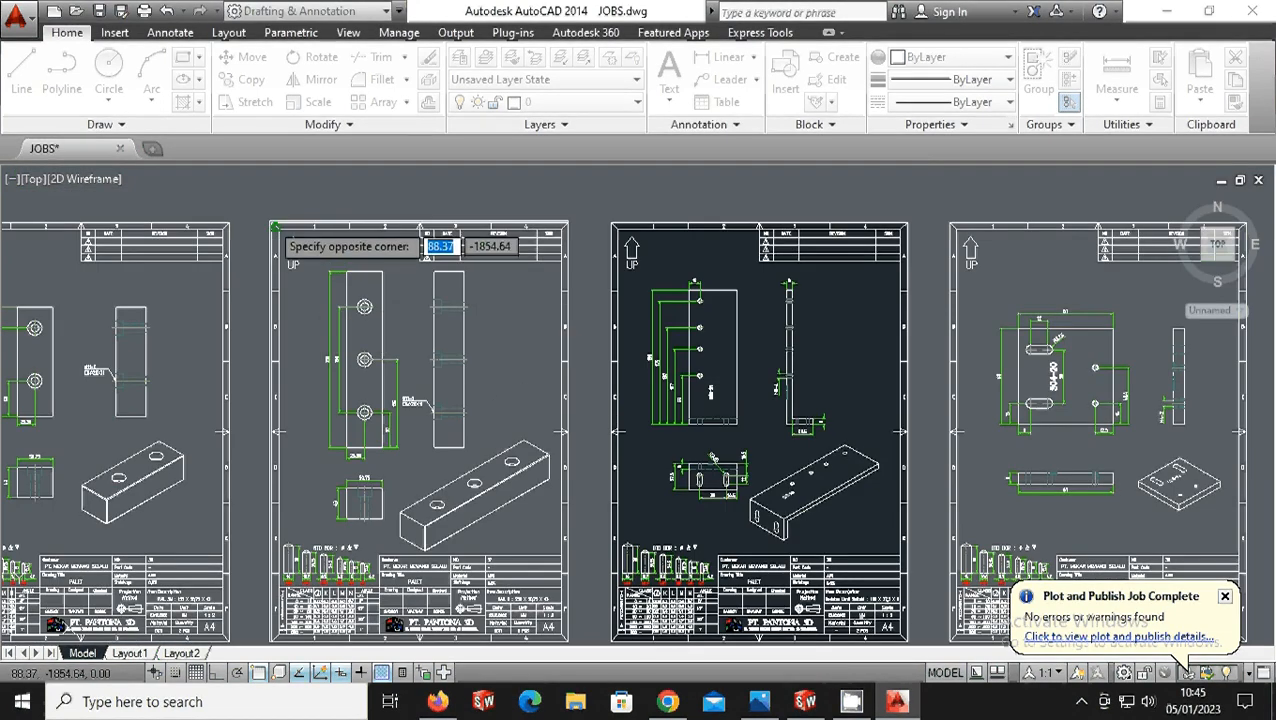
{"action": "left_click", "coordinate": [273, 226]}
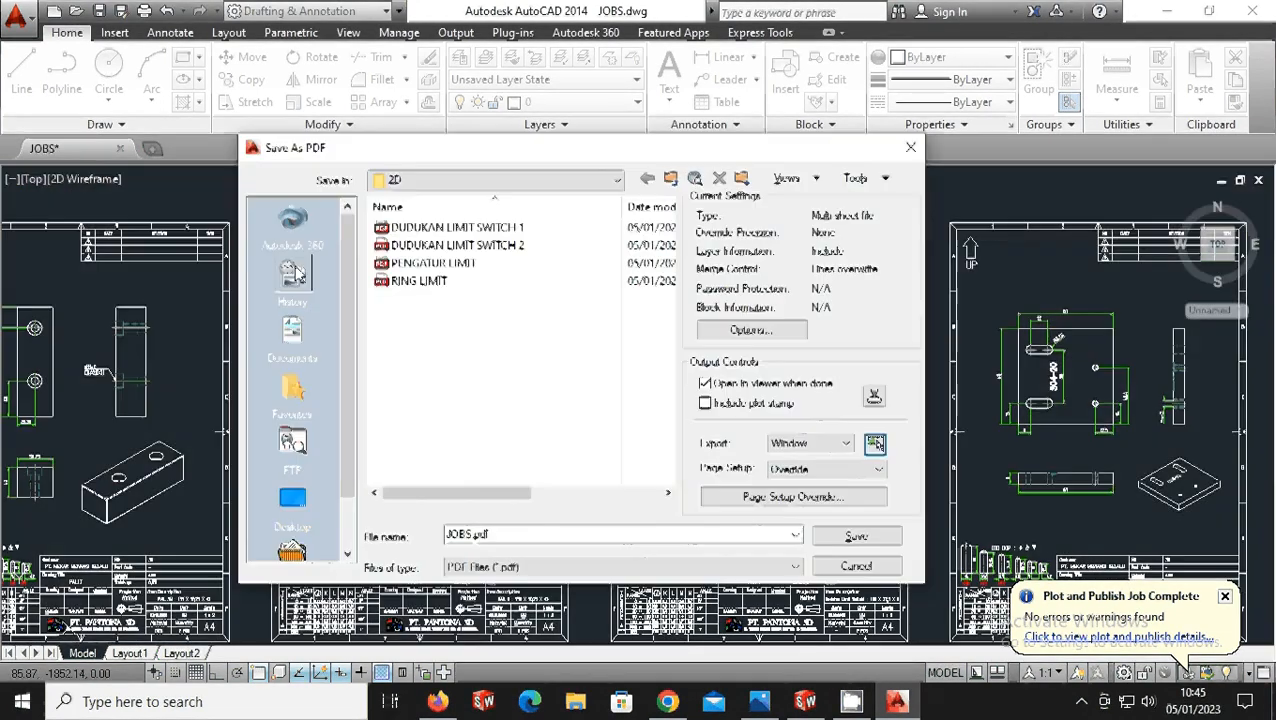
- Save the three-hole rail sheet's PDF as RAIL 6 in the 2D folder, then check the exported file and close it
{"action": "double_click", "coordinate": [530, 534]}
{"action": "type", "text": "RAIL 6"}
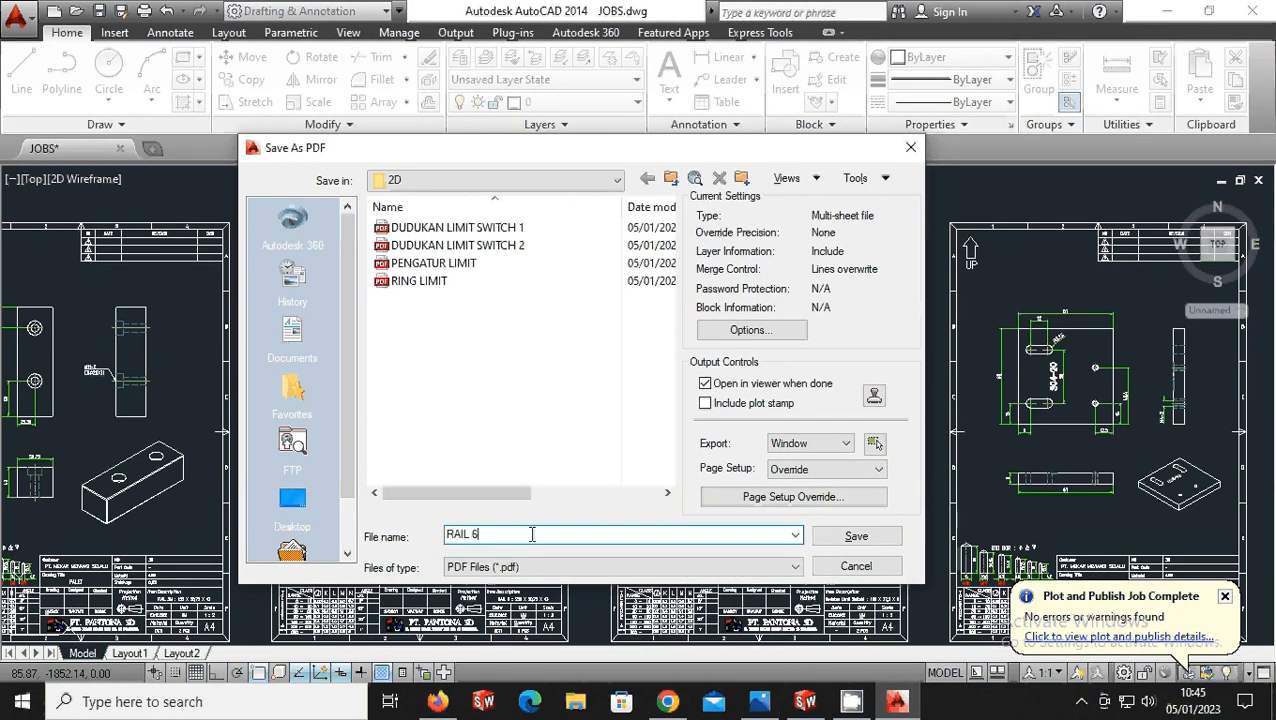
{"action": "left_click", "coordinate": [850, 535]}
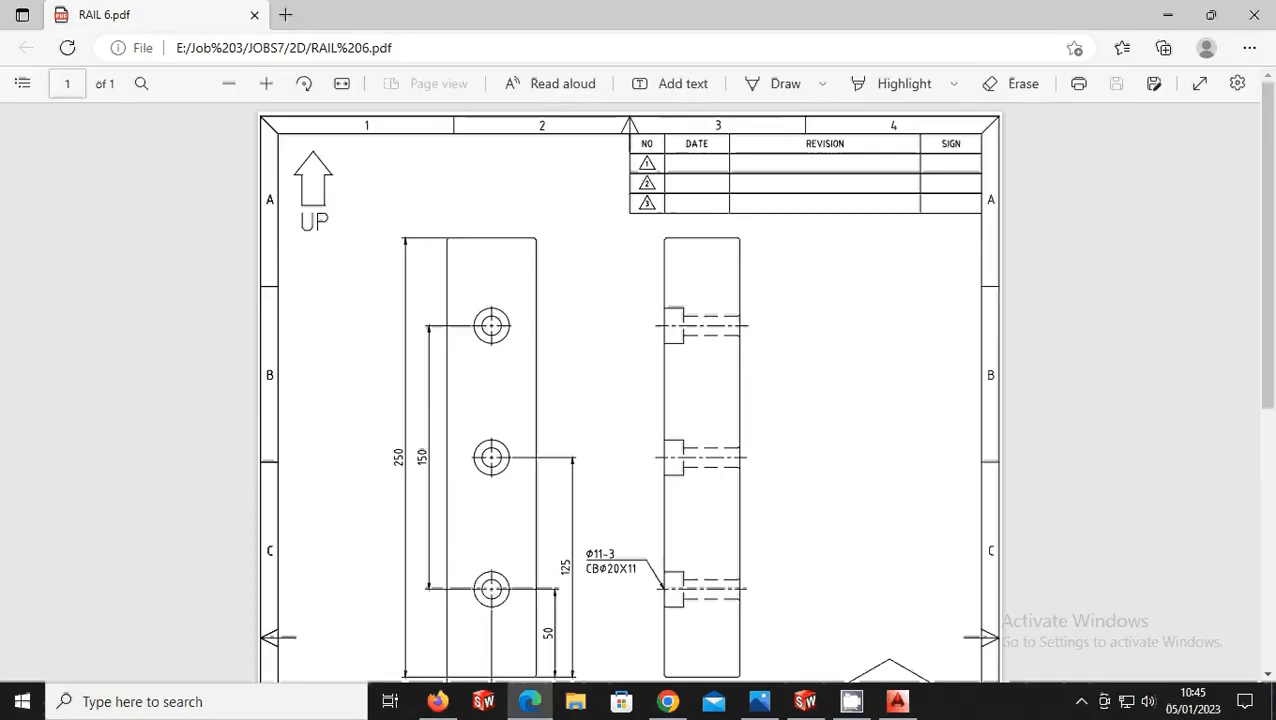
{"action": "scroll", "coordinate": [740, 444], "scroll_direction": "down", "scroll_amount": 5}
{"action": "scroll", "coordinate": [740, 444], "scroll_direction": "down", "scroll_amount": 1}
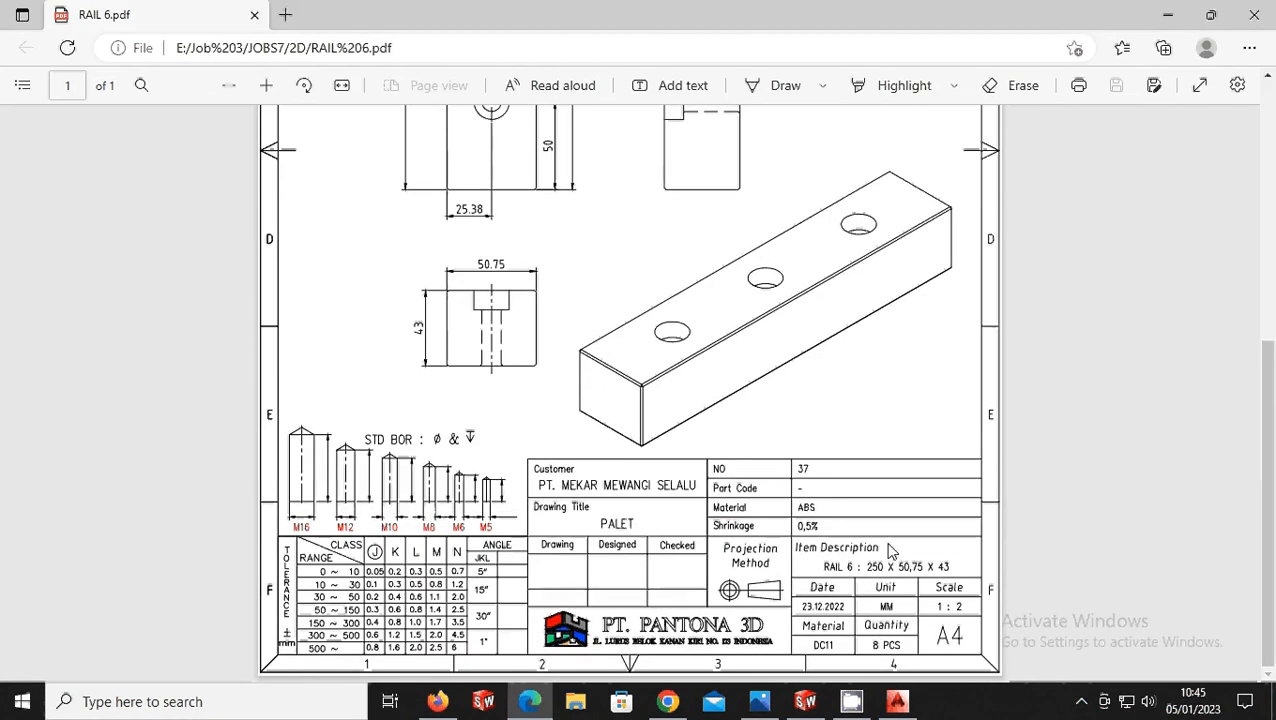
{"action": "left_click", "coordinate": [1256, 22]}
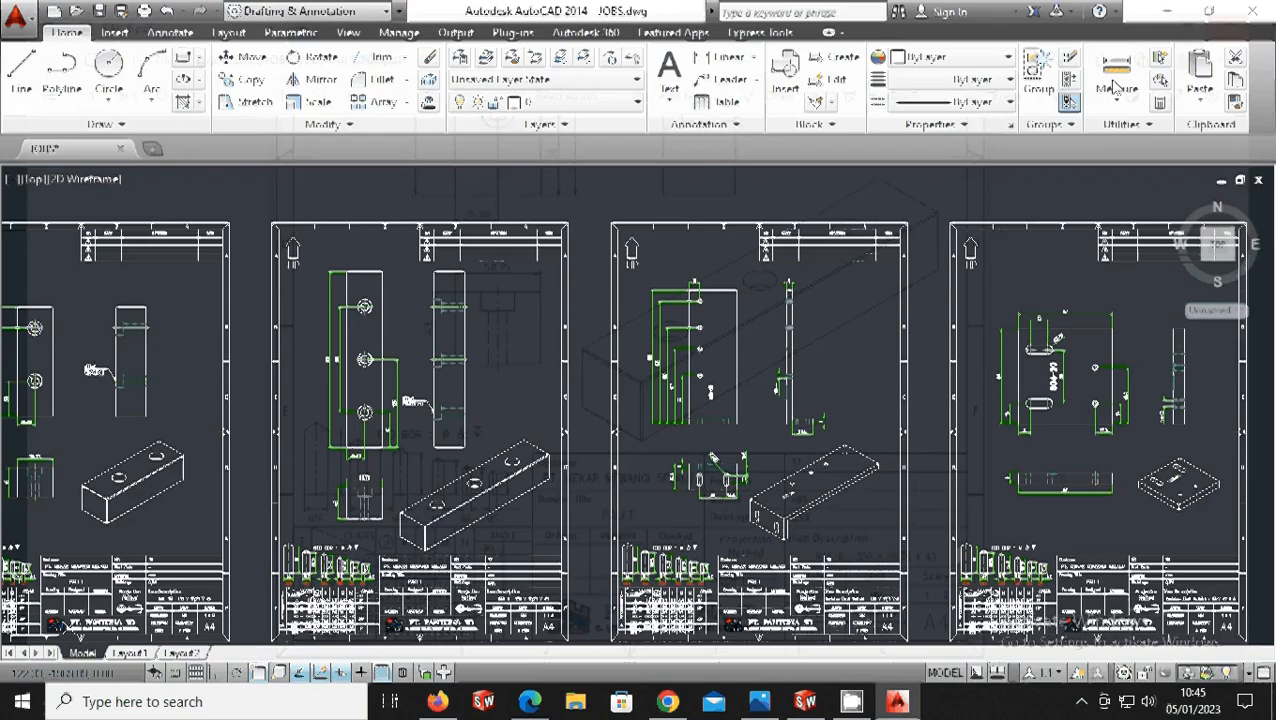
- Start a PDF export with its window around the border of the two-hole rail sheet at the start of the row
{"action": "left_click", "coordinate": [16, 14]}
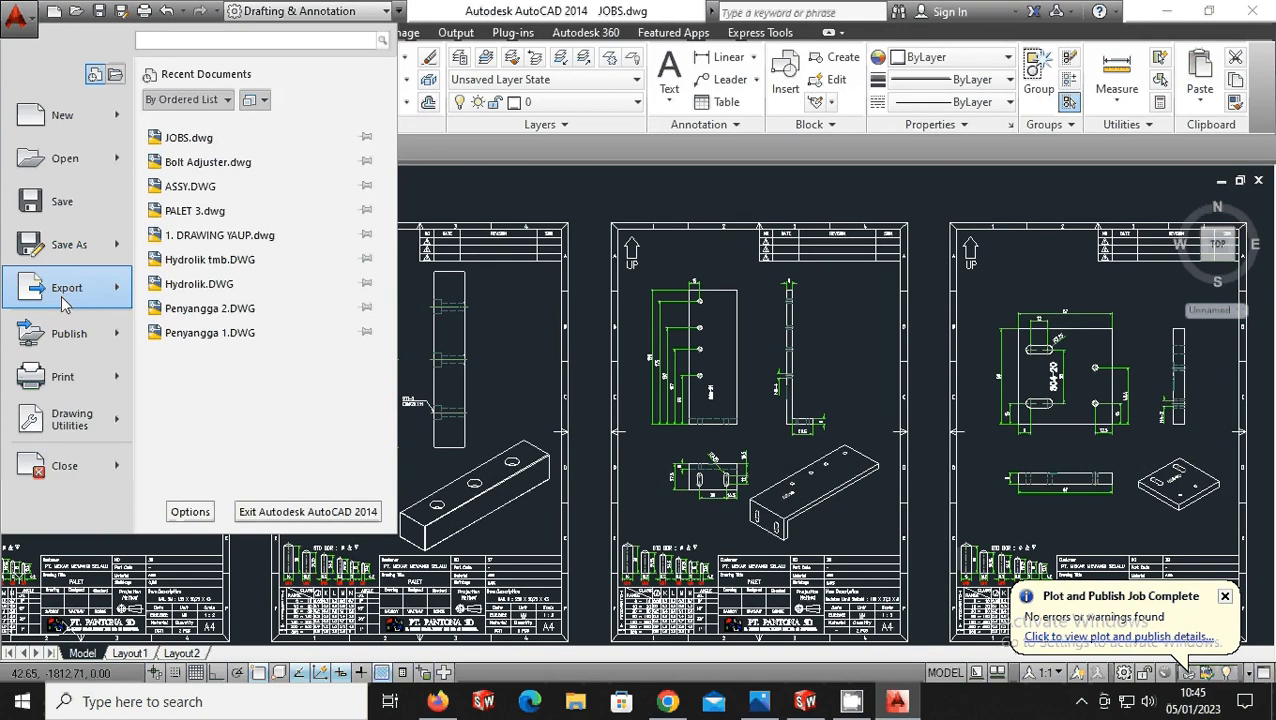
{"action": "mouse_move", "coordinate": [64, 290]}
{"action": "left_click", "coordinate": [203, 315]}
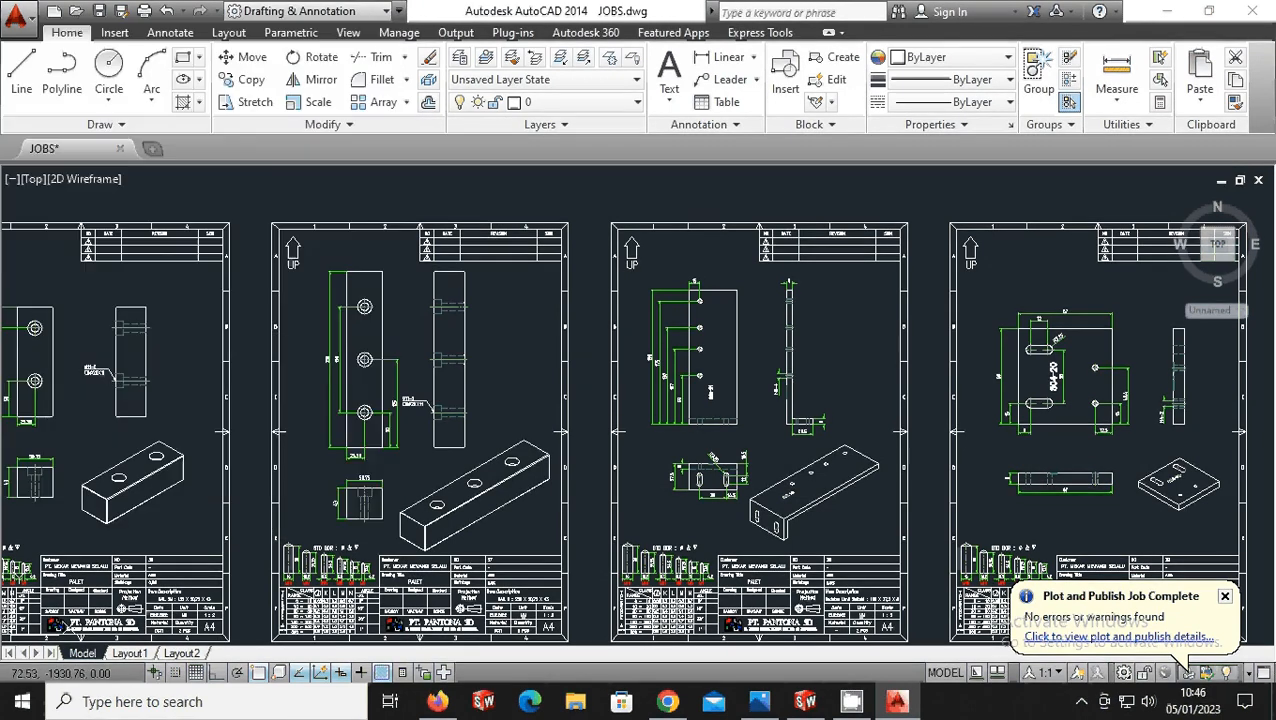
{"action": "left_click", "coordinate": [875, 442]}
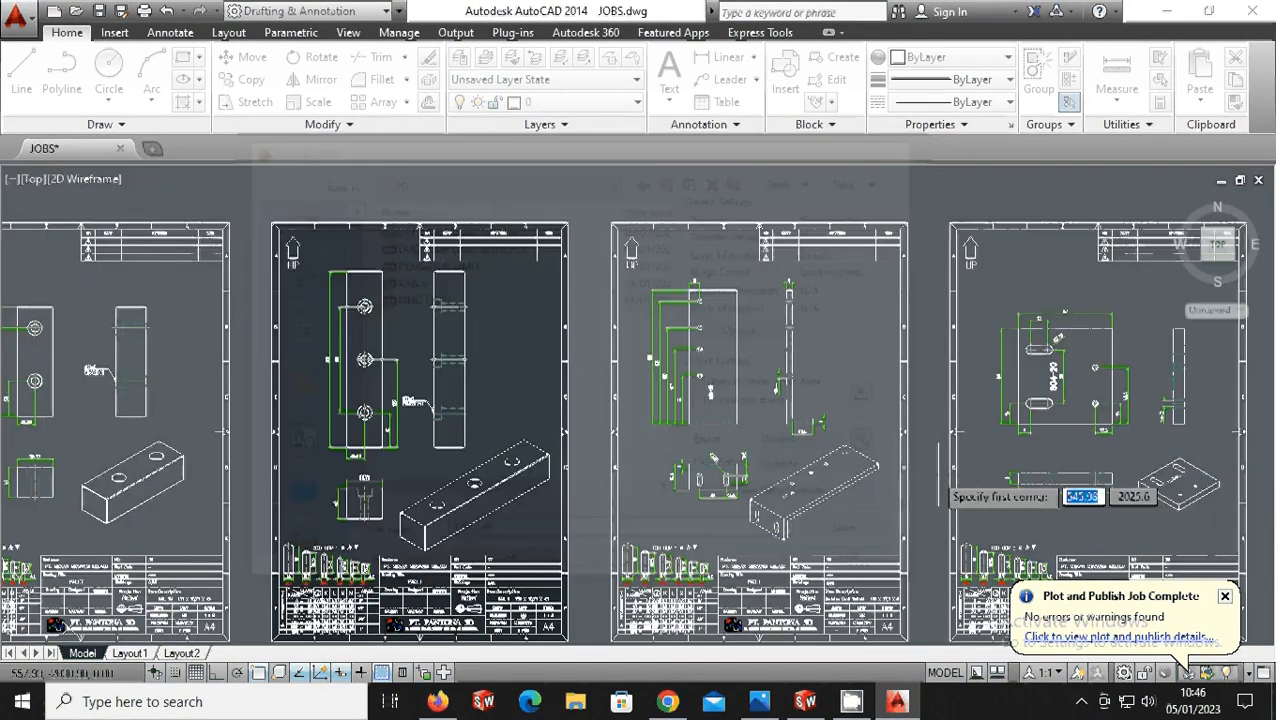
{"action": "scroll", "coordinate": [900, 582], "scroll_direction": "down", "scroll_amount": 5}
{"action": "scroll", "coordinate": [900, 582], "scroll_direction": "up", "scroll_amount": 5}
{"action": "scroll", "coordinate": [900, 582], "scroll_direction": "up", "scroll_amount": 3}
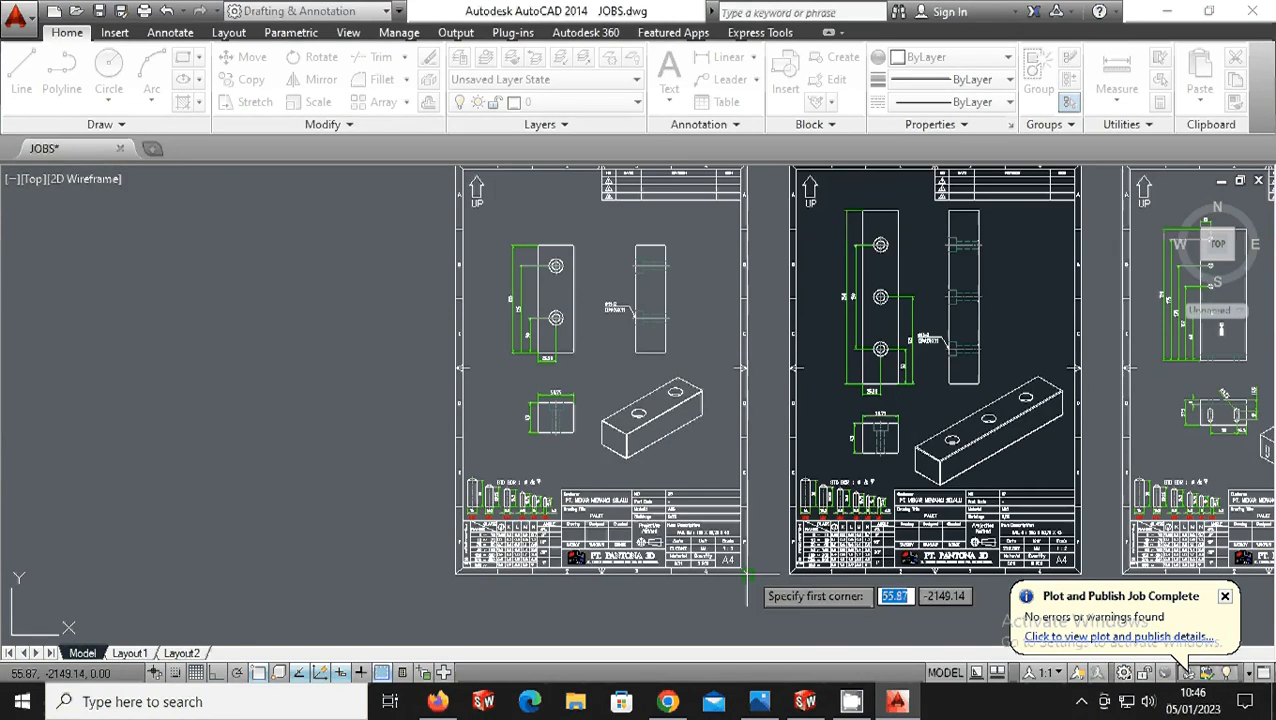
{"action": "scroll", "coordinate": [769, 570], "scroll_direction": "down", "scroll_amount": 3}
{"action": "left_click", "coordinate": [543, 301]}
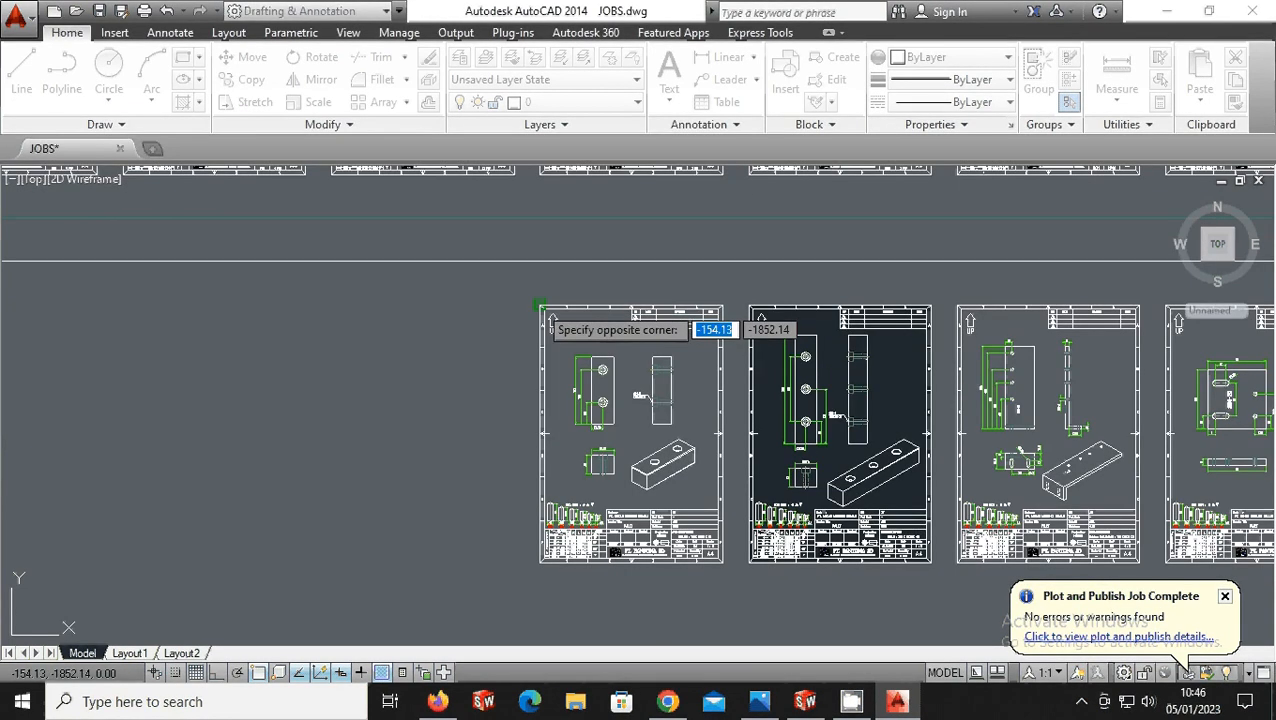
{"action": "left_click", "coordinate": [541, 305]}
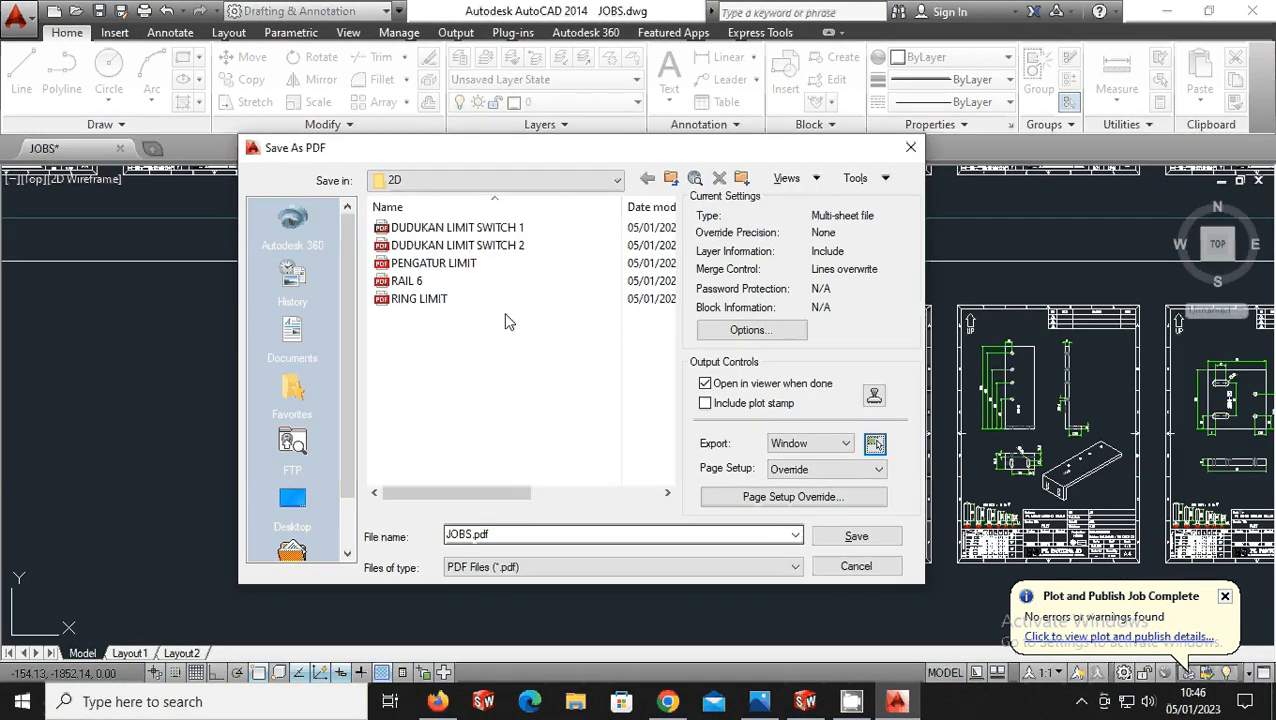
- Save the two-hole rail sheet's PDF as RAIL 5M, based on the RAIL 6 file name, then check the exported file and close it
{"action": "left_click", "coordinate": [404, 281]}
{"action": "double_click", "coordinate": [488, 536]}
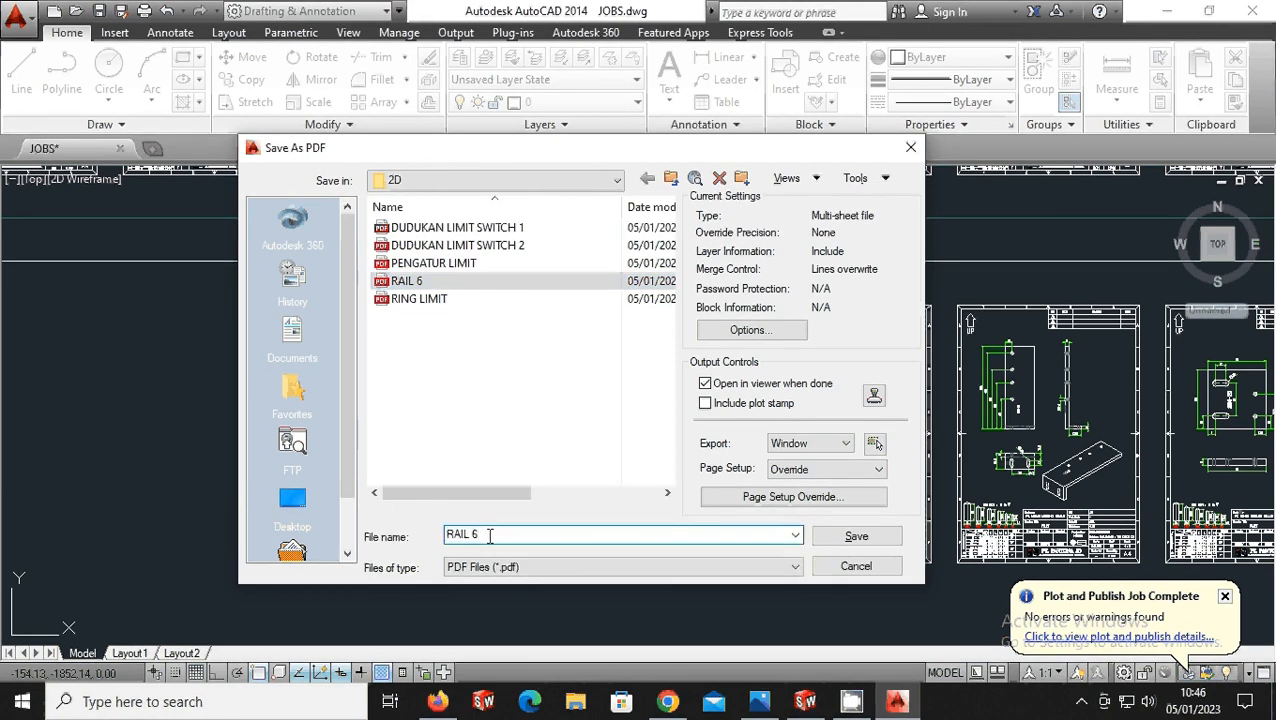
{"action": "key", "text": "BackSpace"}
{"action": "type", "text": "5M"}
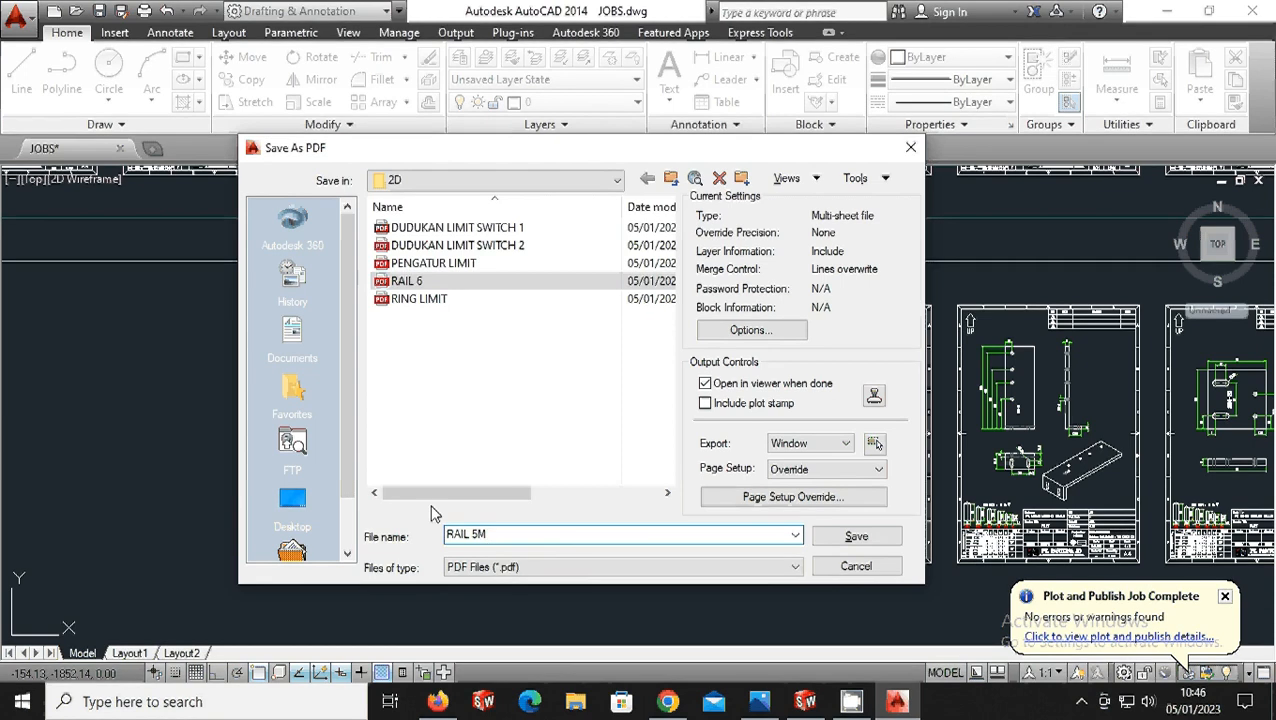
{"action": "left_click", "coordinate": [856, 536]}
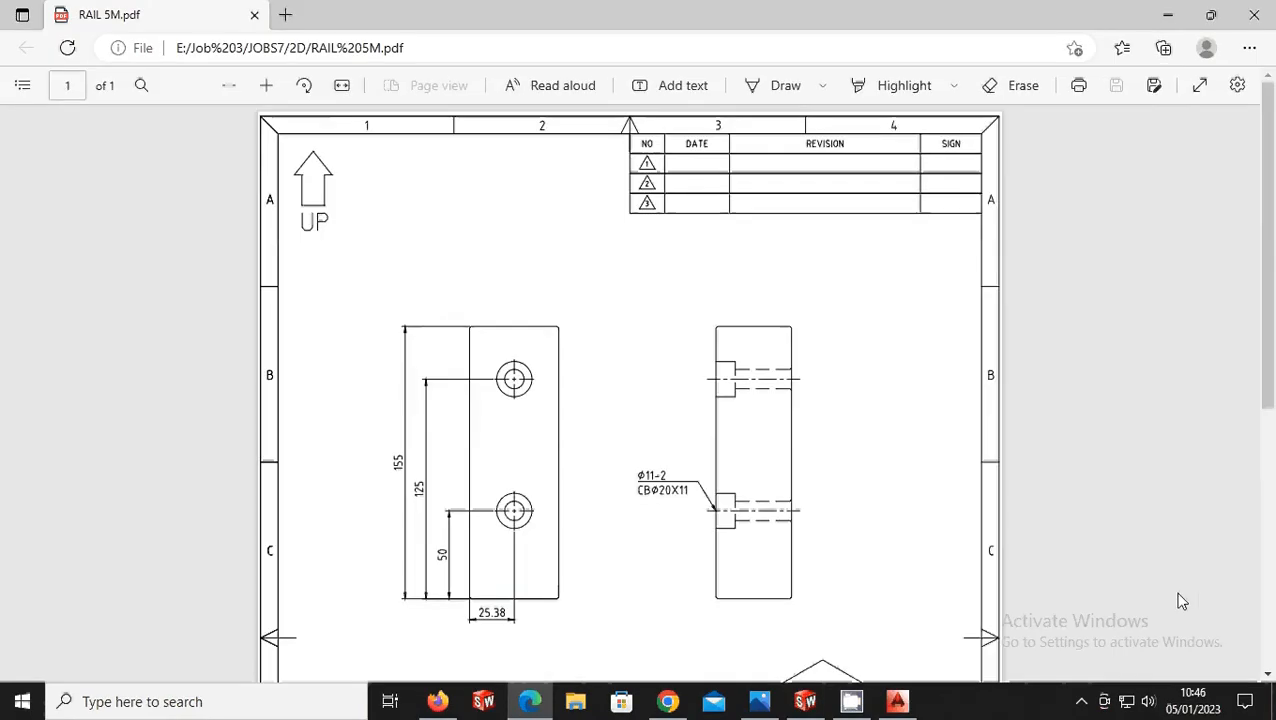
{"action": "scroll", "coordinate": [1034, 514], "scroll_direction": "down", "scroll_amount": 3}
{"action": "scroll", "coordinate": [1033, 514], "scroll_direction": "down", "scroll_amount": 1}
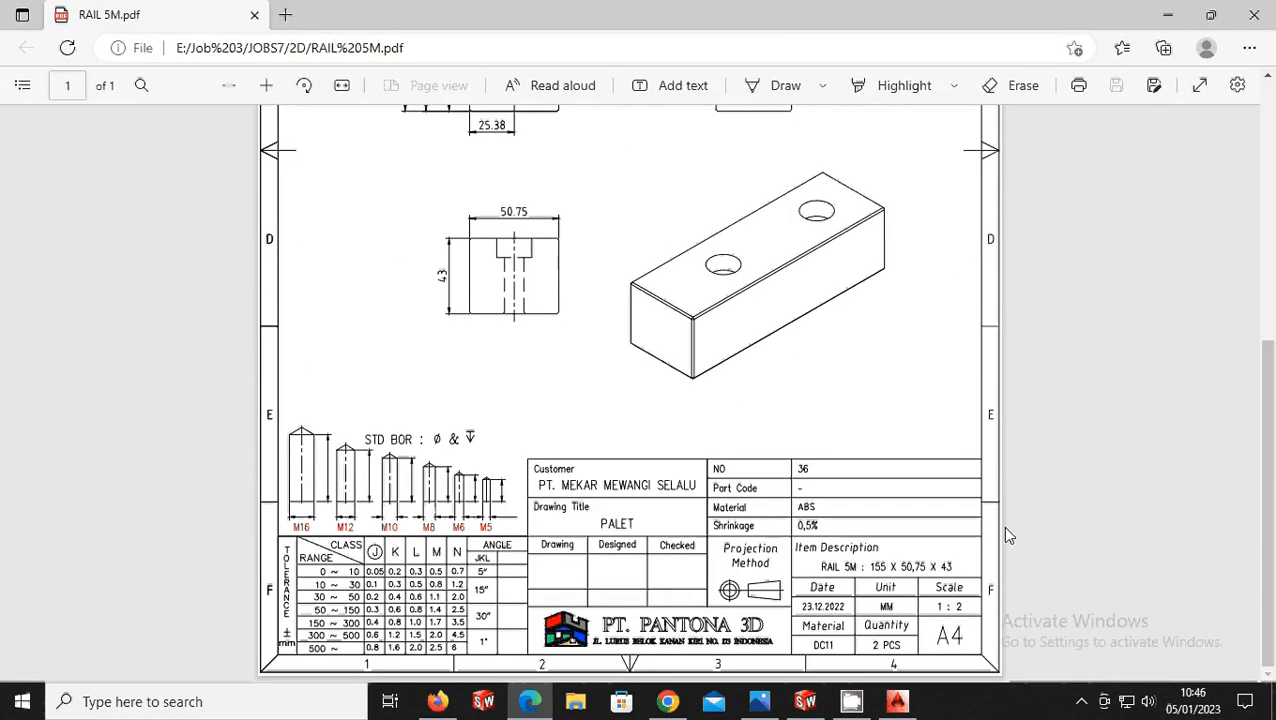
{"action": "left_click", "coordinate": [1254, 15]}
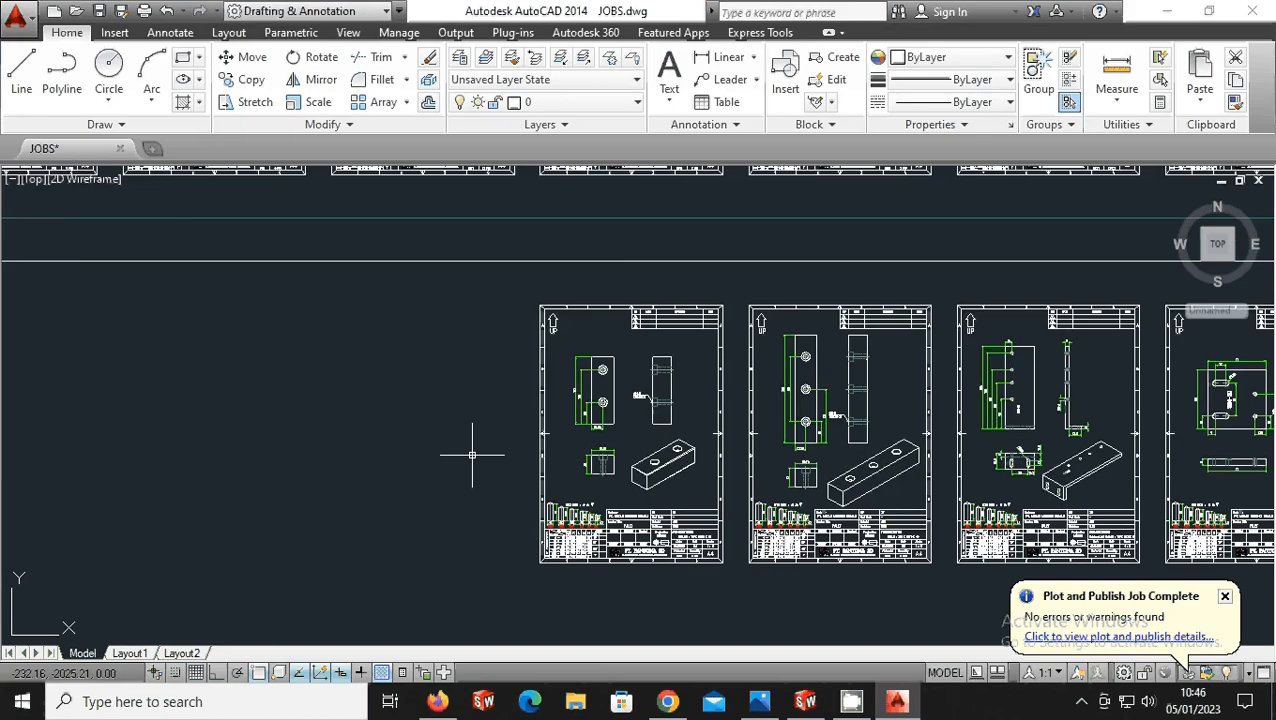
- Start a PDF export with its window around the border of the hydraulic cylinder sheet at the end of the CAVITY row
{"action": "scroll", "coordinate": [600, 457], "scroll_direction": "down", "scroll_amount": 10}
{"action": "scroll", "coordinate": [539, 259], "scroll_direction": "up", "scroll_amount": 8}
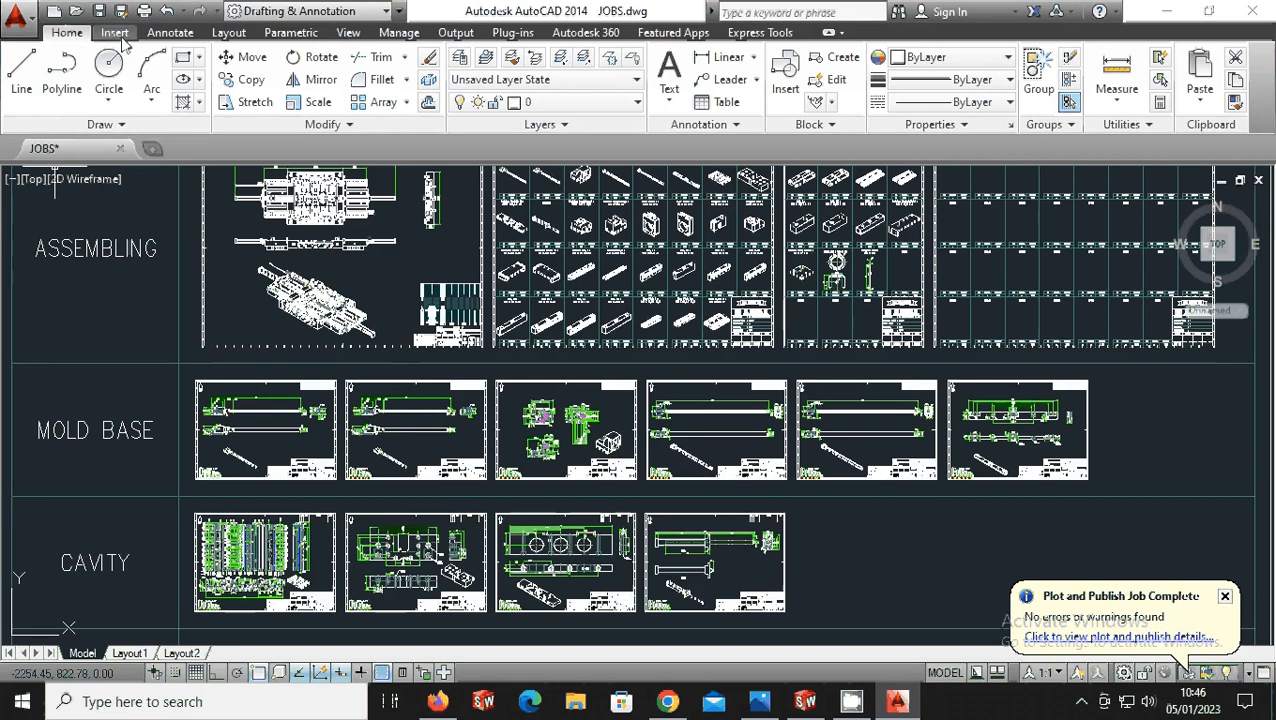
{"action": "left_click", "coordinate": [16, 14]}
{"action": "mouse_move", "coordinate": [62, 288]}
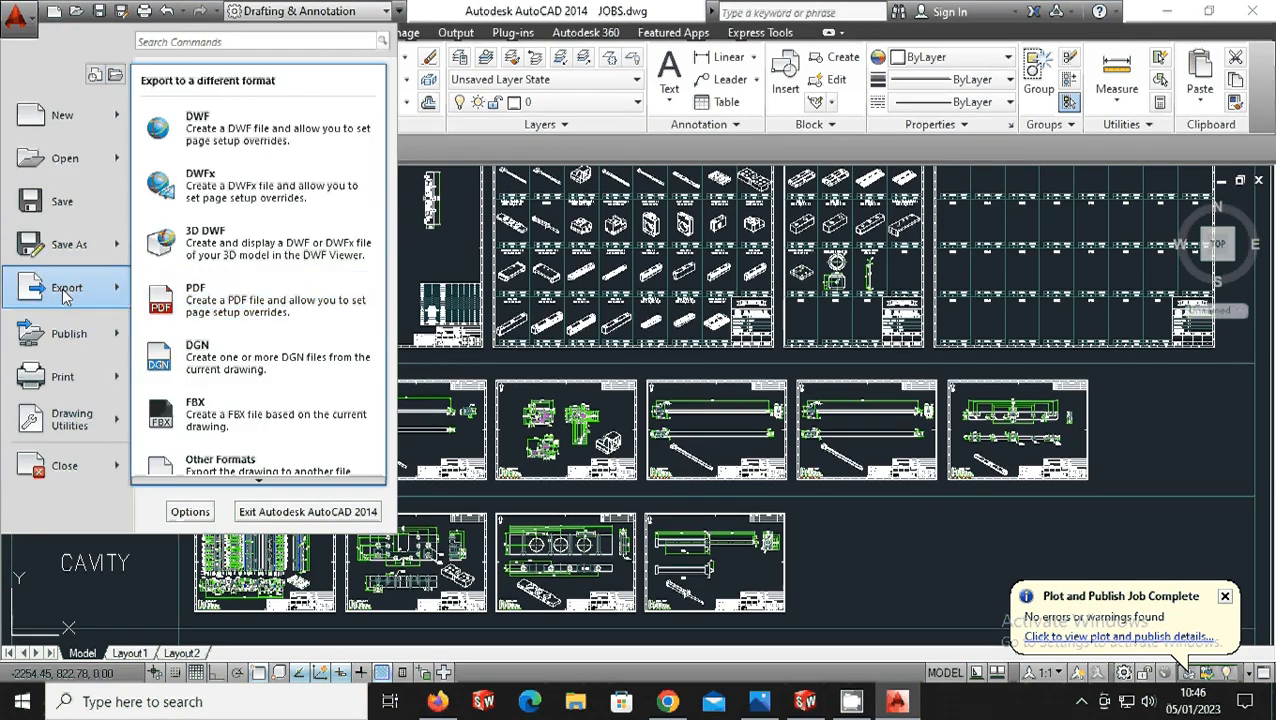
{"action": "left_click", "coordinate": [200, 300]}
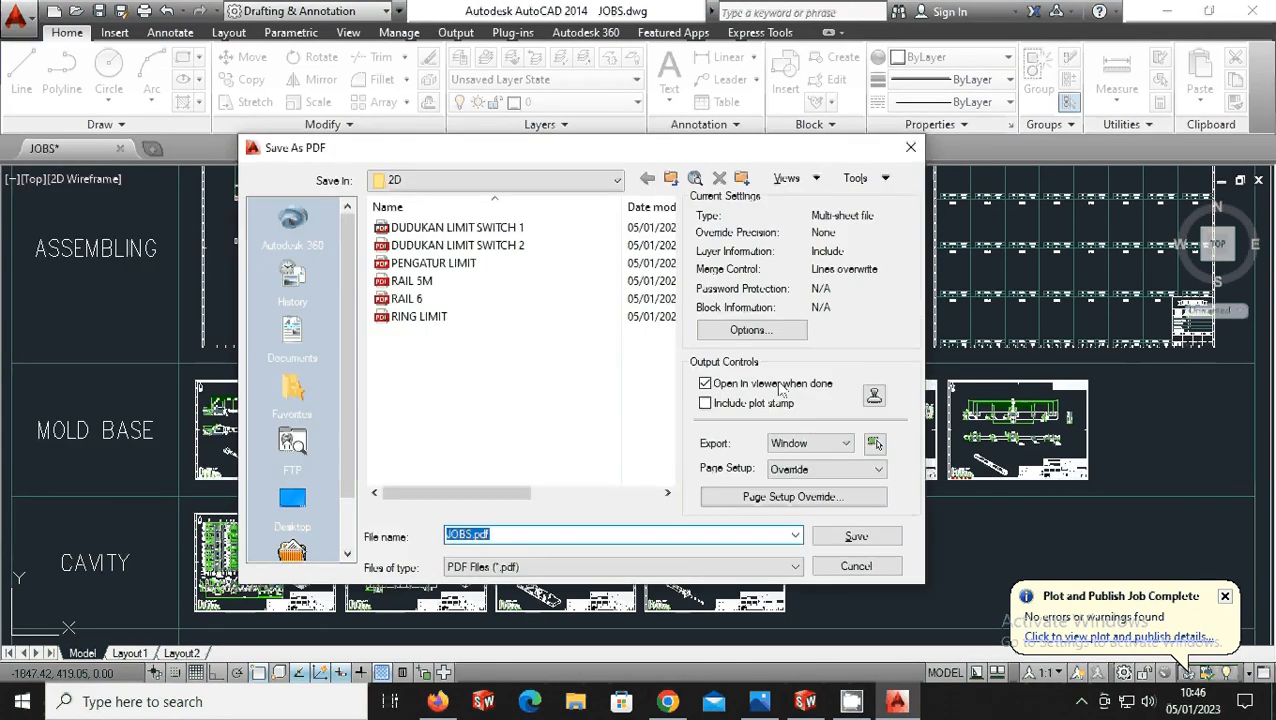
{"action": "left_click", "coordinate": [875, 443]}
{"action": "scroll", "coordinate": [802, 608], "scroll_direction": "up", "scroll_amount": 8}
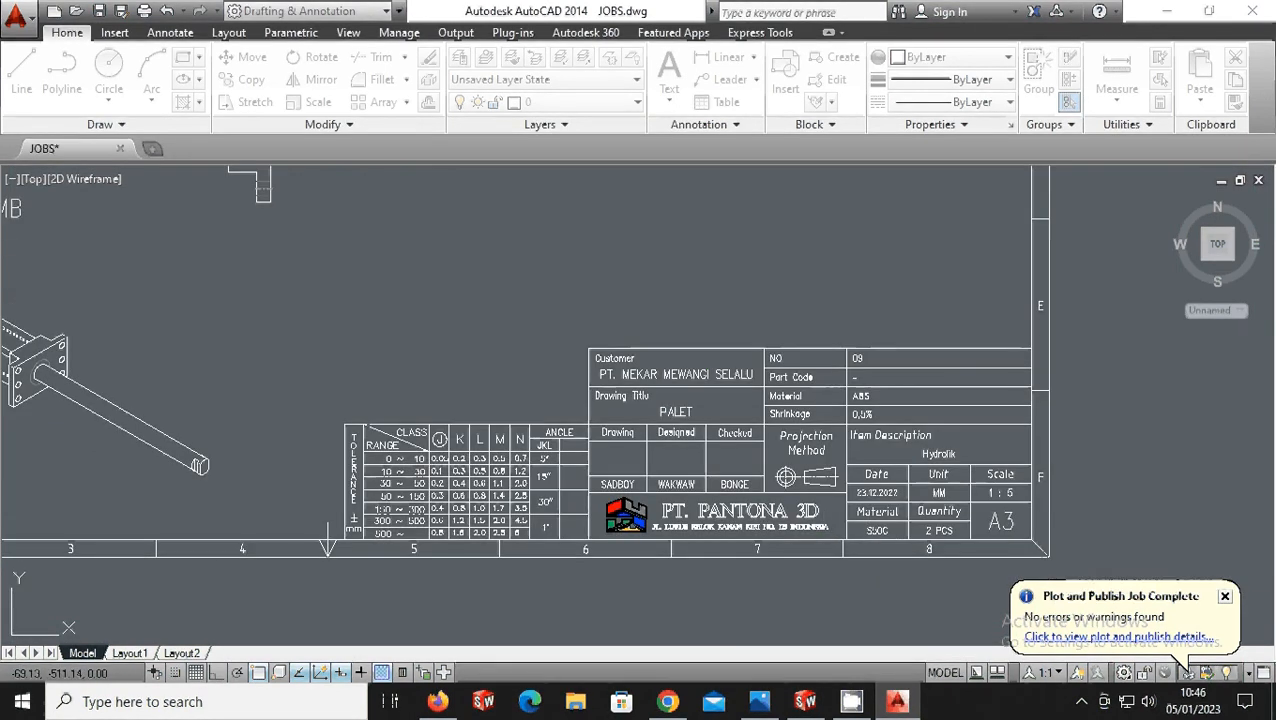
{"action": "scroll", "coordinate": [750, 450], "scroll_direction": "down", "scroll_amount": 6}
{"action": "scroll", "coordinate": [479, 216], "scroll_direction": "up", "scroll_amount": 2}
{"action": "left_click", "coordinate": [466, 232]}
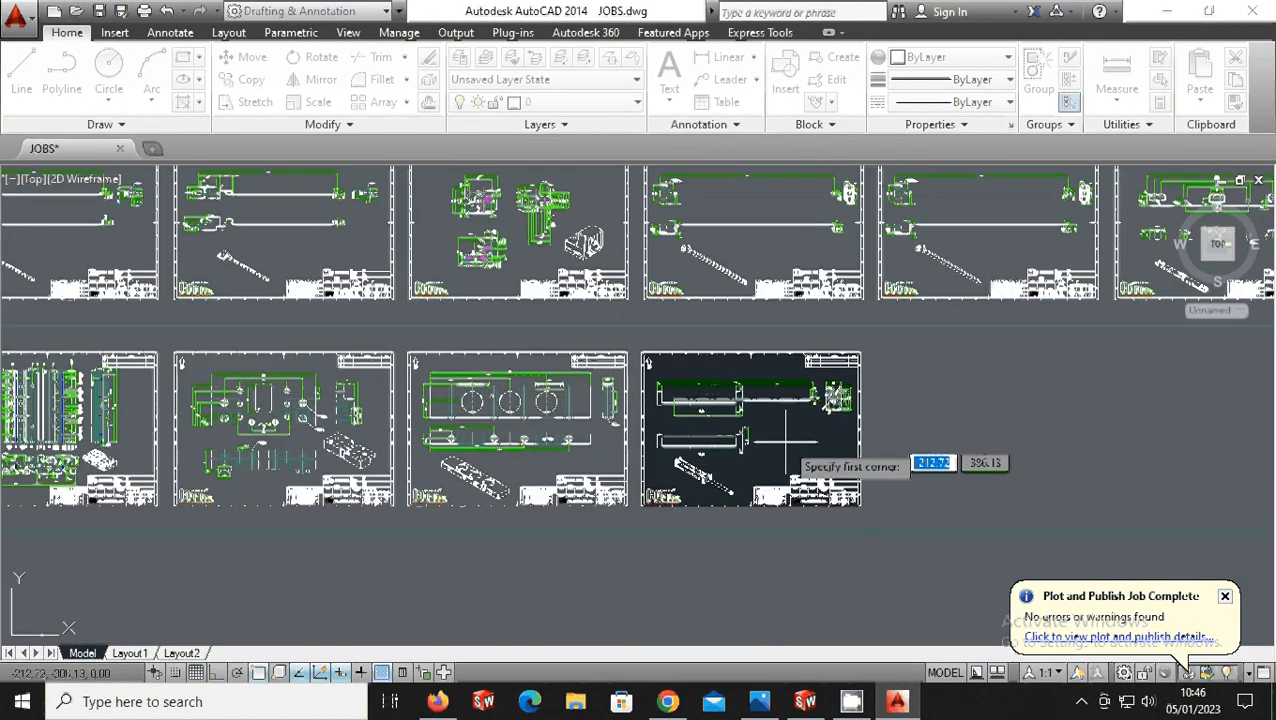
{"action": "scroll", "coordinate": [855, 498], "scroll_direction": "up", "scroll_amount": 6}
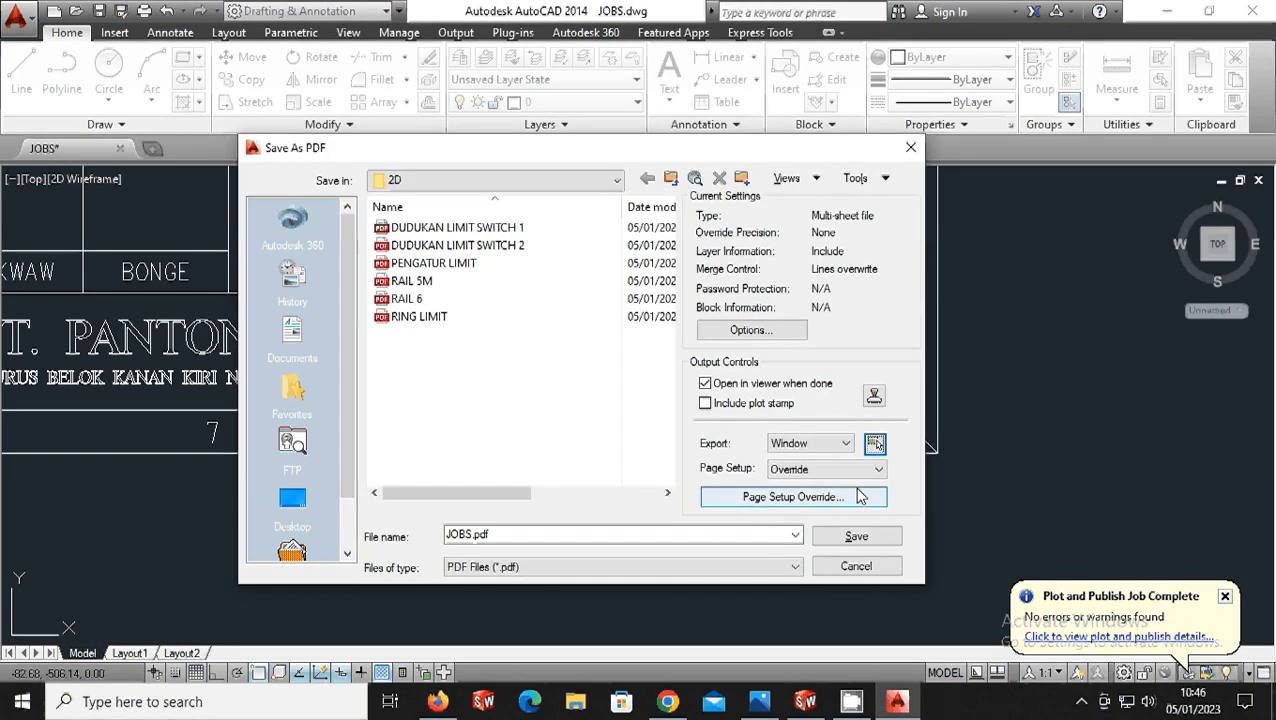
- Override the export's page setup with ISO full bleed A3 (420.00 x 297.00 MM) paper in landscape orientation
{"action": "left_click", "coordinate": [857, 469]}
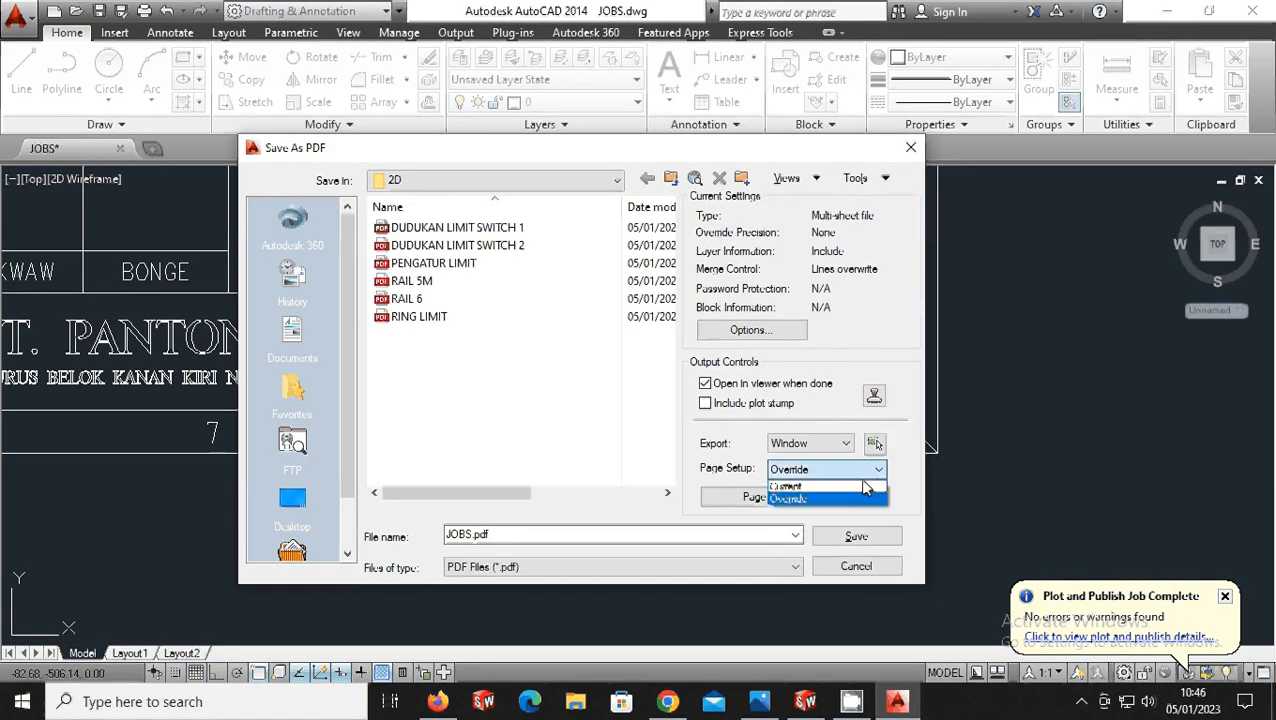
{"action": "left_click", "coordinate": [857, 499]}
{"action": "left_click", "coordinate": [855, 497]}
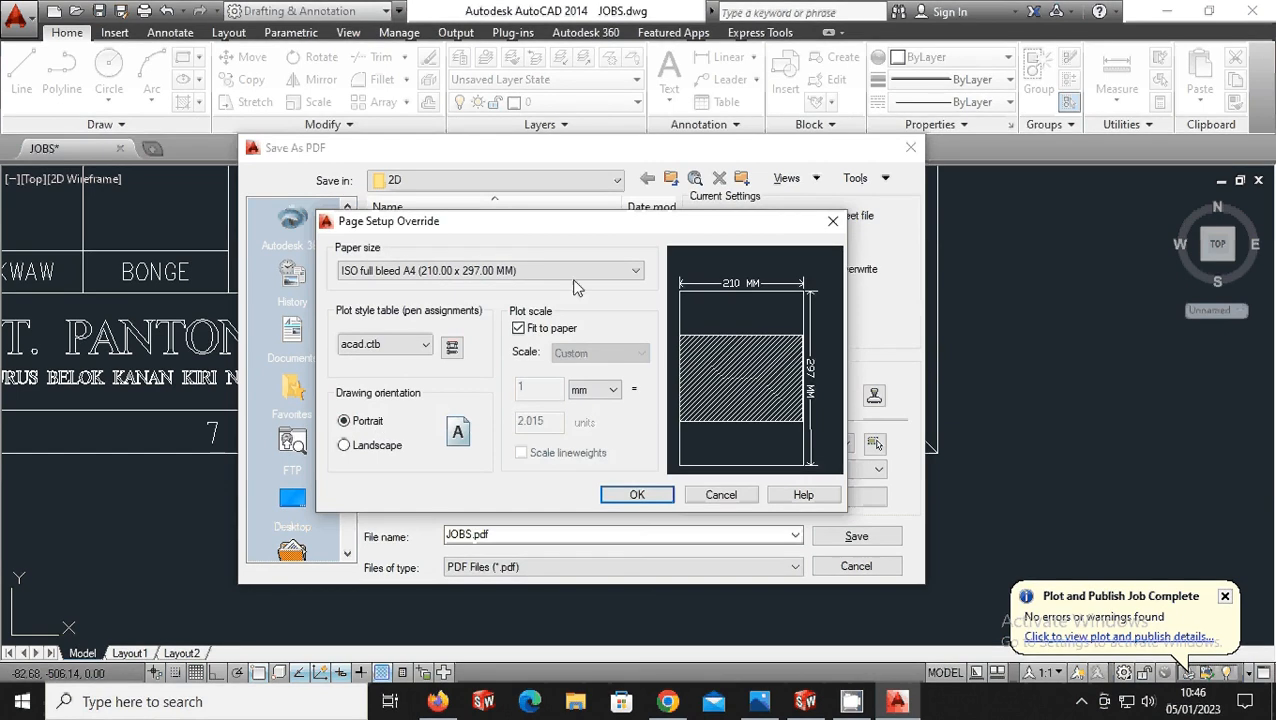
{"action": "left_click", "coordinate": [588, 272]}
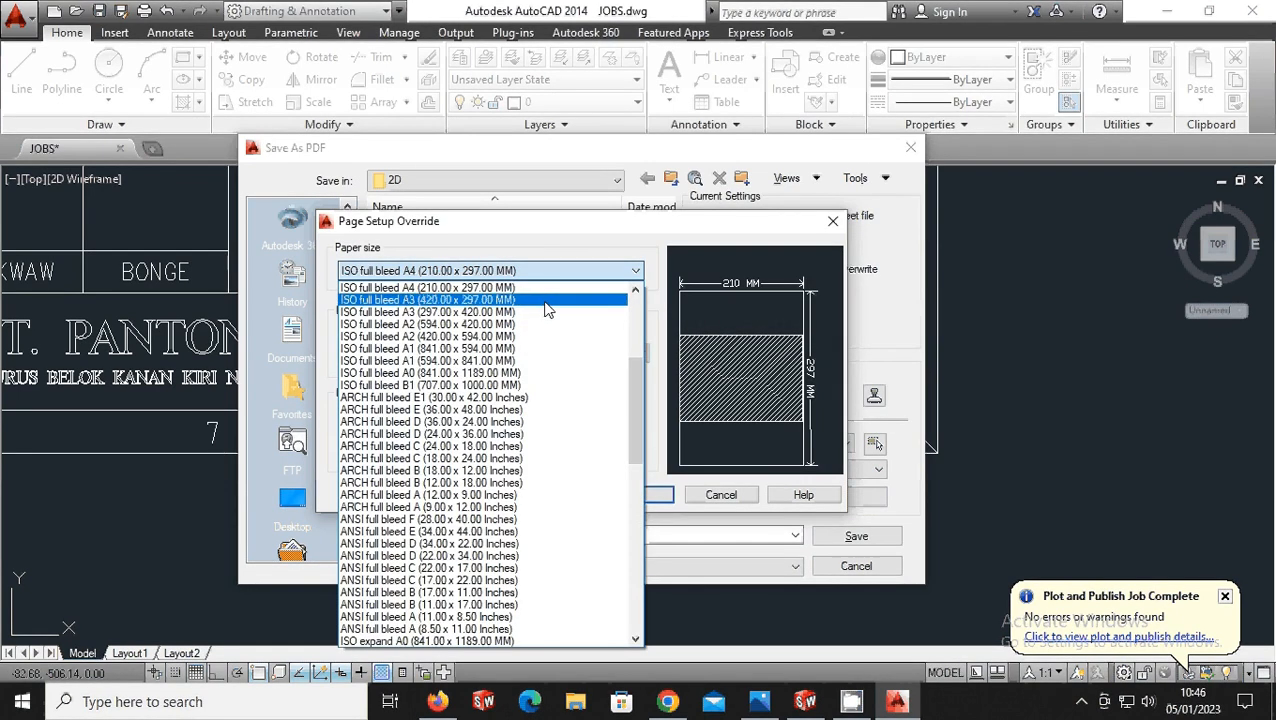
{"action": "left_click", "coordinate": [545, 300]}
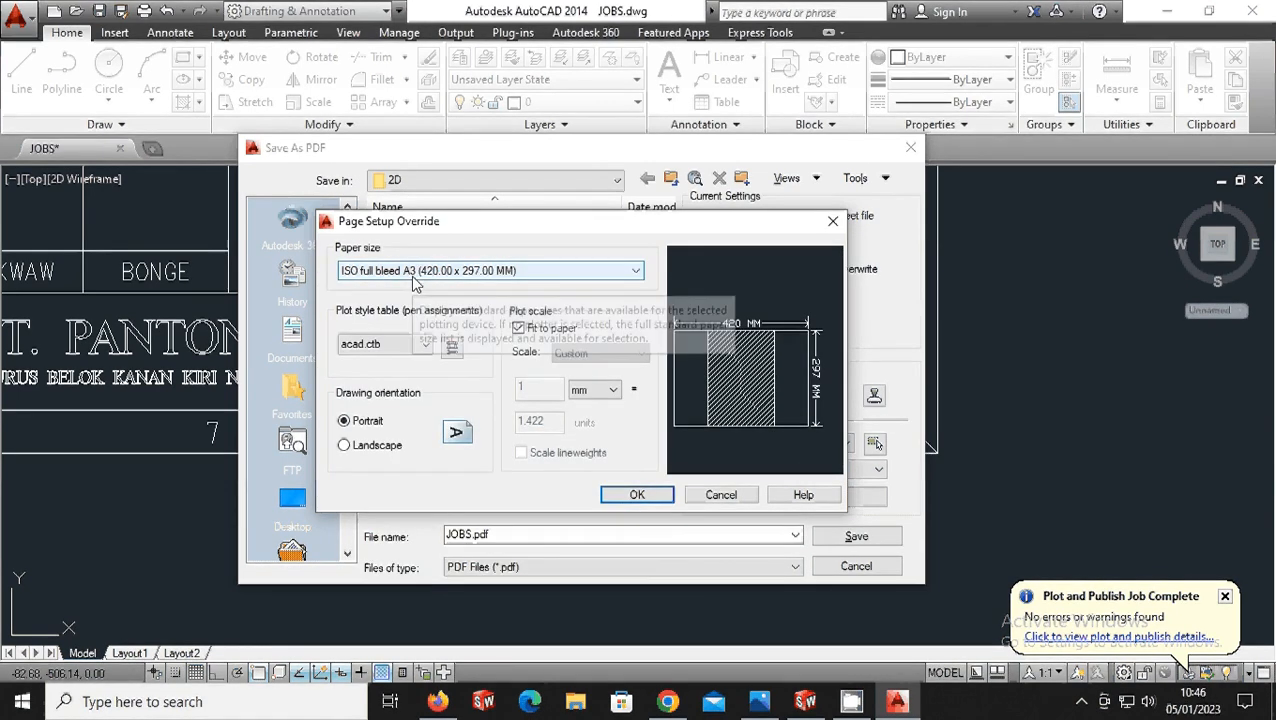
{"action": "left_click", "coordinate": [637, 494]}
{"action": "left_click", "coordinate": [850, 497]}
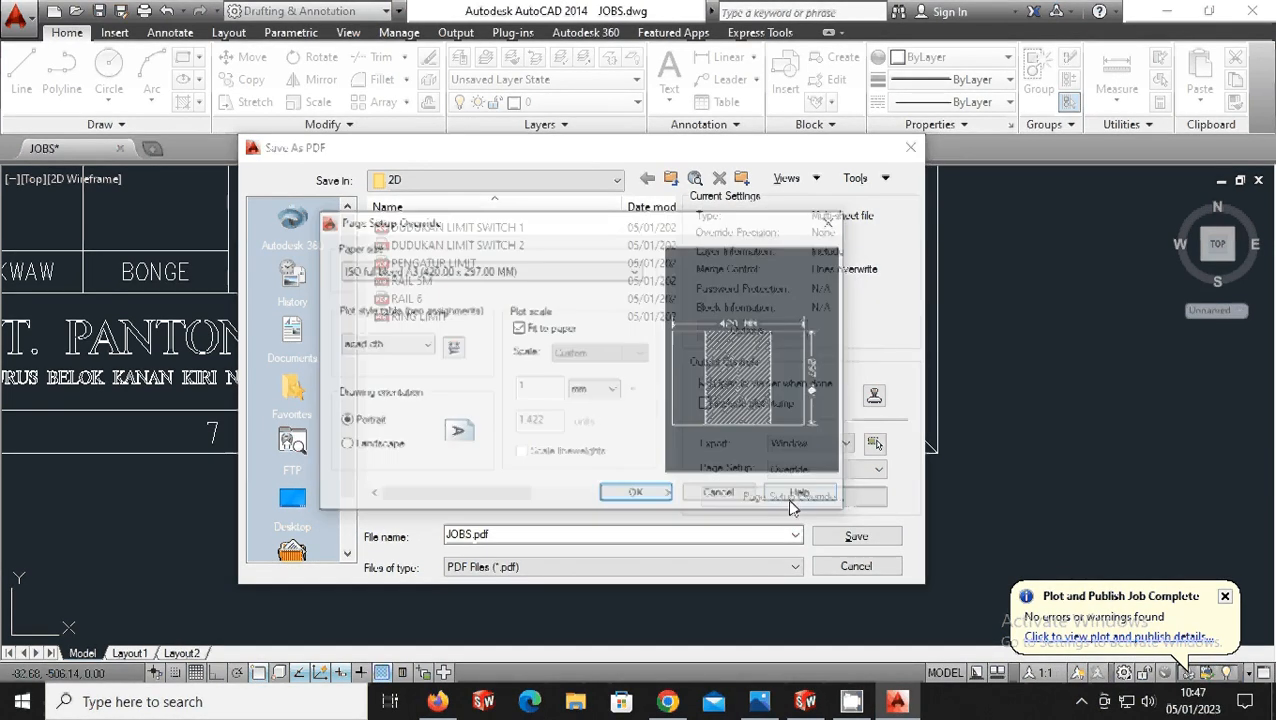
{"action": "left_click", "coordinate": [345, 447]}
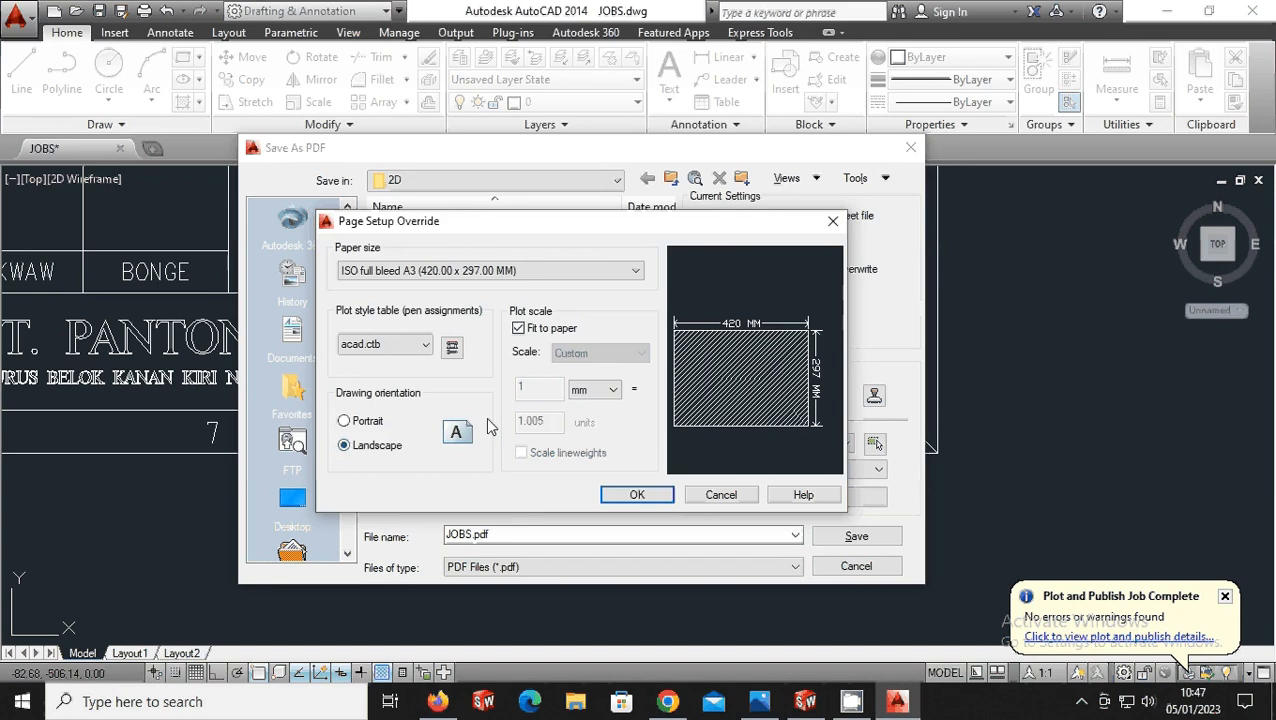
{"action": "left_click", "coordinate": [635, 494]}
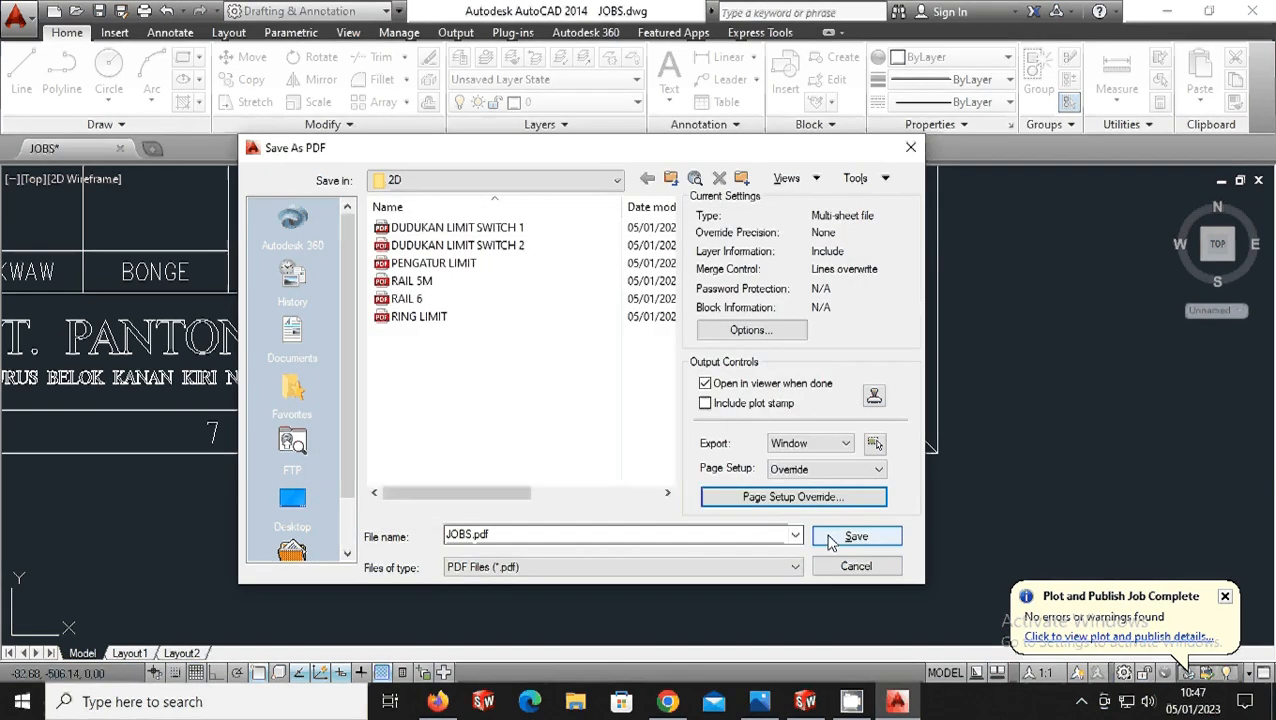
- Save the hydraulic cylinder sheet's PDF as HYDROLIK in the 2D folder, then check the exported file and close it
{"action": "left_click", "coordinate": [608, 534]}
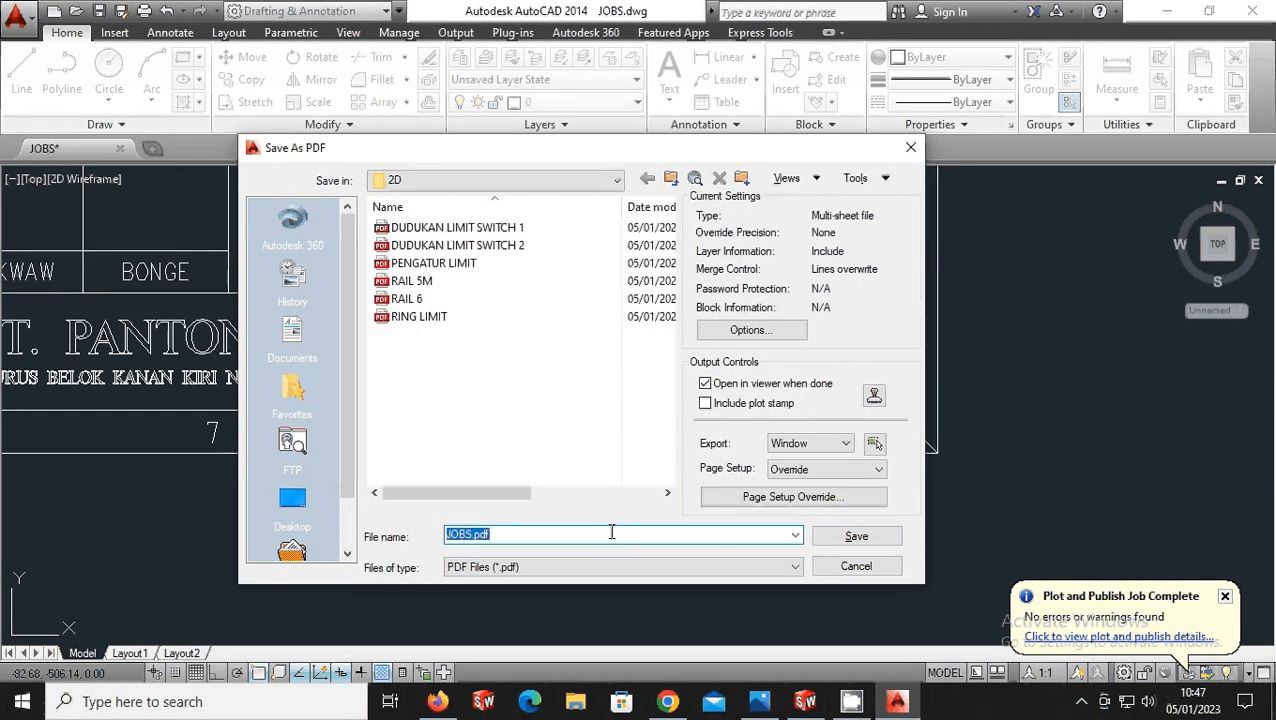
{"action": "type", "text": "HYDROLIK"}
{"action": "left_click", "coordinate": [856, 536]}
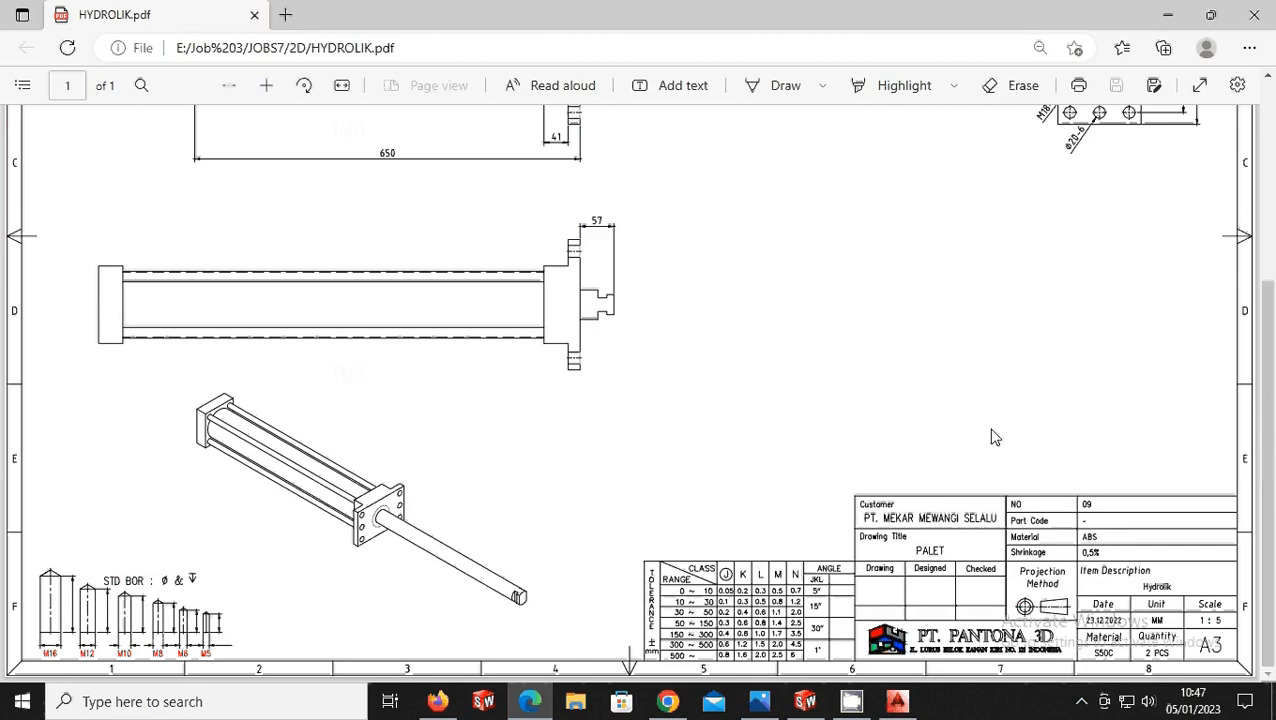
{"action": "scroll", "coordinate": [995, 443], "scroll_direction": "up", "scroll_amount": 3}
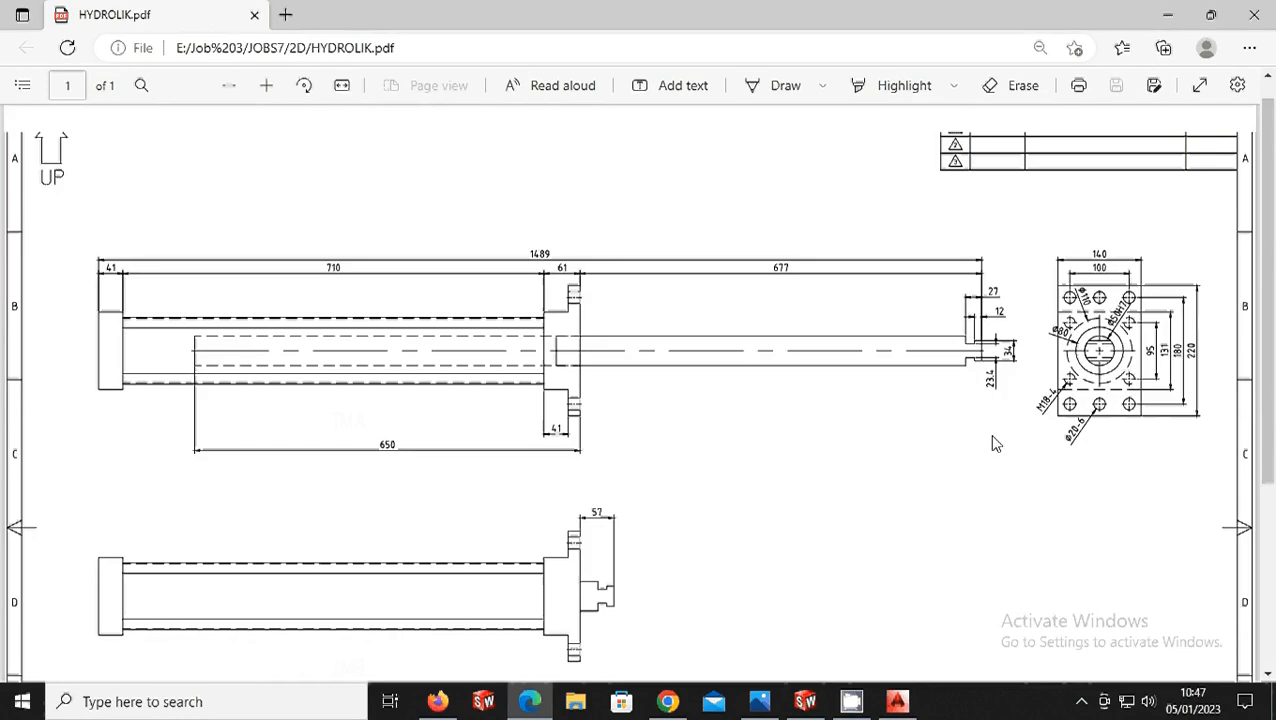
{"action": "left_click", "coordinate": [1266, 22]}
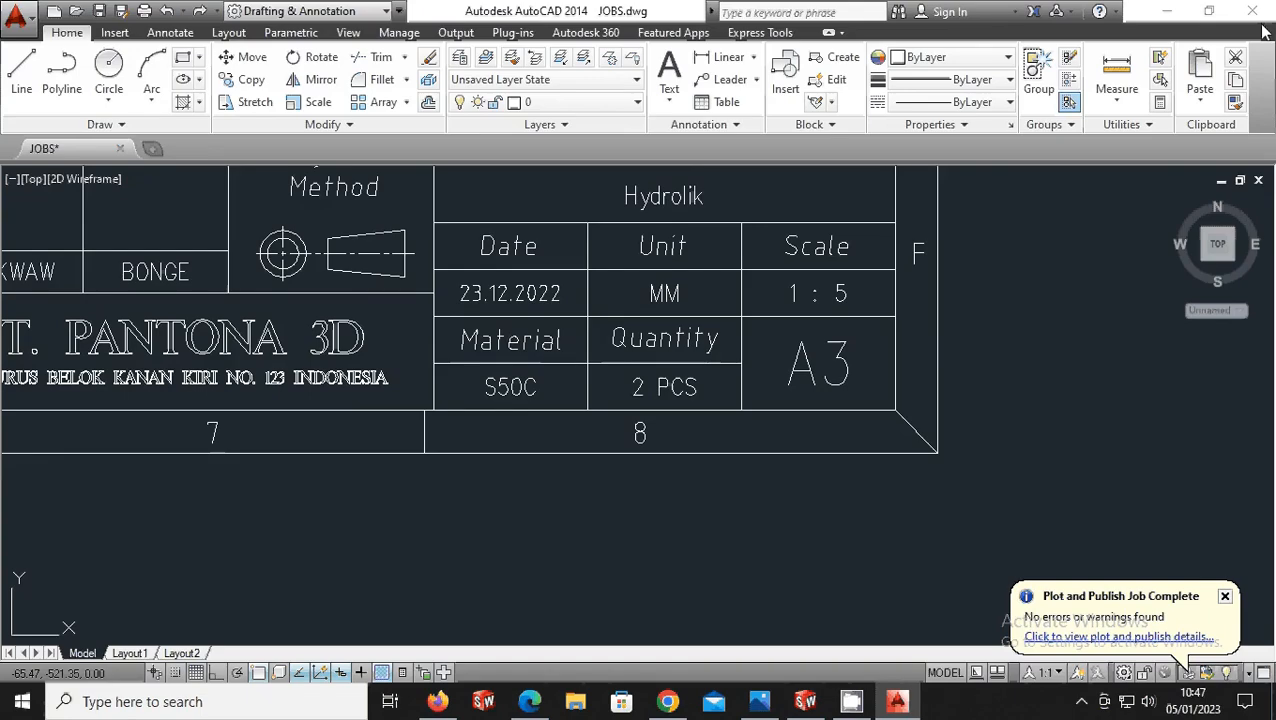
- Start a PDF export with its window around the border of the plate sheet with three large holes, beside the hydraulic cylinder sheet
{"action": "scroll", "coordinate": [1085, 395], "scroll_direction": "down", "scroll_amount": 5}
{"action": "scroll", "coordinate": [905, 445], "scroll_direction": "down", "scroll_amount": 2}
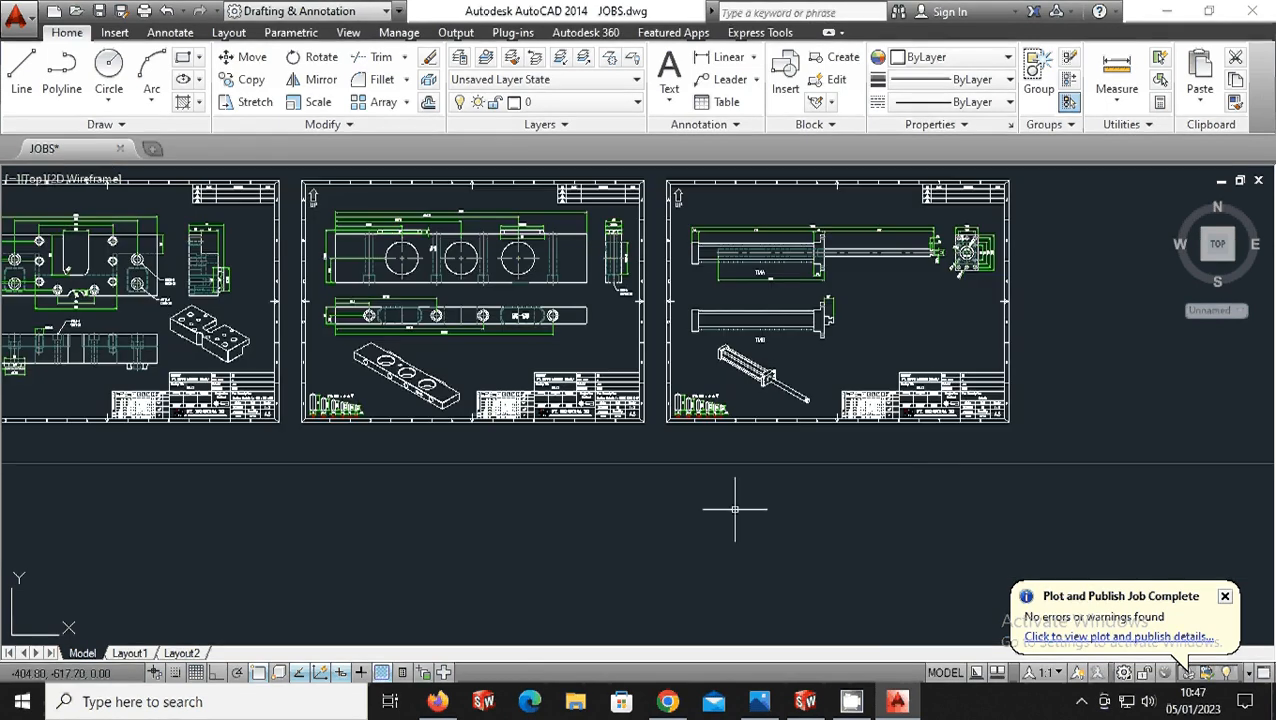
{"action": "left_click", "coordinate": [16, 14]}
{"action": "mouse_move", "coordinate": [66, 290]}
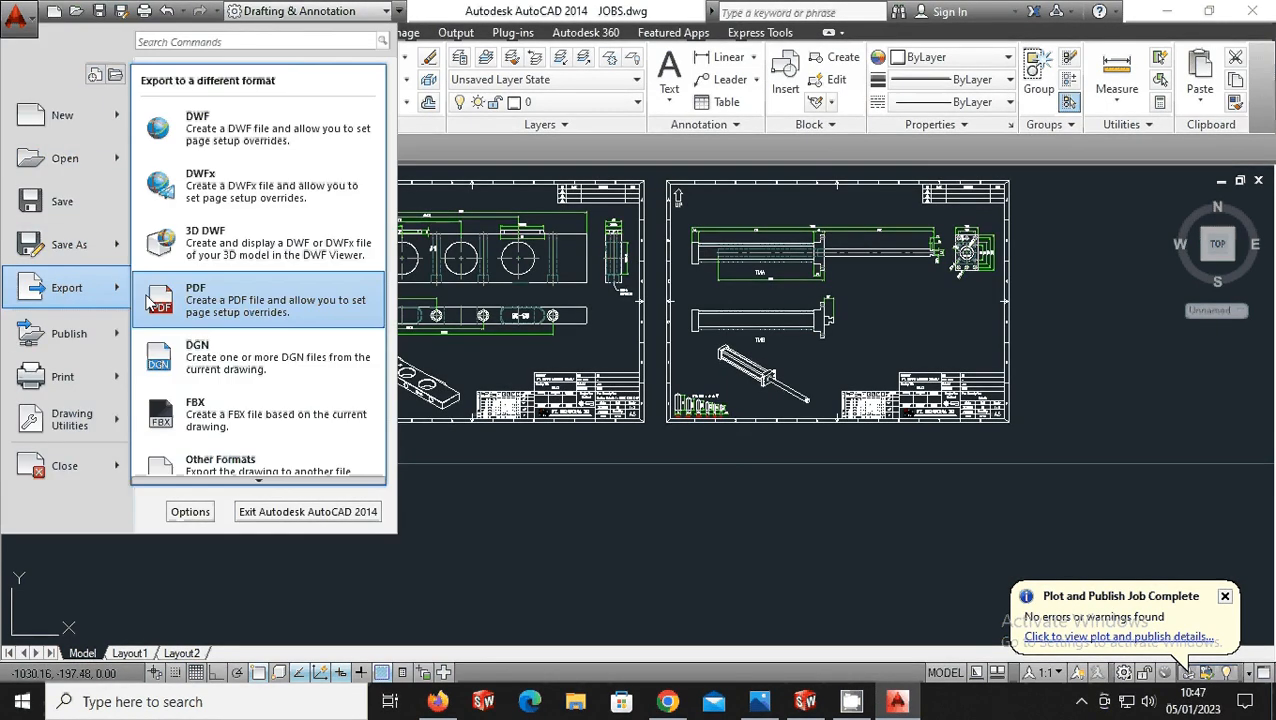
{"action": "left_click", "coordinate": [190, 213]}
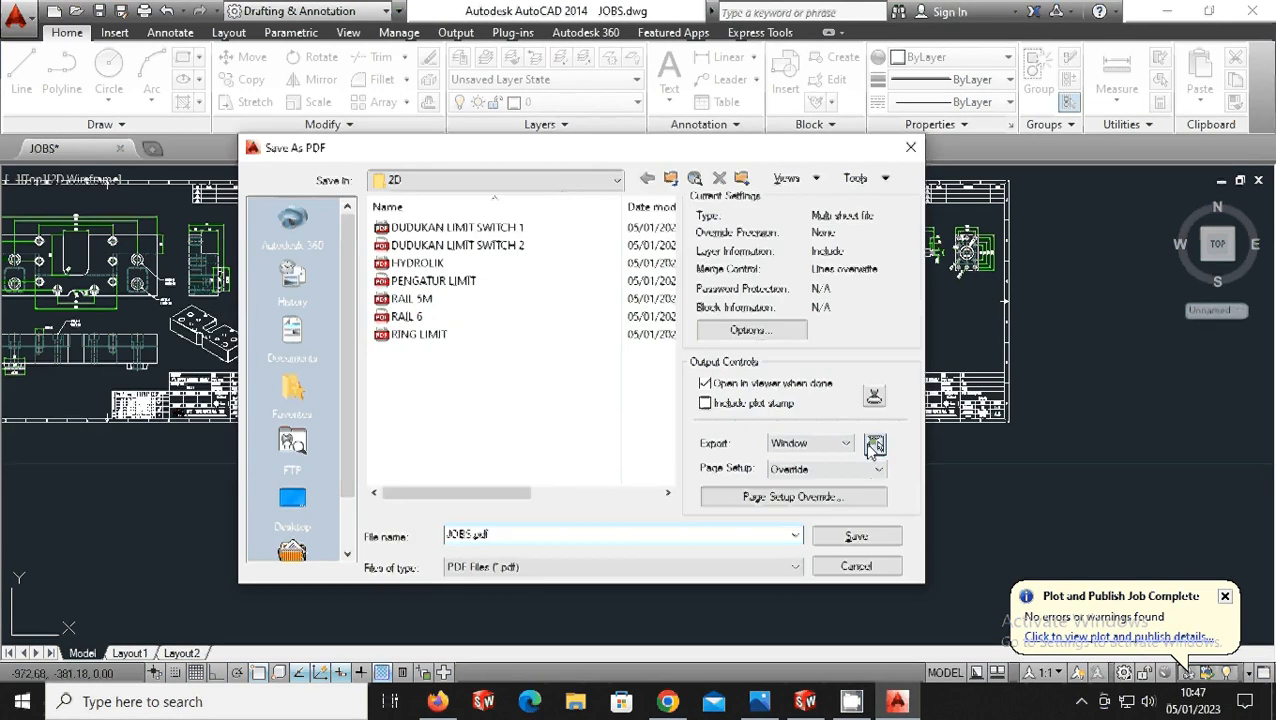
{"action": "left_click", "coordinate": [874, 443]}
{"action": "scroll", "coordinate": [643, 425], "scroll_direction": "up", "scroll_amount": 2}
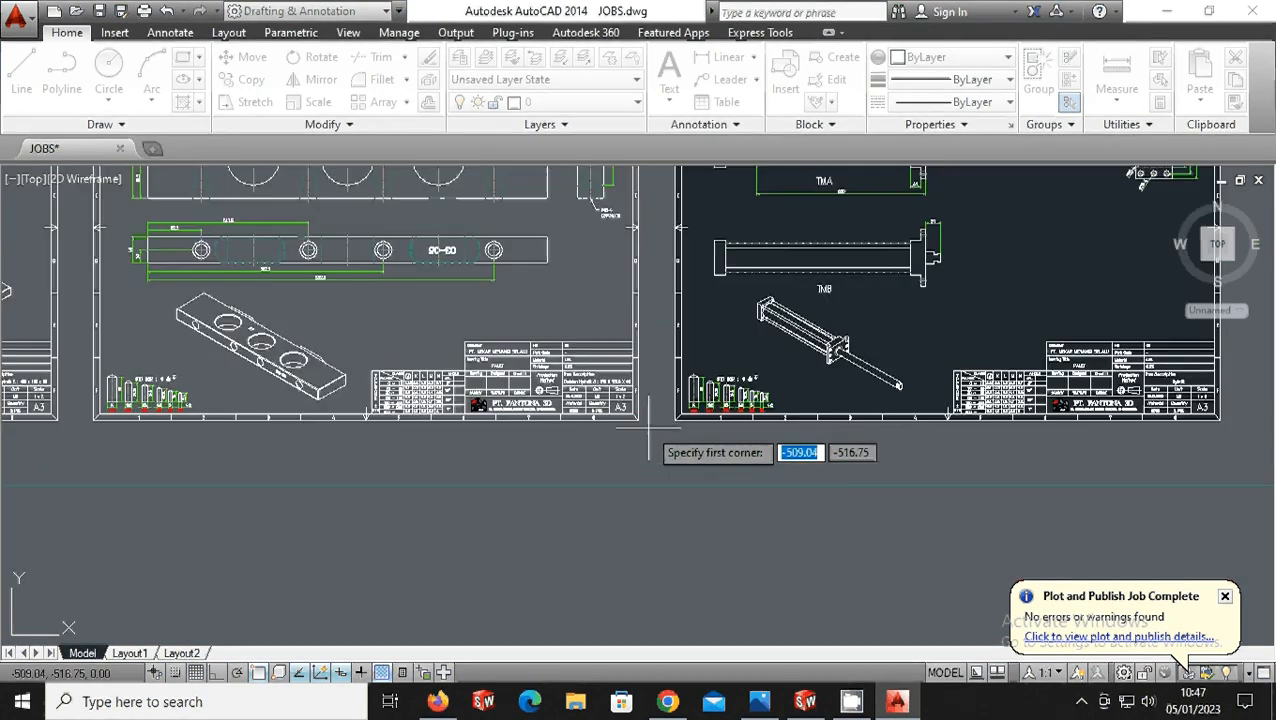
{"action": "left_click", "coordinate": [638, 421]}
{"action": "scroll", "coordinate": [645, 438], "scroll_direction": "down", "scroll_amount": 4}
{"action": "scroll", "coordinate": [430, 295], "scroll_direction": "up", "scroll_amount": 2}
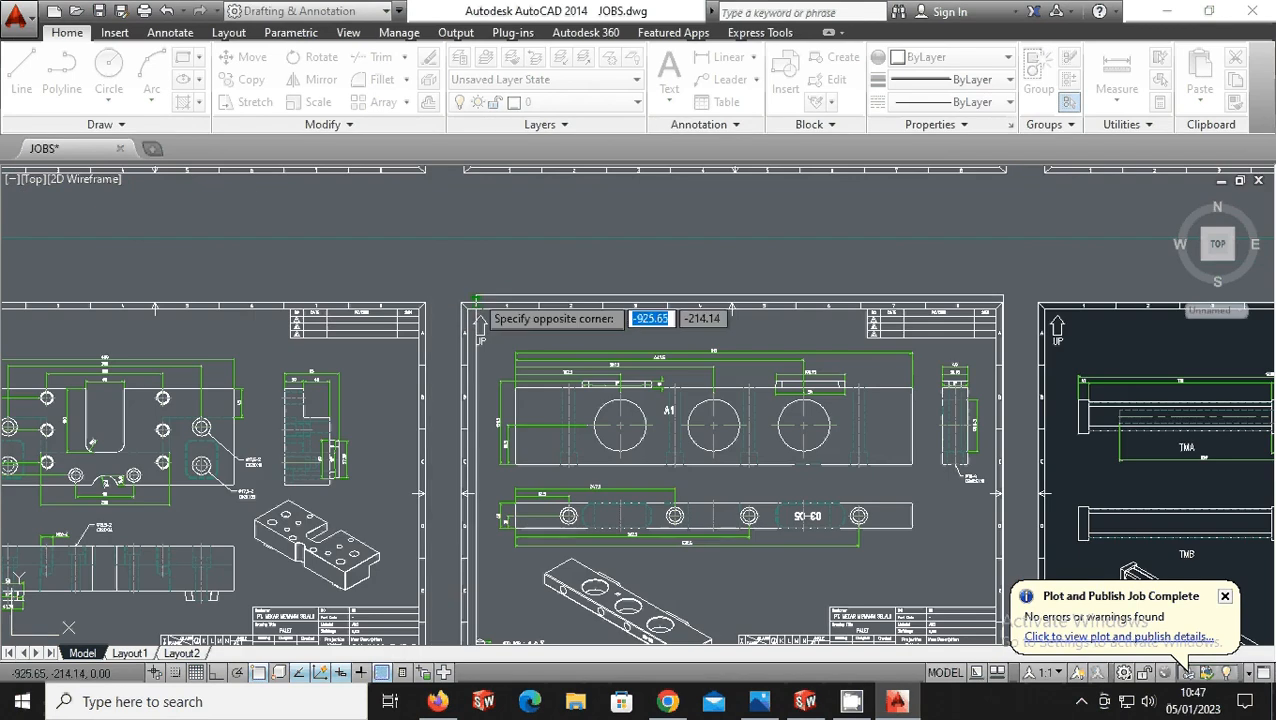
{"action": "left_click", "coordinate": [462, 300]}
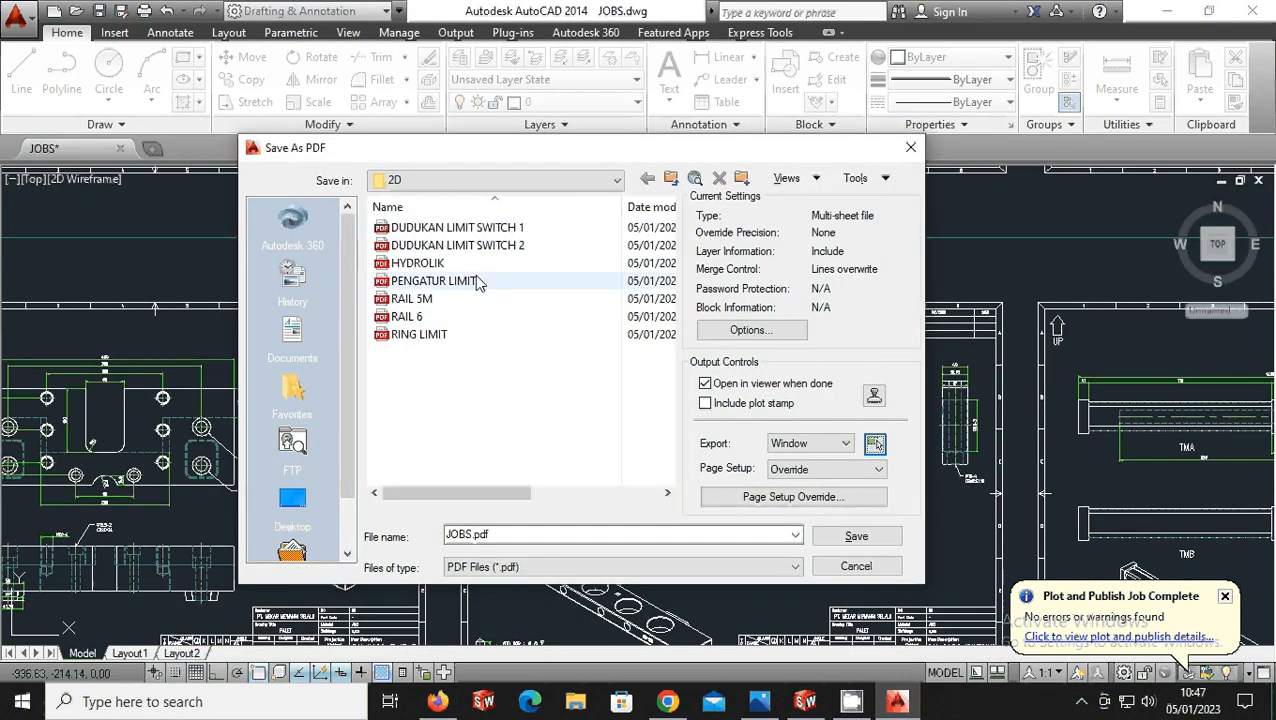
- Save the three-hole plate sheet's PDF as DUDUKAN HYDROLIK 3 in the 2D folder, then check the exported file and close it
{"action": "left_click", "coordinate": [511, 537]}
{"action": "type", "text": "DUDUKAN HYDROLIK 3"}
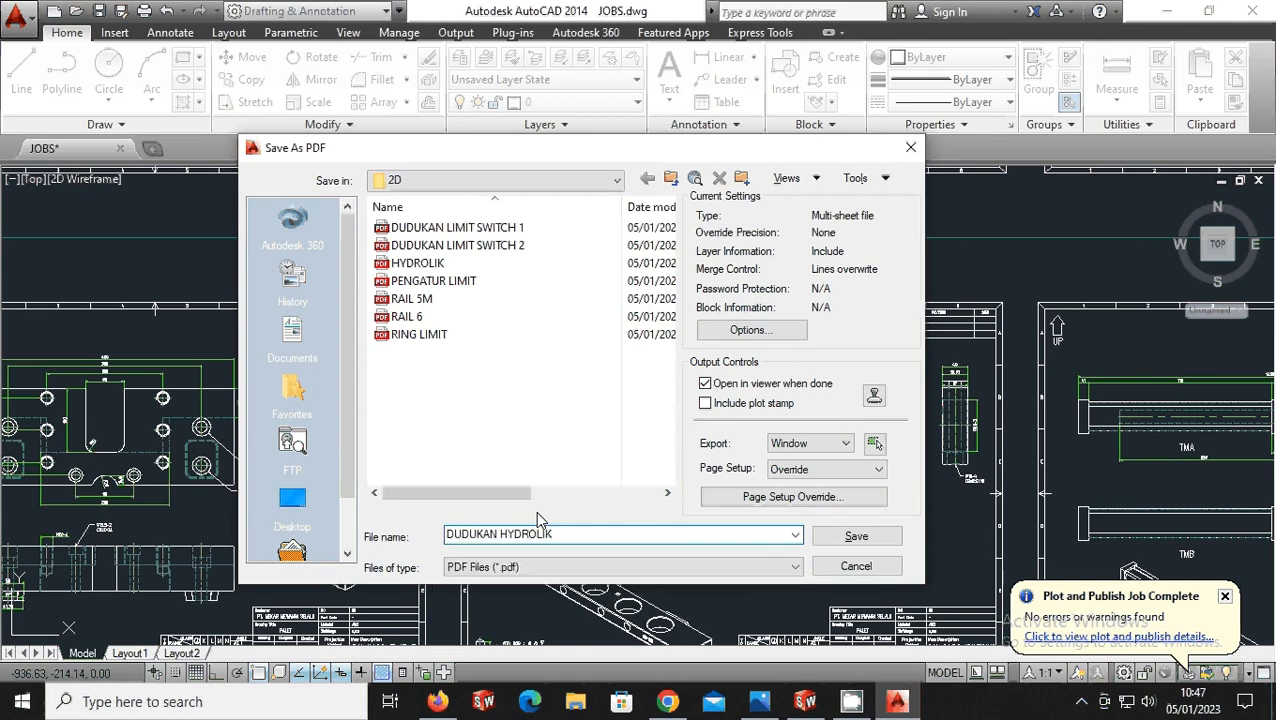
{"action": "left_click", "coordinate": [855, 537]}
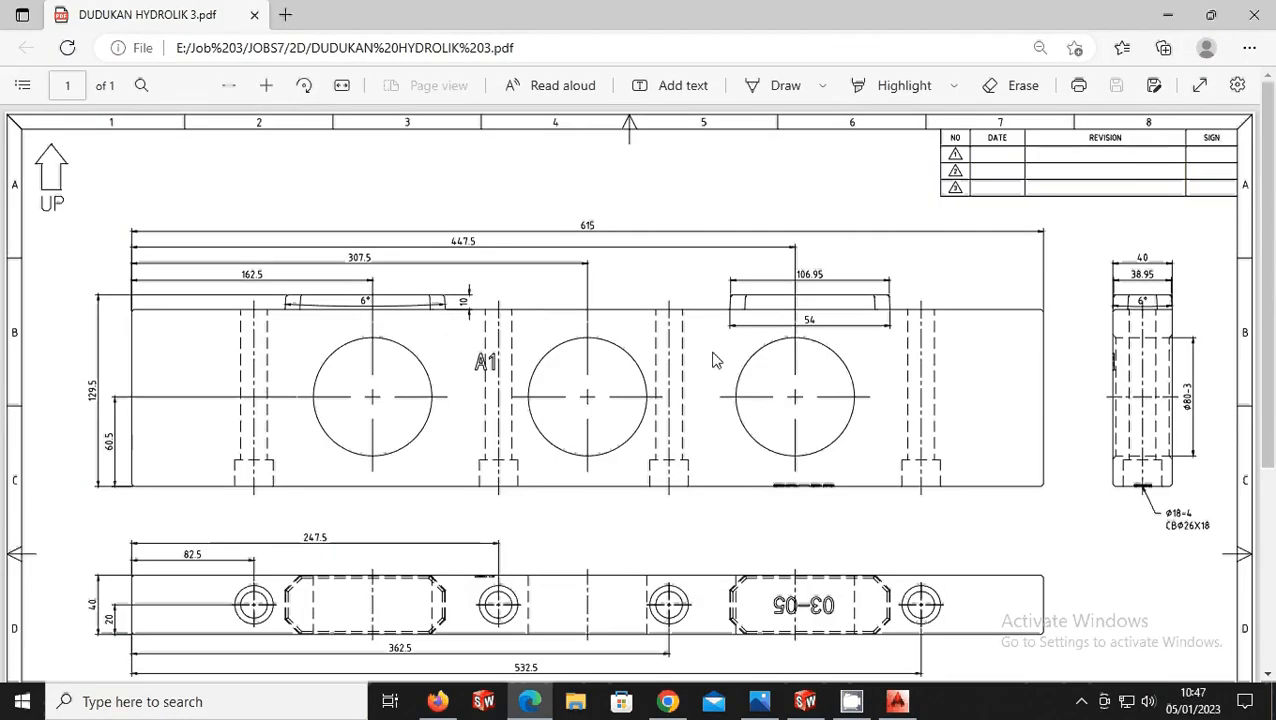
{"action": "scroll", "coordinate": [713, 360], "scroll_direction": "down", "scroll_amount": 3}
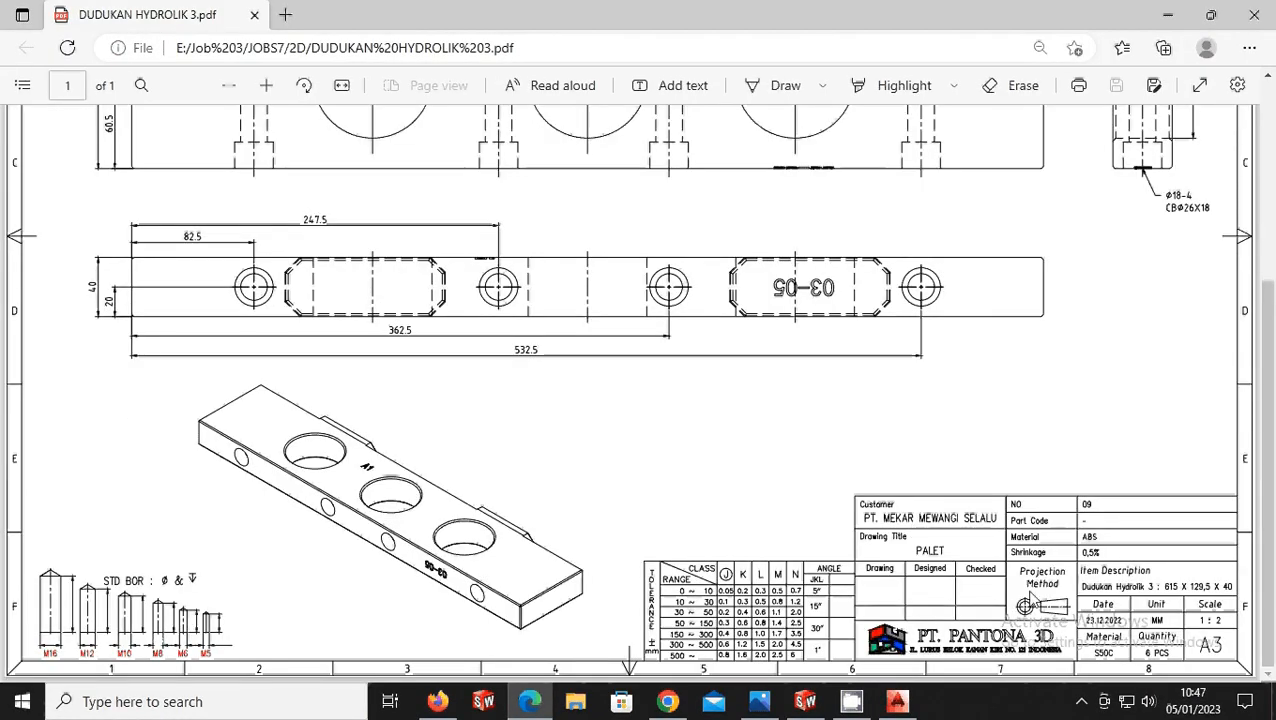
{"action": "left_click", "coordinate": [1254, 15]}
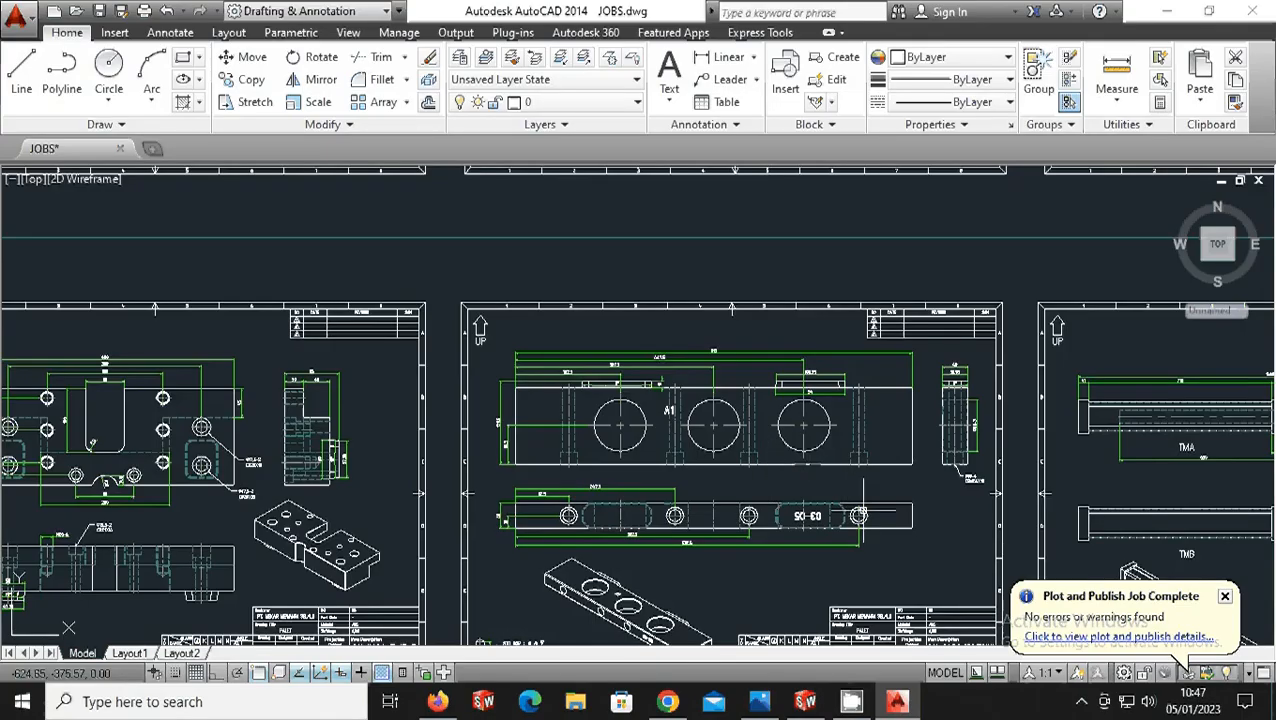
- Start a PDF export with its window around the border of the slotted block sheet, second in the CAVITY row
{"action": "scroll", "coordinate": [873, 505], "scroll_direction": "down", "scroll_amount": 2}
{"action": "left_click", "coordinate": [16, 22]}
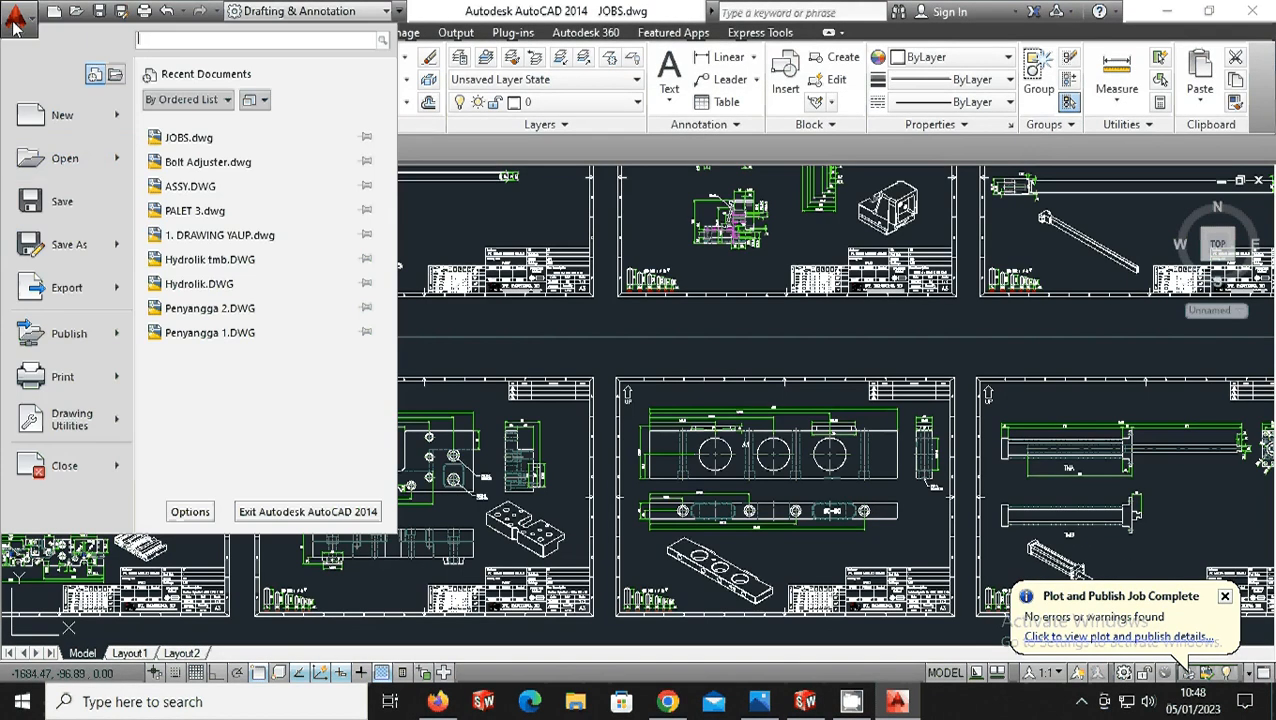
{"action": "mouse_move", "coordinate": [90, 288]}
{"action": "left_click", "coordinate": [203, 313]}
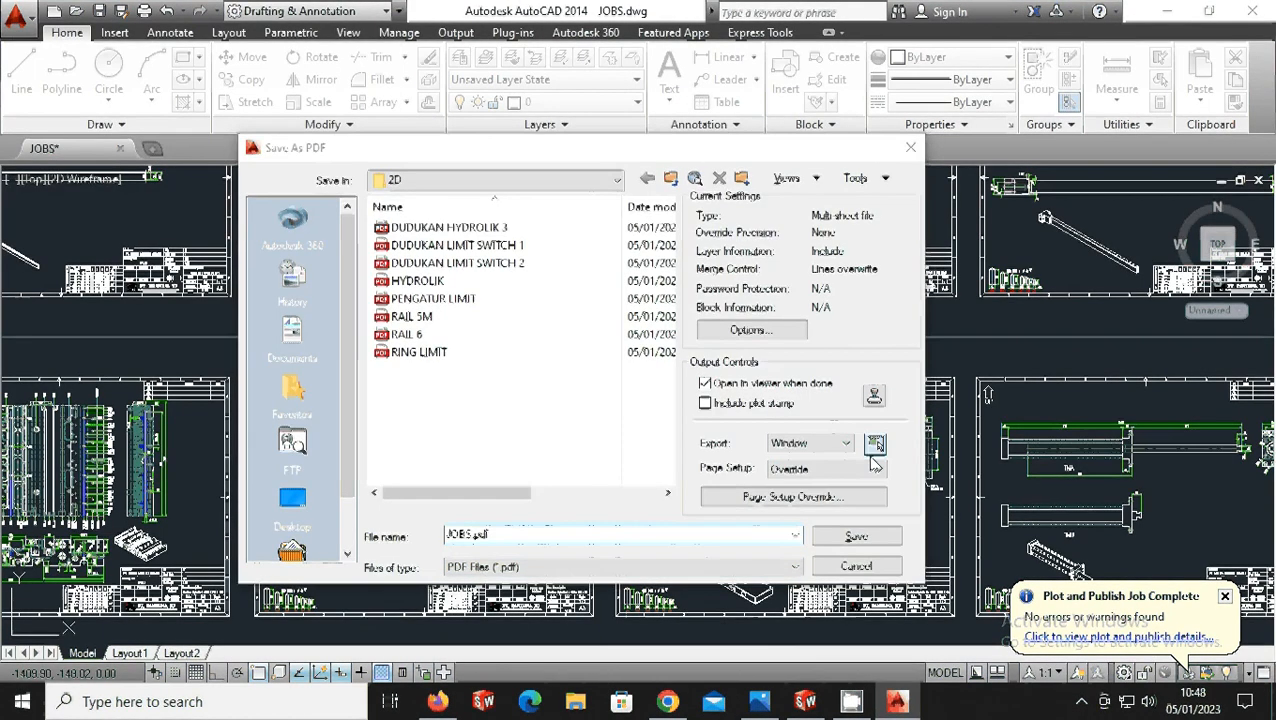
{"action": "left_click", "coordinate": [874, 443]}
{"action": "scroll", "coordinate": [606, 600], "scroll_direction": "up", "scroll_amount": 5}
{"action": "scroll", "coordinate": [609, 620], "scroll_direction": "down", "scroll_amount": 4}
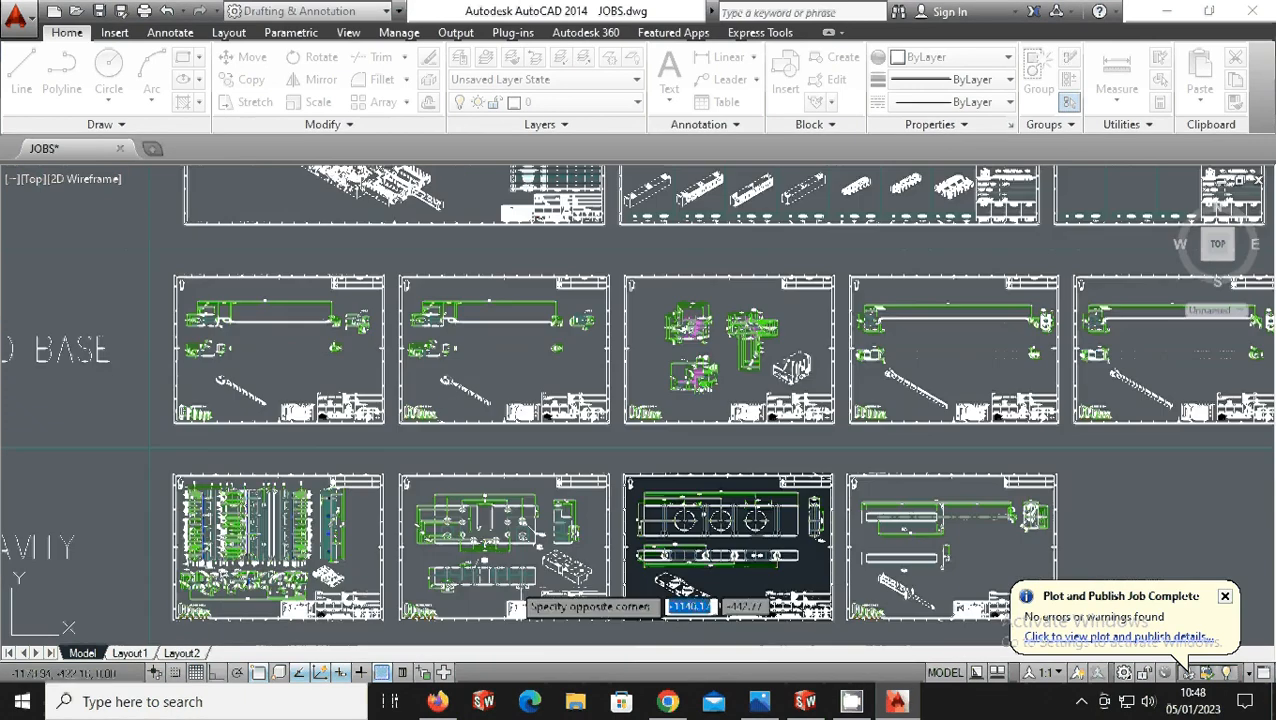
{"action": "scroll", "coordinate": [400, 520], "scroll_direction": "up", "scroll_amount": 2}
{"action": "left_click", "coordinate": [420, 452]}
{"action": "left_click", "coordinate": [420, 451]}
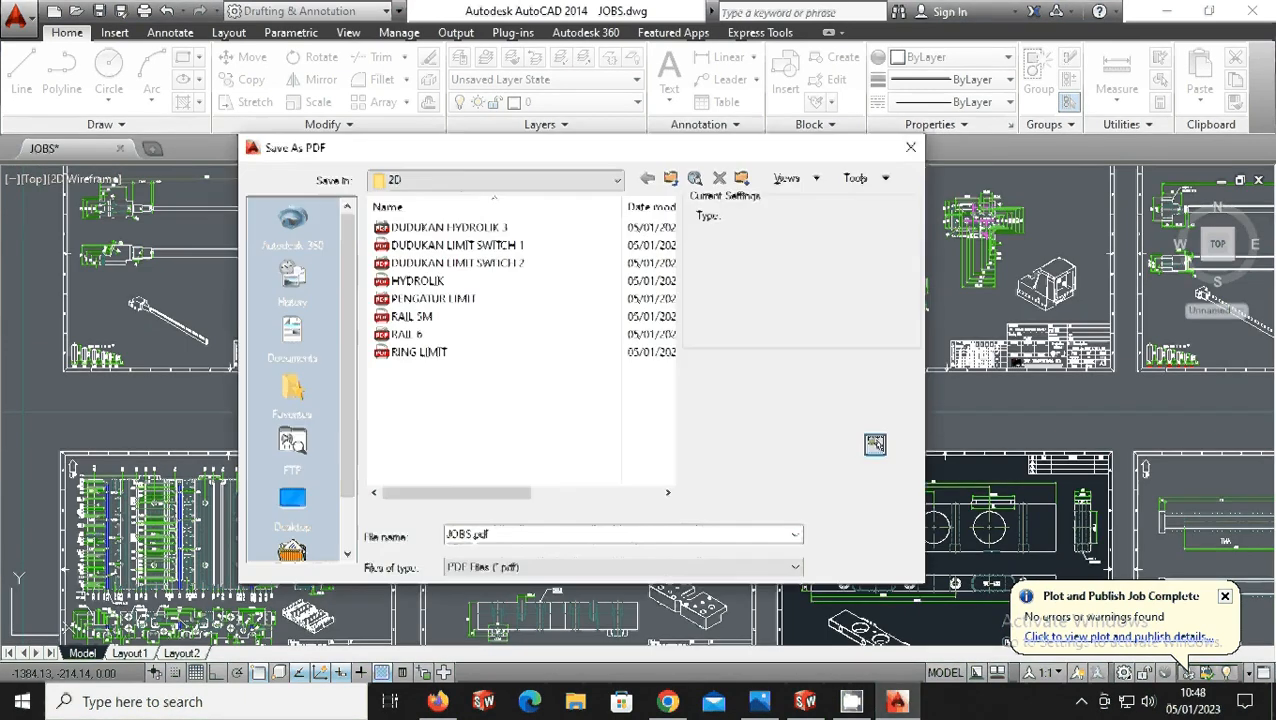
- Save the slotted block sheet's PDF as DUDUKAN HYDROLIK 2, based on the DUDUKAN HYDROLIK 3 file name, then check the exported file and close it
{"action": "left_click", "coordinate": [456, 228]}
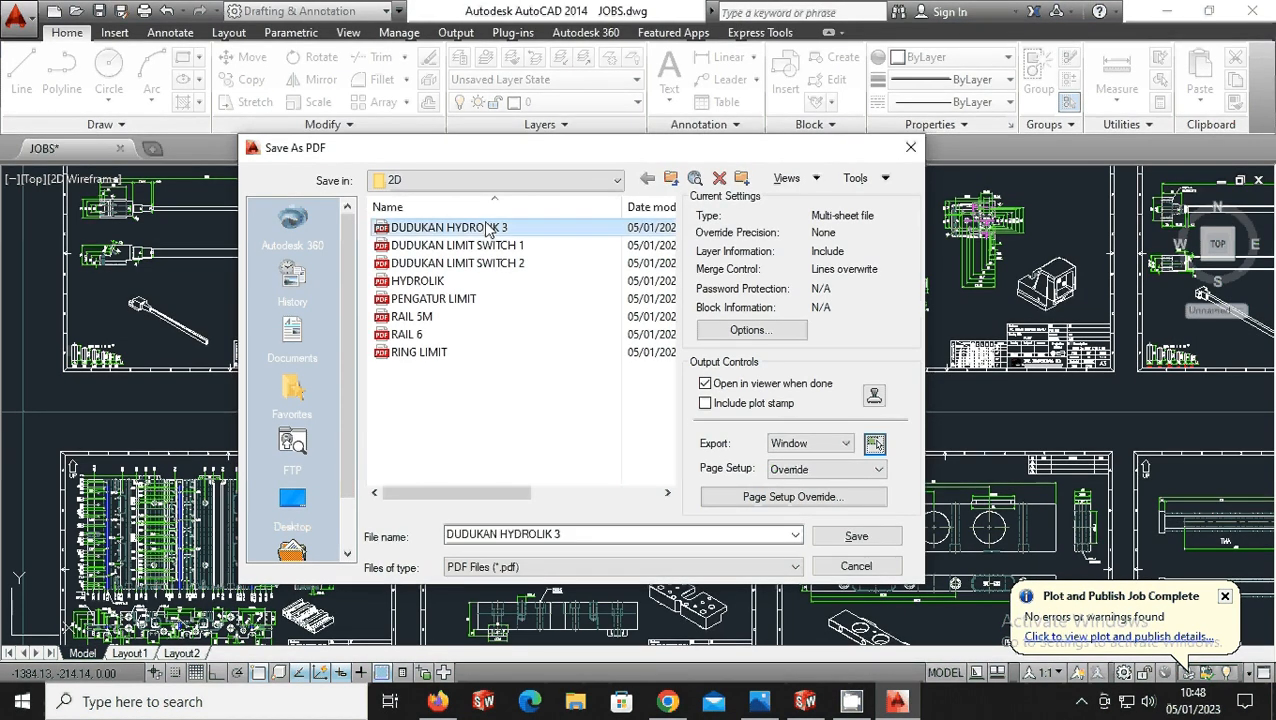
{"action": "left_click", "coordinate": [856, 536]}
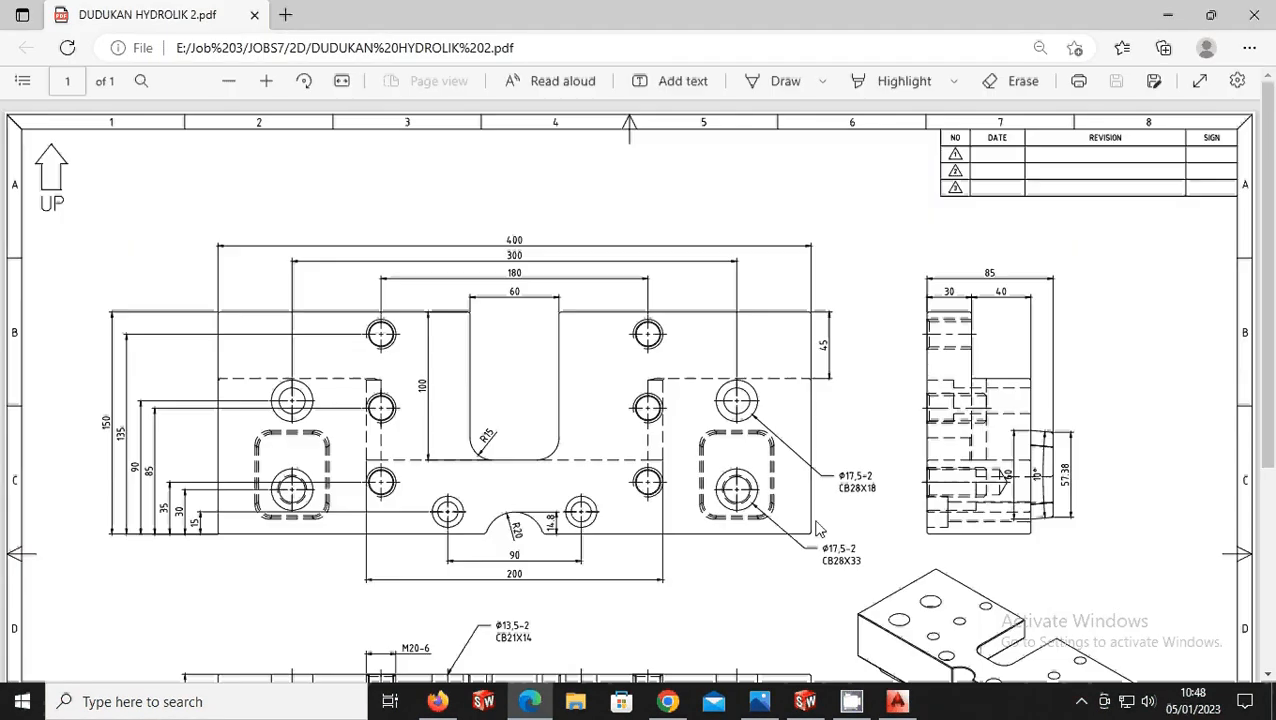
{"action": "scroll", "coordinate": [860, 510], "scroll_direction": "down", "scroll_amount": 3}
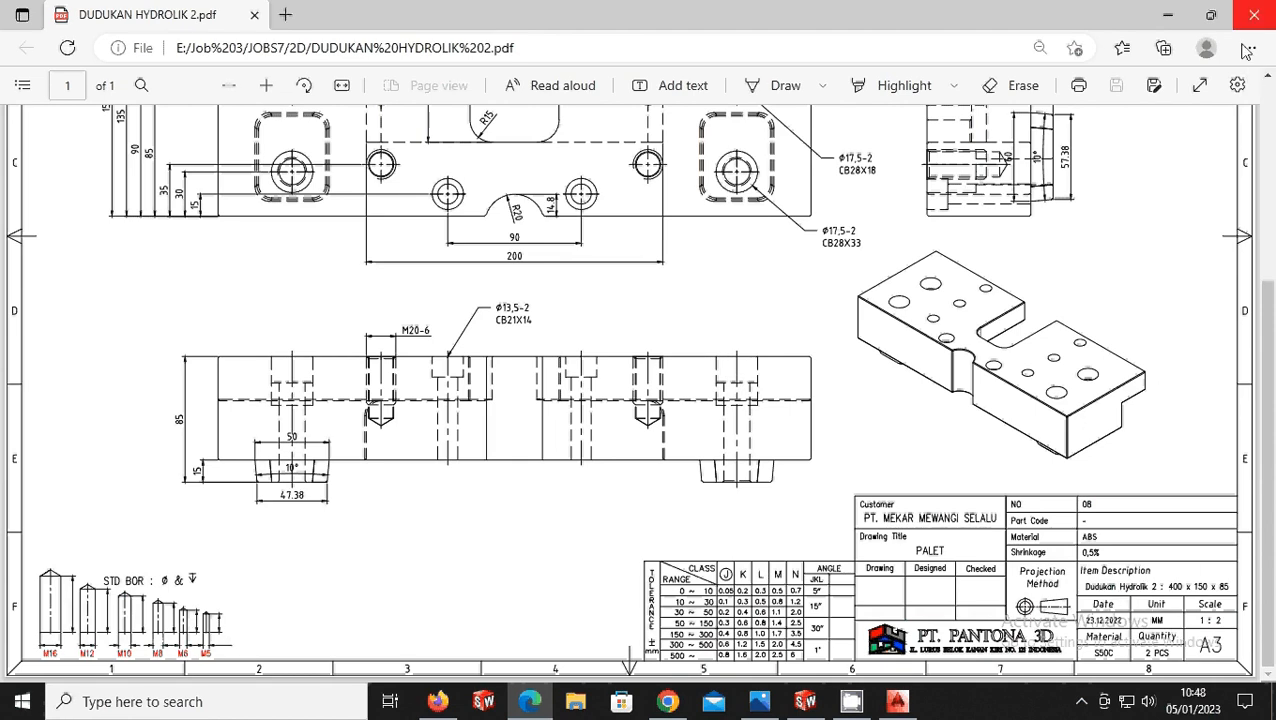
{"action": "left_click", "coordinate": [1255, 16]}
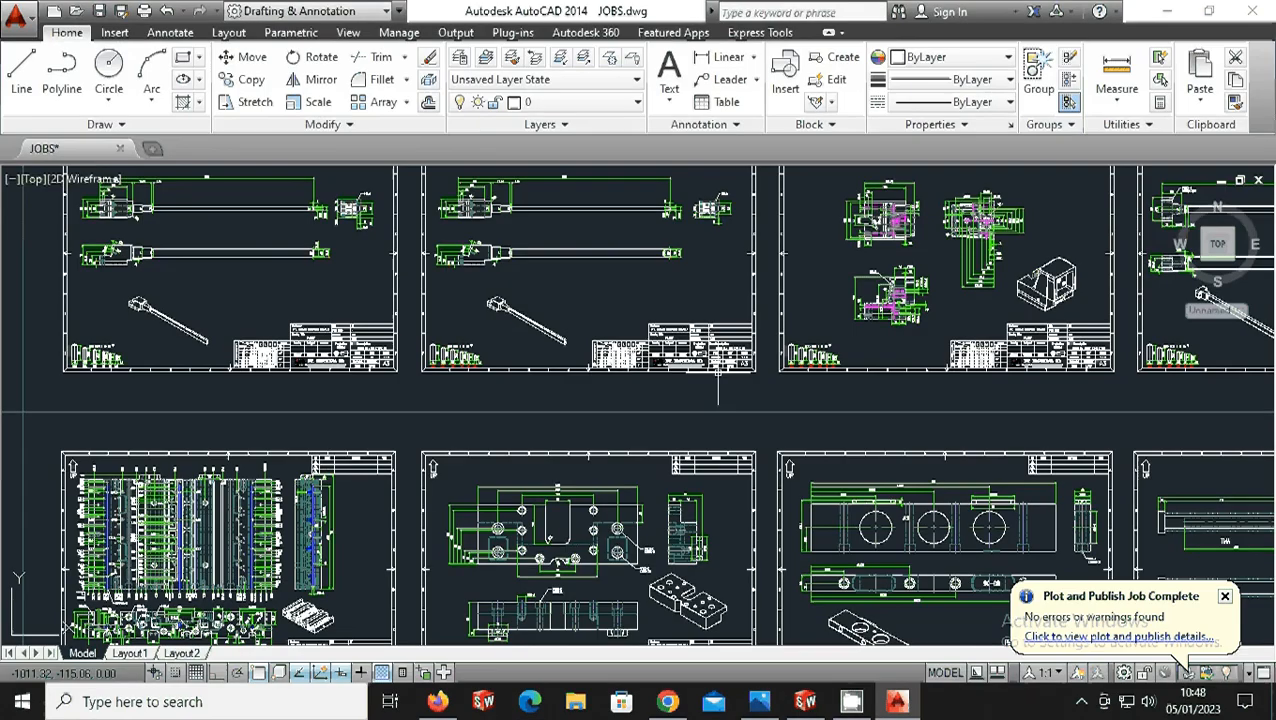
- Start a PDF export with its window around the border of the first sheet in the CAVITY row
{"action": "left_click", "coordinate": [17, 18]}
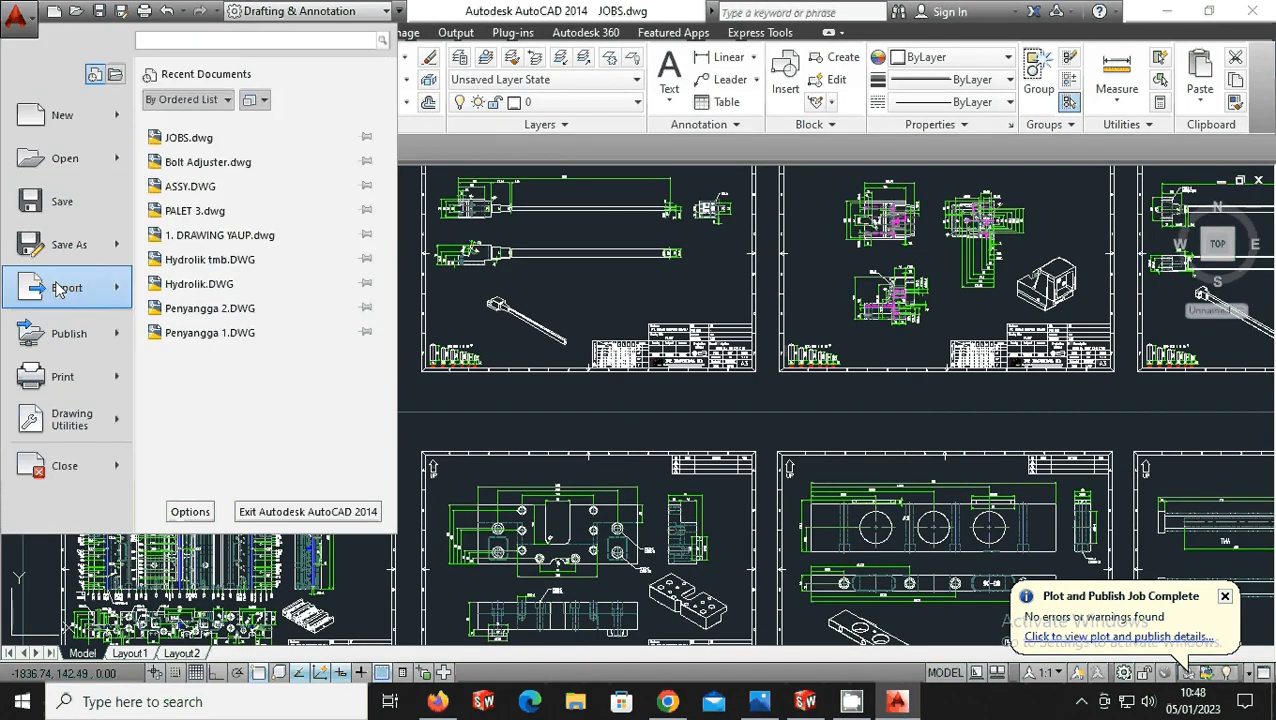
{"action": "mouse_move", "coordinate": [63, 286]}
{"action": "left_click", "coordinate": [222, 300]}
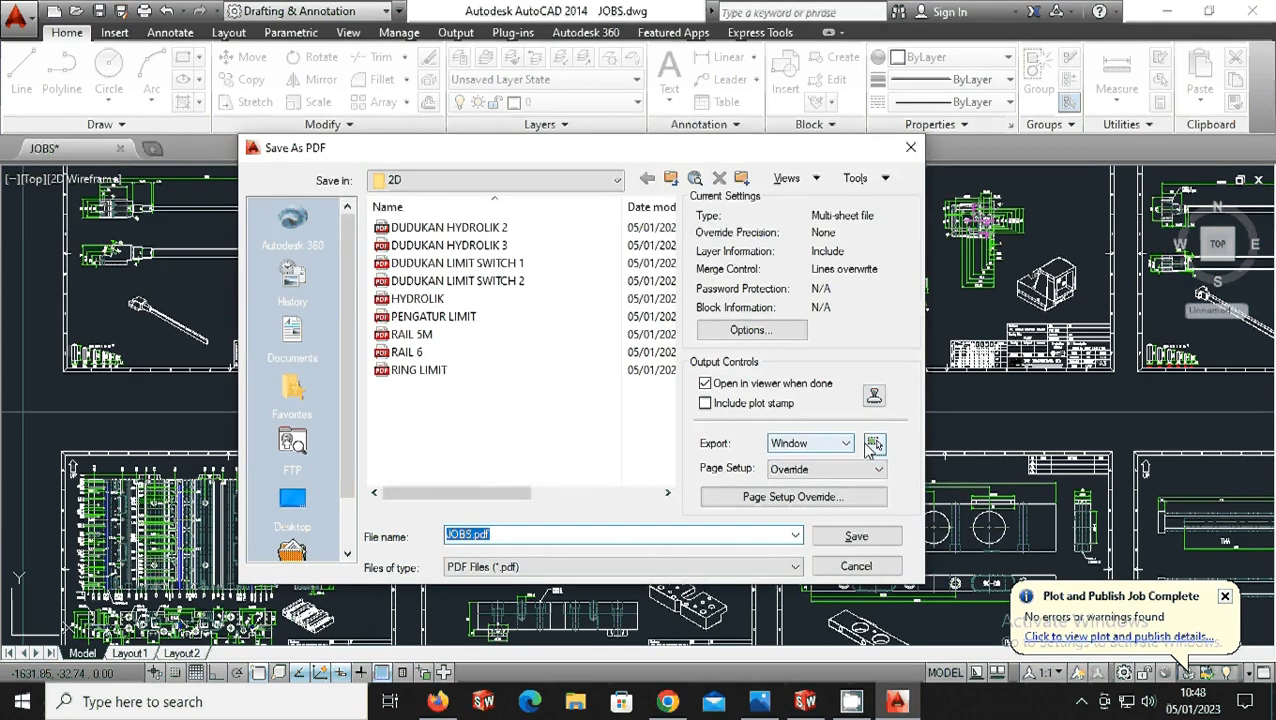
{"action": "left_click", "coordinate": [874, 446]}
{"action": "scroll", "coordinate": [700, 450], "scroll_direction": "down", "scroll_amount": 2}
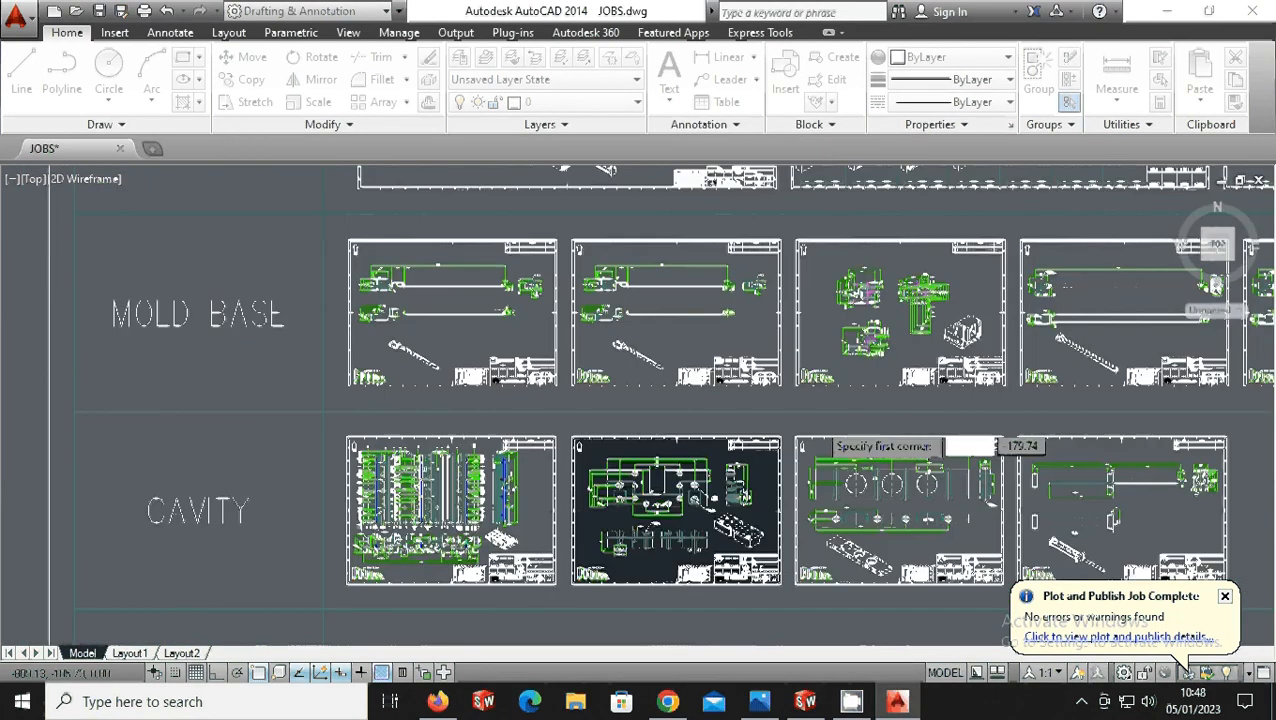
{"action": "scroll", "coordinate": [683, 568], "scroll_direction": "up", "scroll_amount": 3}
{"action": "left_click", "coordinate": [693, 543]}
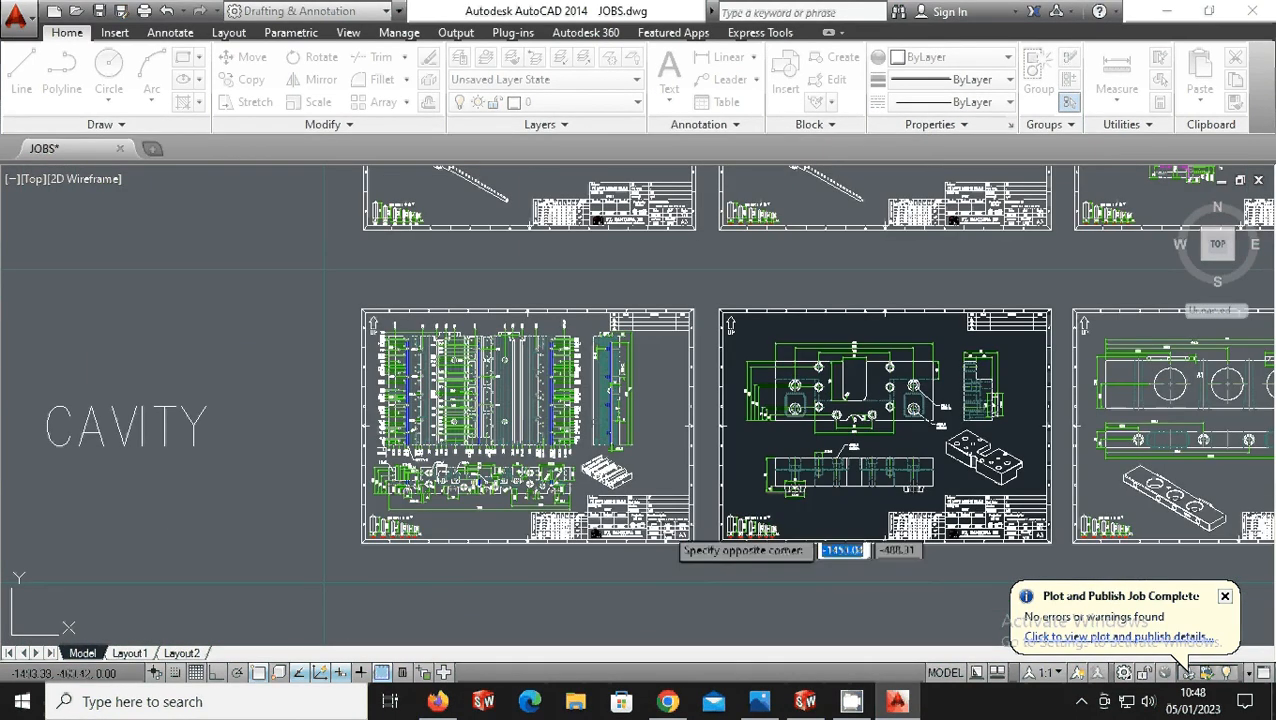
{"action": "left_click", "coordinate": [362, 311]}
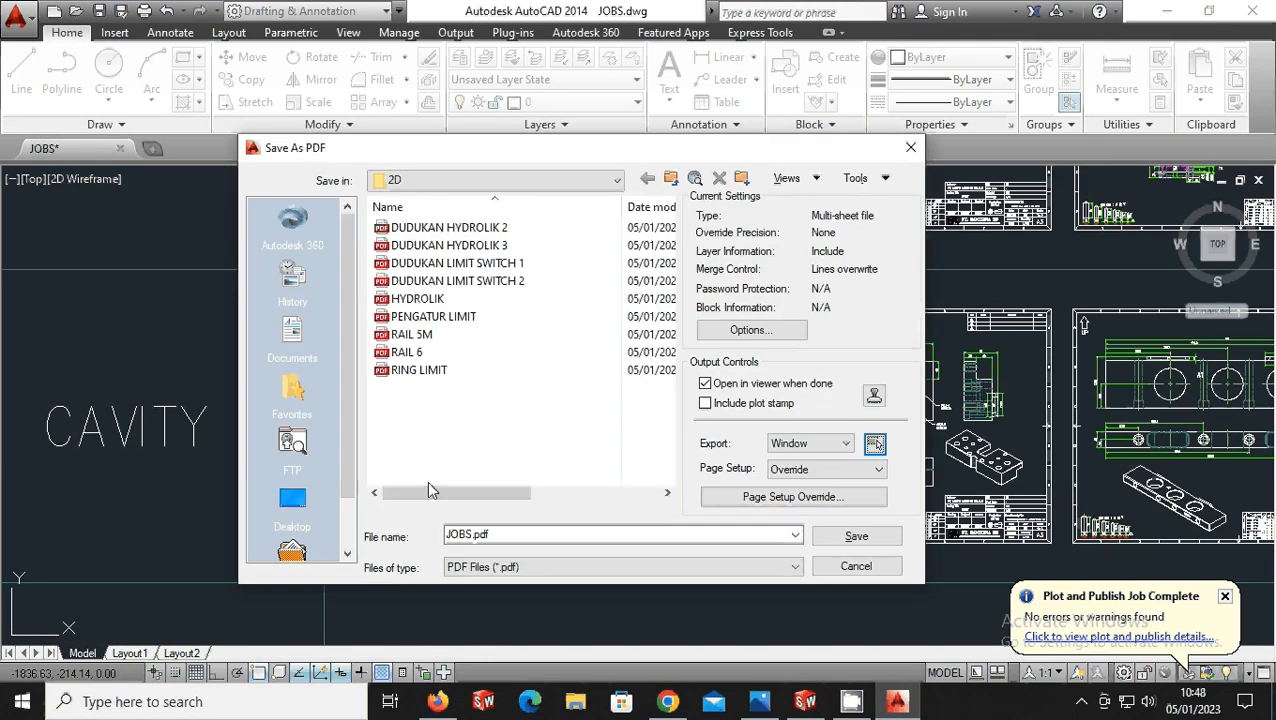
- Save the sheet's PDF as DUDUKAN HYDROLIK 1, based on the DUDUKAN HYDROLIK 2 file name, then check the exported file and close it
{"action": "left_click", "coordinate": [500, 228]}
{"action": "left_click", "coordinate": [571, 536]}
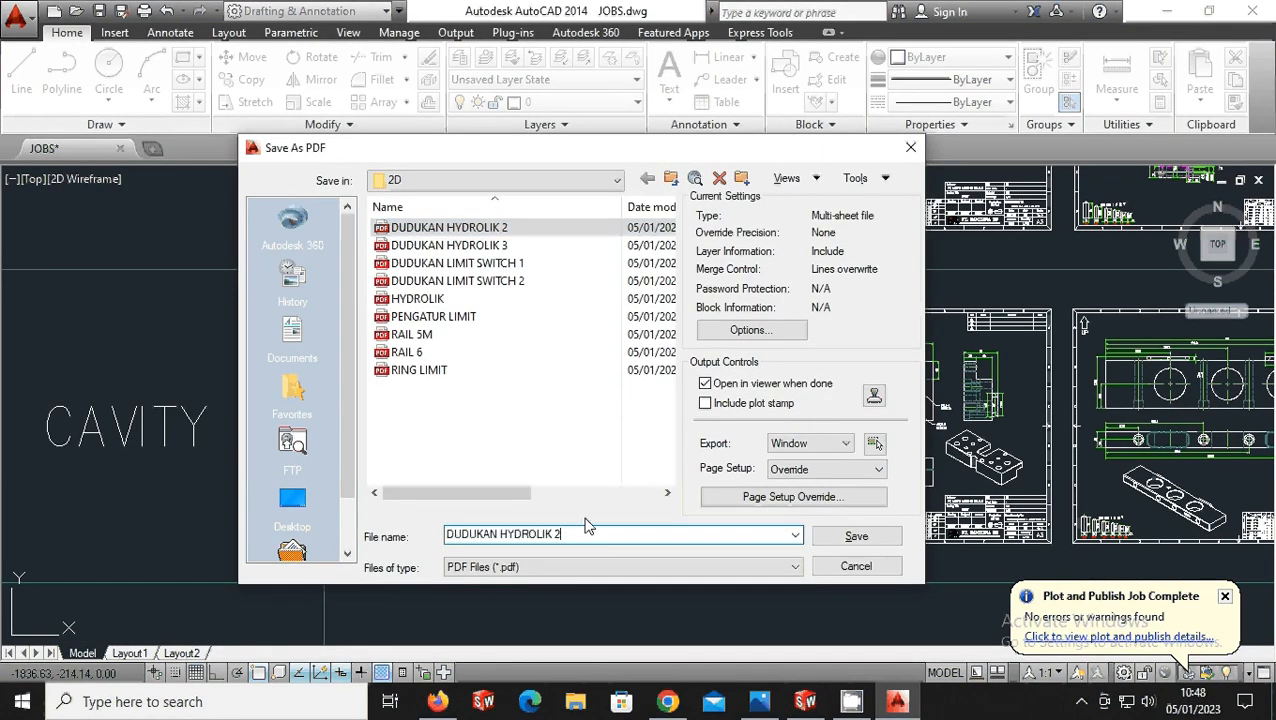
{"action": "key", "text": "BackSpace"}
{"action": "type", "text": "1"}
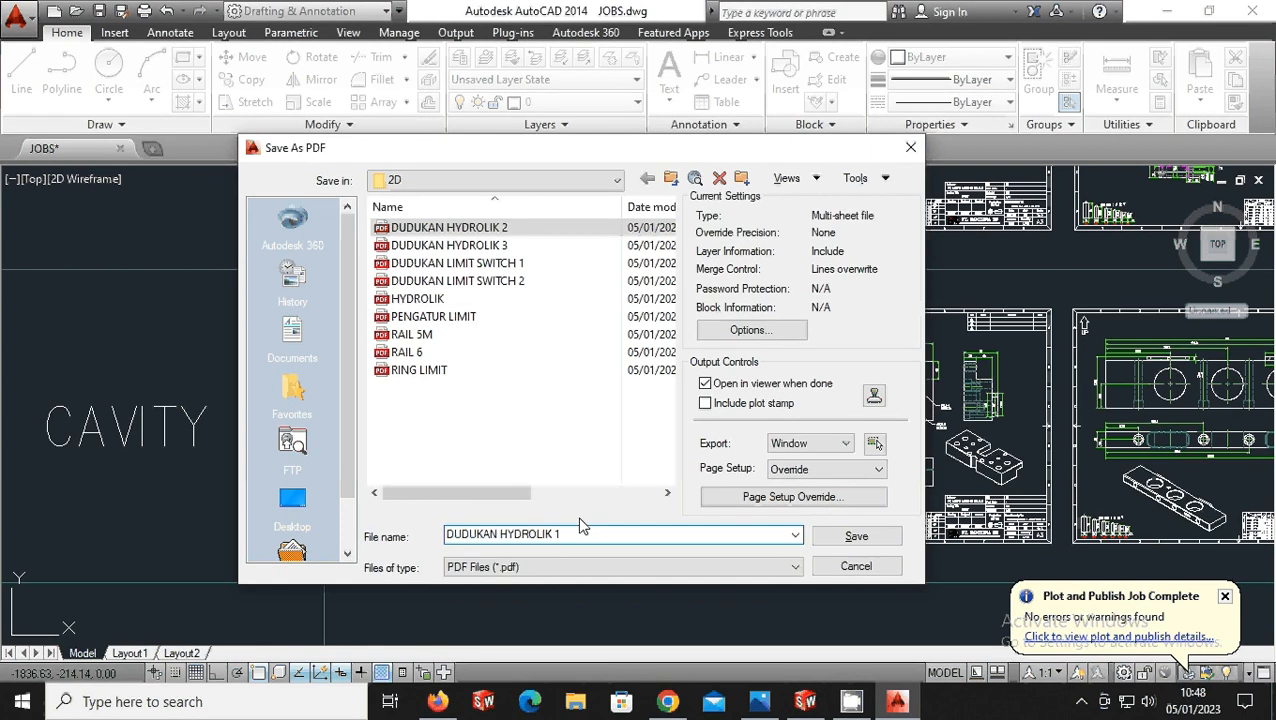
{"action": "left_click", "coordinate": [870, 540]}
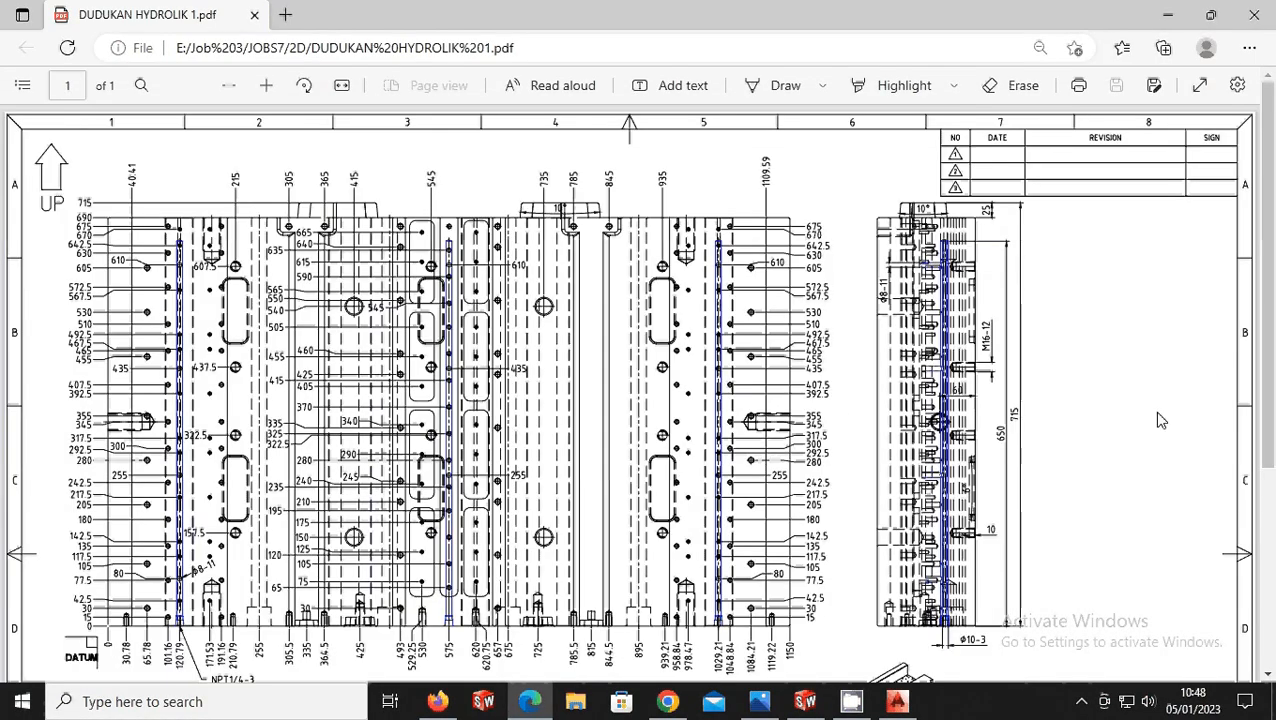
{"action": "scroll", "coordinate": [1160, 420], "scroll_direction": "down", "scroll_amount": 2}
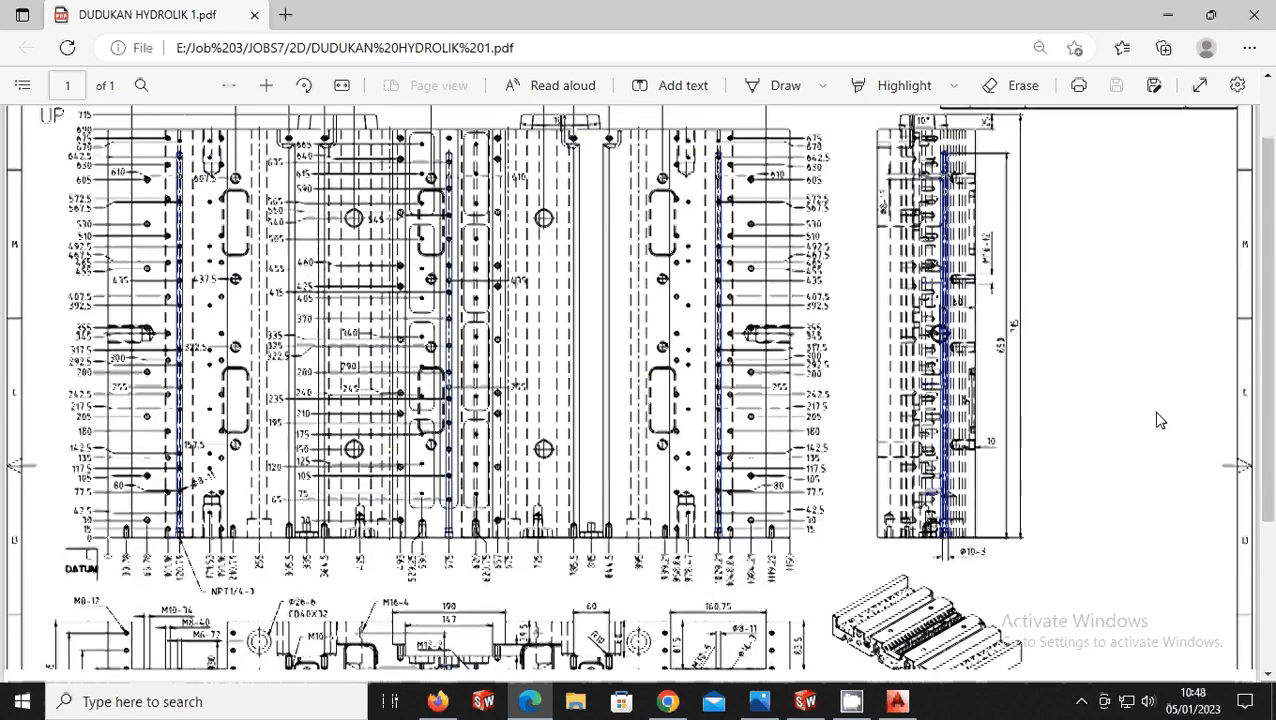
{"action": "scroll", "coordinate": [1160, 420], "scroll_direction": "down", "scroll_amount": 2}
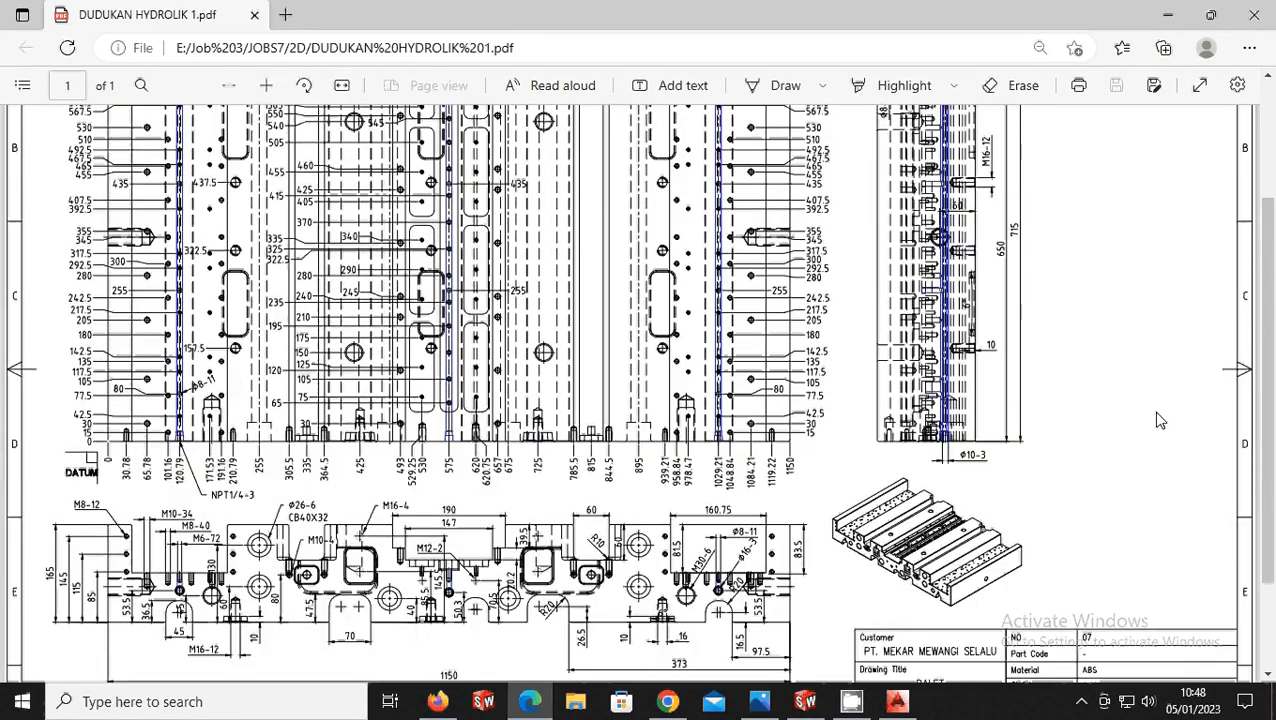
{"action": "scroll", "coordinate": [1160, 420], "scroll_direction": "down", "scroll_amount": 3}
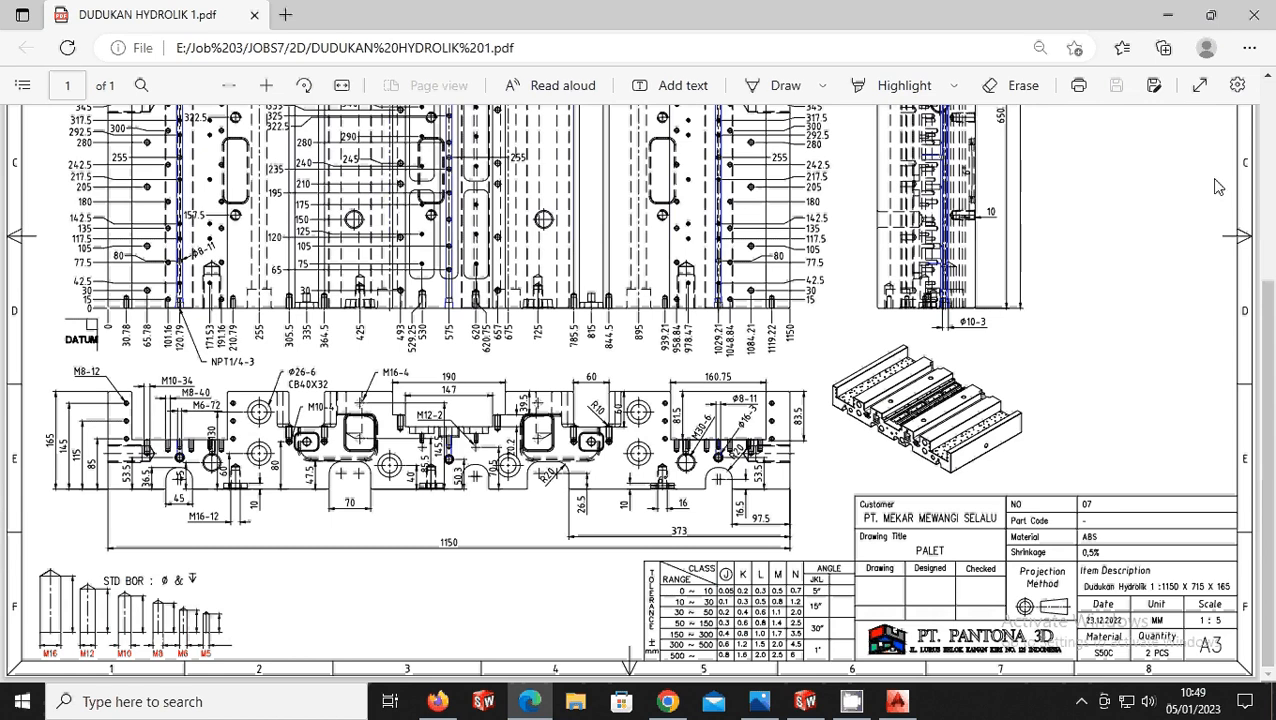
{"action": "left_click", "coordinate": [1254, 15]}
- Start a PDF export with its window around the border of the mold assembly sheet, first in the ASSEMBLING row
{"action": "left_click", "coordinate": [15, 13]}
{"action": "mouse_move", "coordinate": [97, 285]}
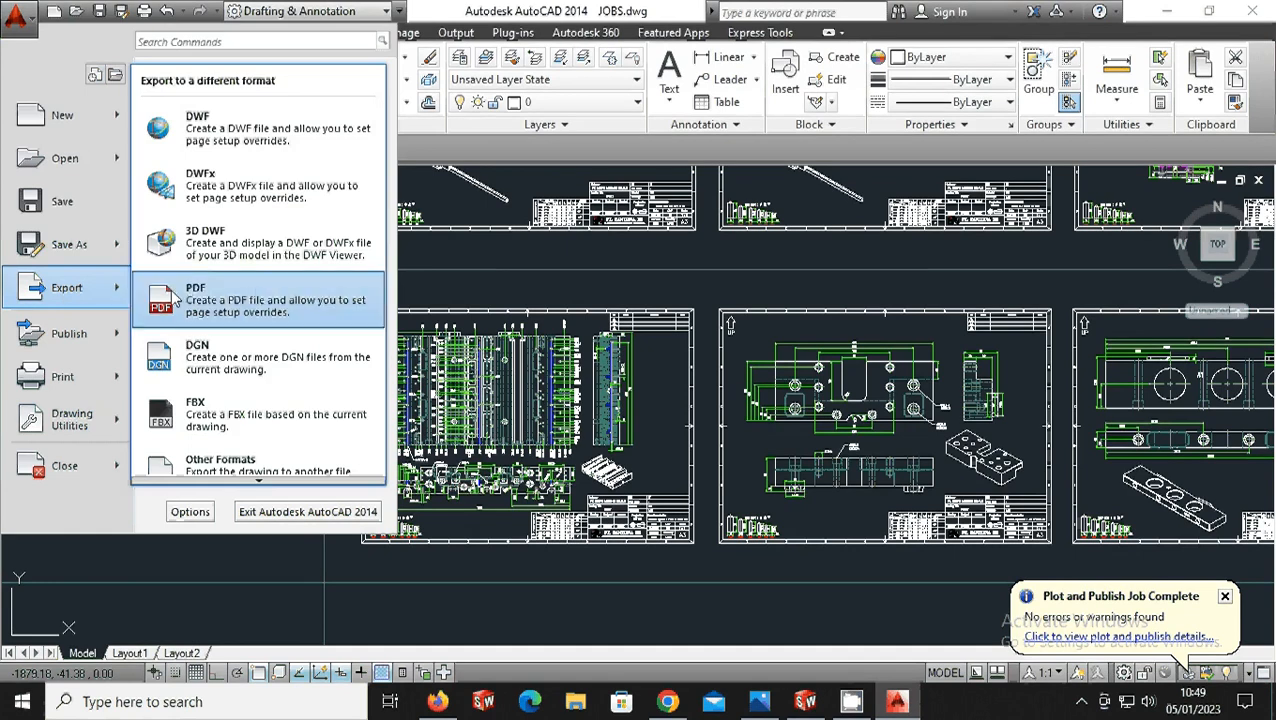
{"action": "left_click", "coordinate": [182, 293]}
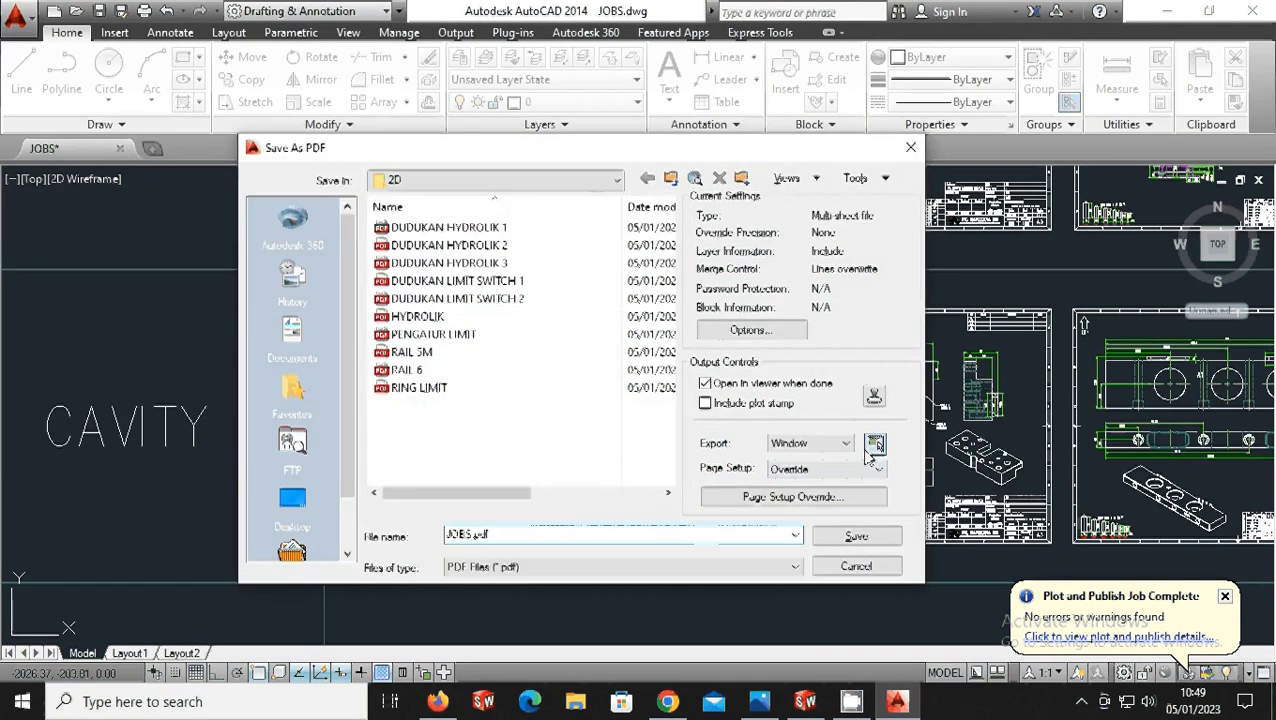
{"action": "left_click", "coordinate": [873, 443]}
{"action": "scroll", "coordinate": [790, 357], "scroll_direction": "up", "scroll_amount": 2}
{"action": "scroll", "coordinate": [760, 440], "scroll_direction": "down", "scroll_amount": 4}
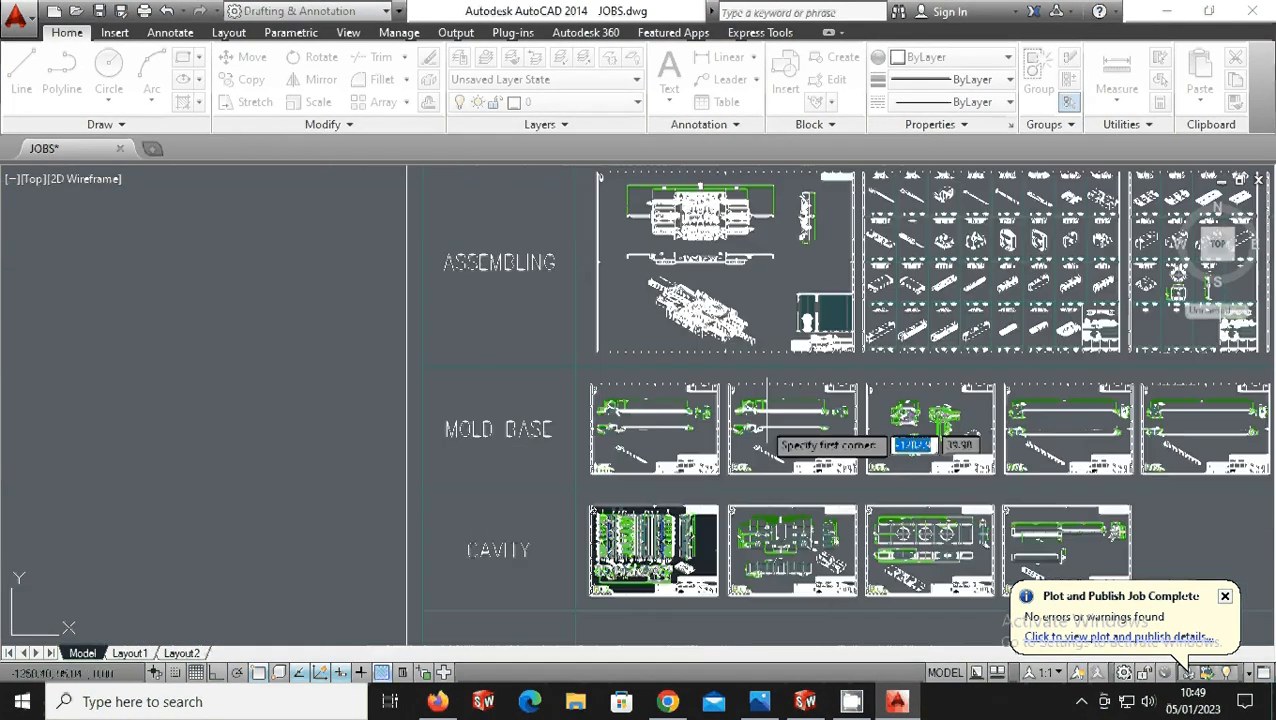
{"action": "scroll", "coordinate": [880, 490], "scroll_direction": "up", "scroll_amount": 2}
{"action": "left_click", "coordinate": [885, 395]}
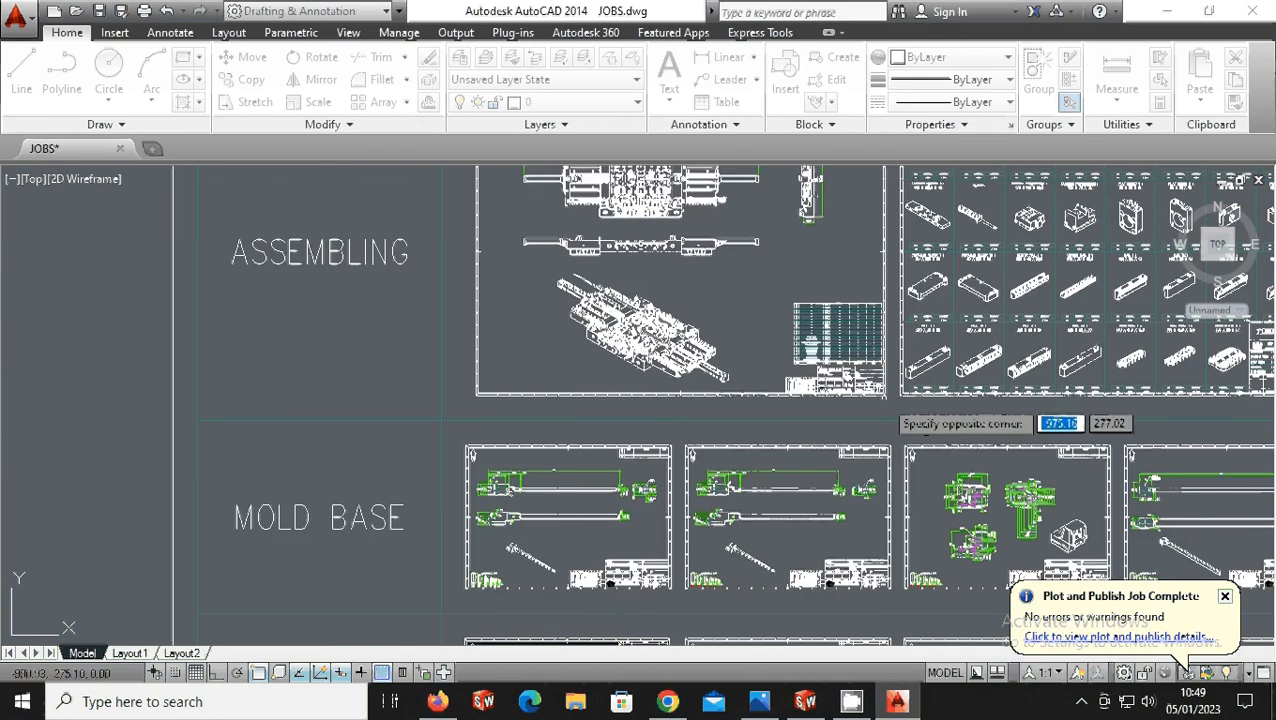
{"action": "scroll", "coordinate": [600, 265], "scroll_direction": "down", "scroll_amount": 3}
{"action": "scroll", "coordinate": [643, 277], "scroll_direction": "up", "scroll_amount": 2}
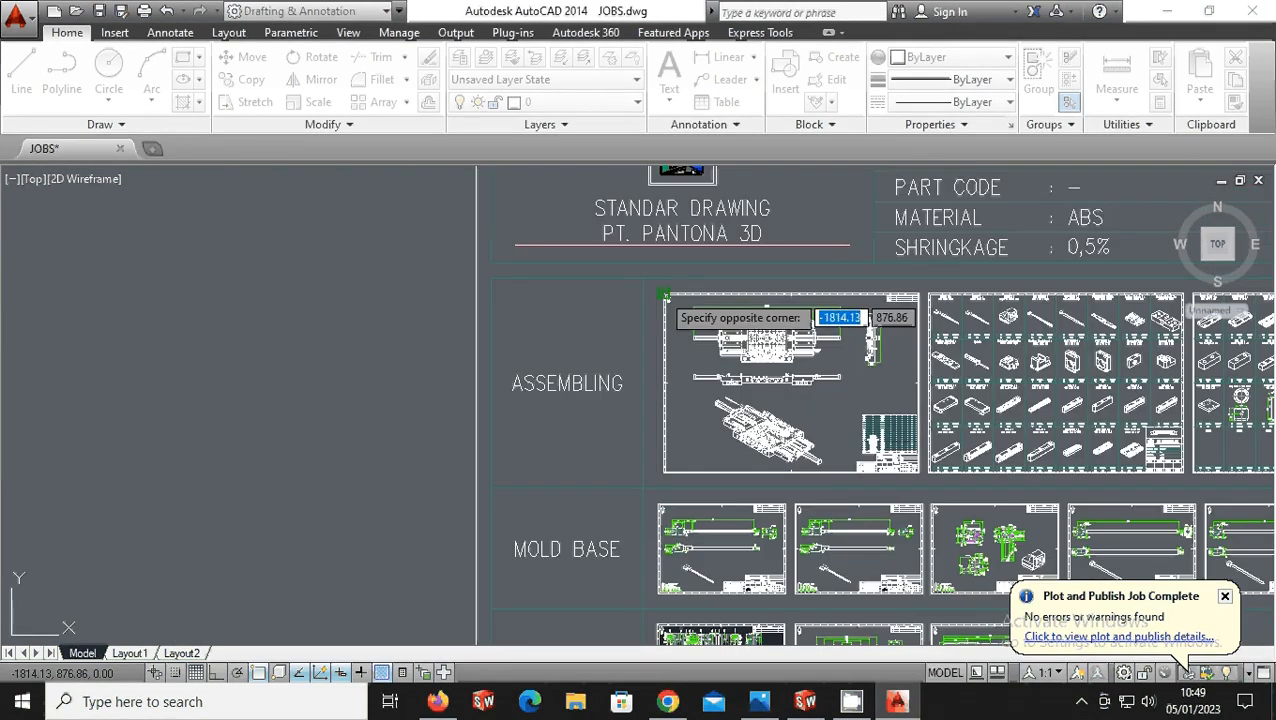
{"action": "left_click", "coordinate": [664, 296]}
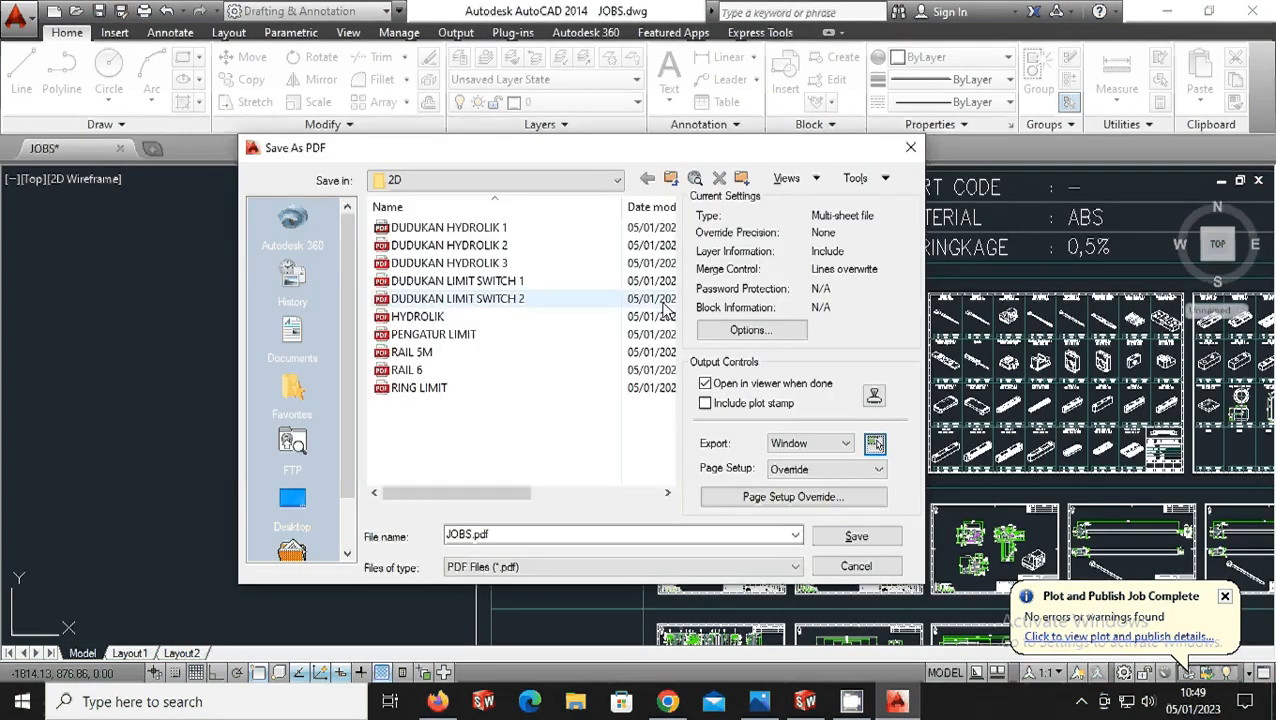
- Save the assembly sheet's PDF as ASSY MOLD in the 2D folder, then check the exported file and close it
{"action": "double_click", "coordinate": [518, 536]}
{"action": "type", "text": "AS"}
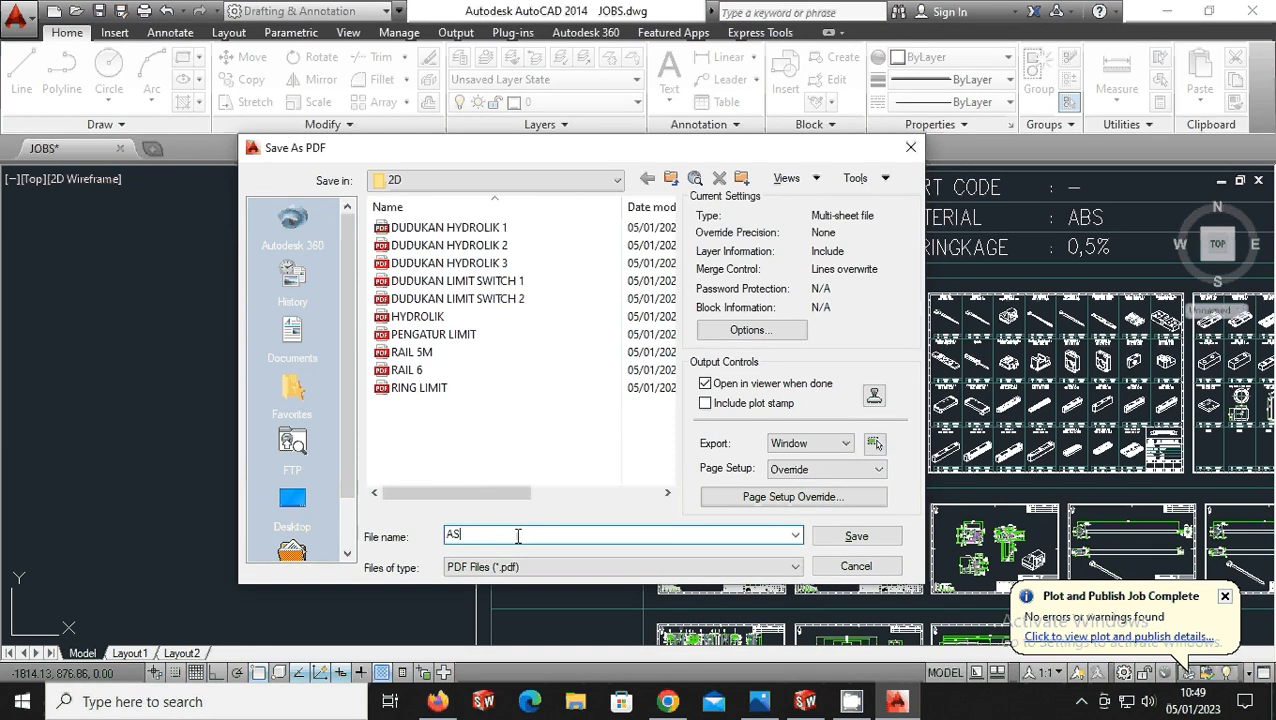
{"action": "type", "text": "SY MOLD"}
{"action": "left_click", "coordinate": [856, 536]}
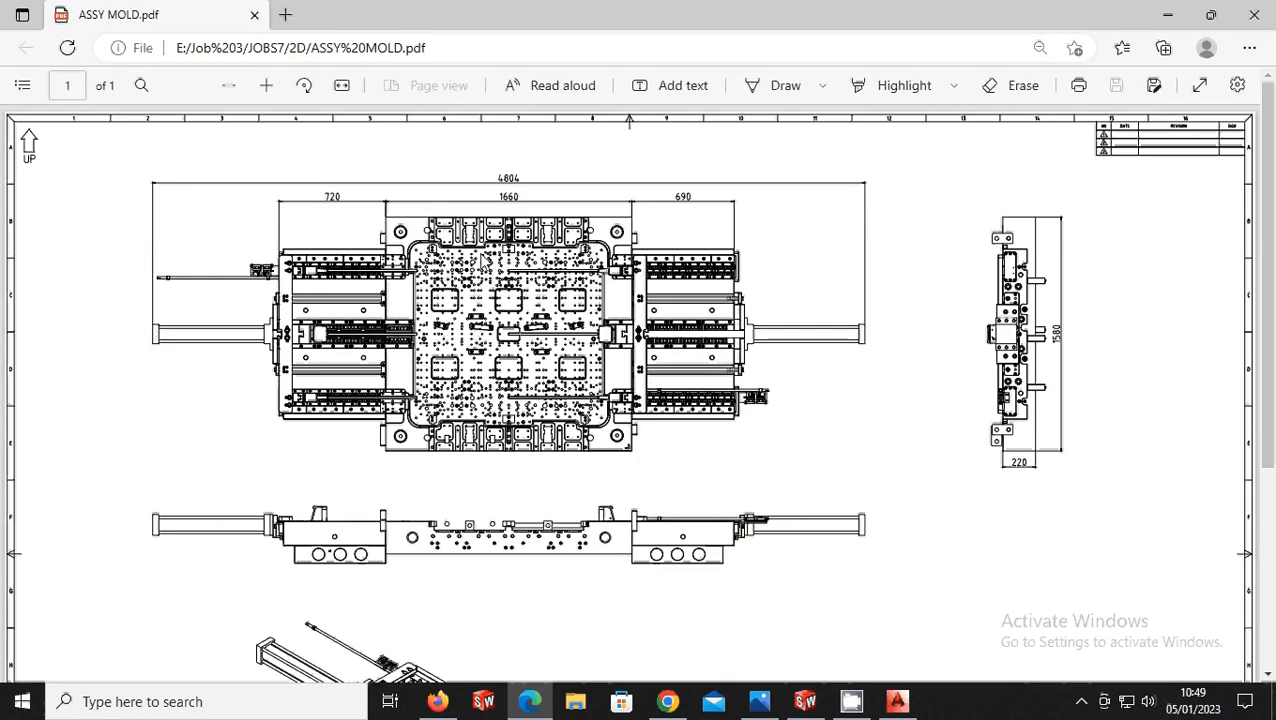
{"action": "scroll", "coordinate": [481, 258], "scroll_direction": "down", "scroll_amount": 3}
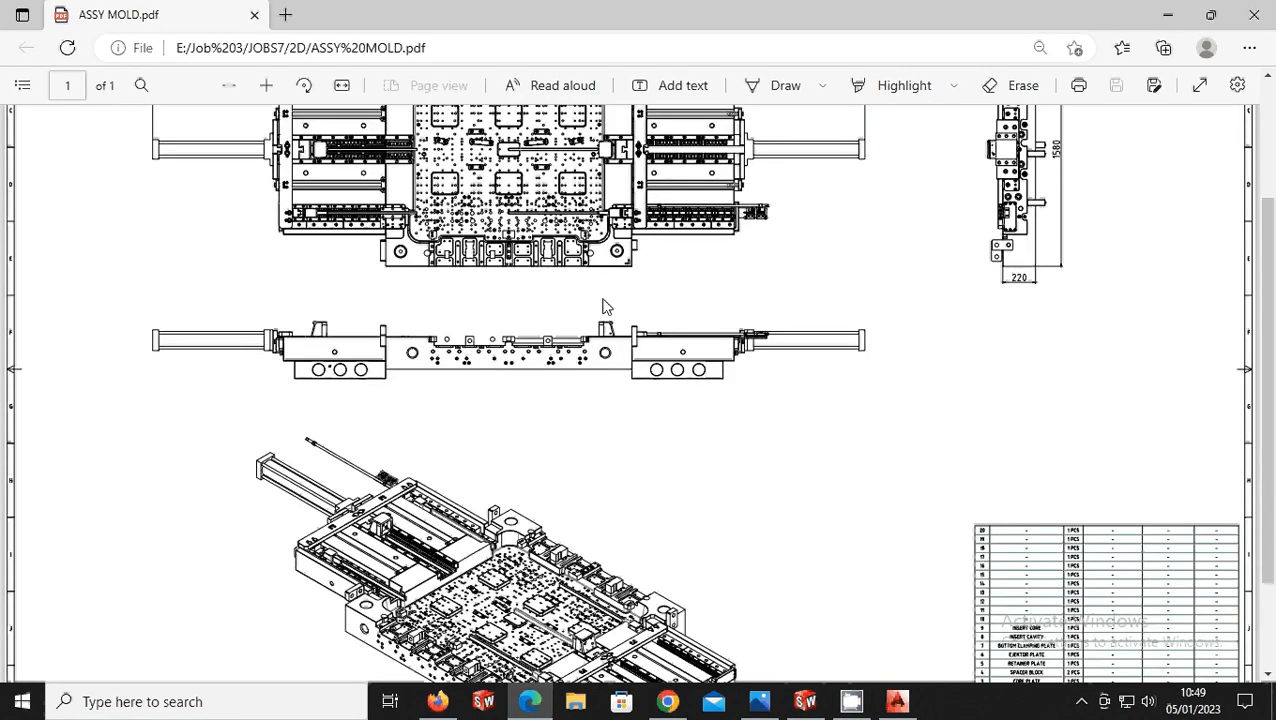
{"action": "scroll", "coordinate": [603, 308], "scroll_direction": "down", "scroll_amount": 2}
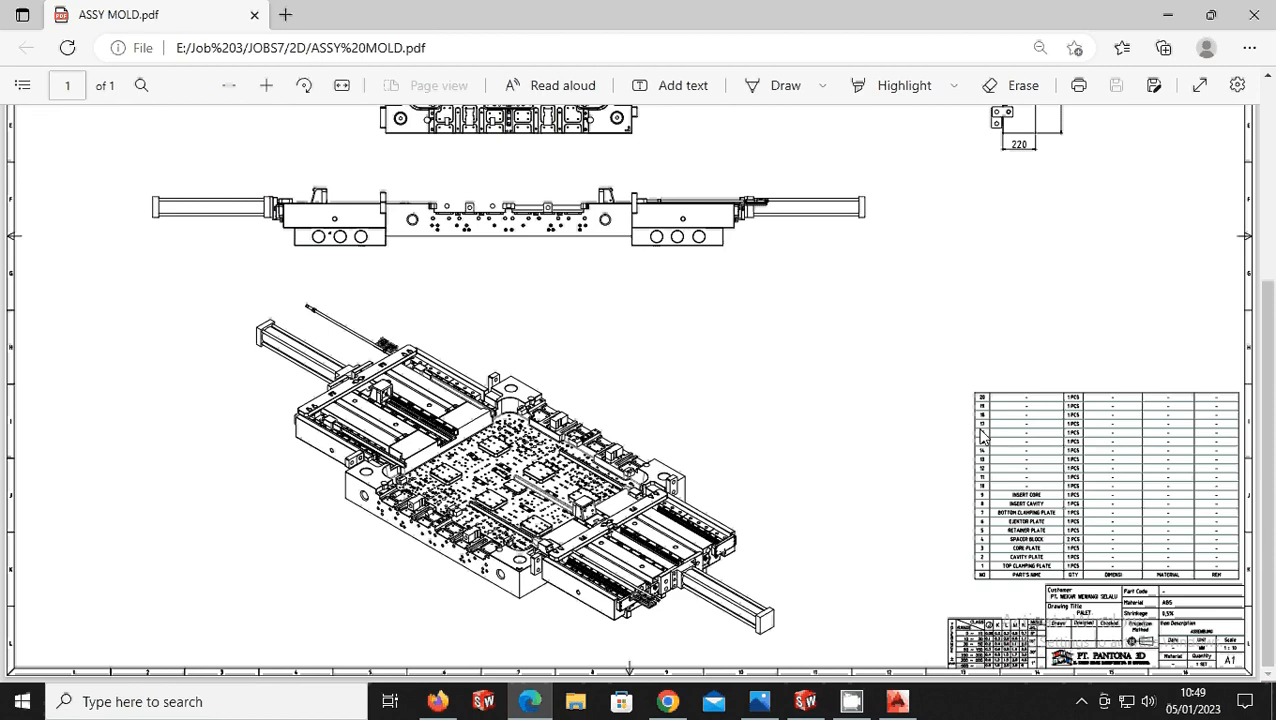
{"action": "left_click", "coordinate": [1254, 15]}
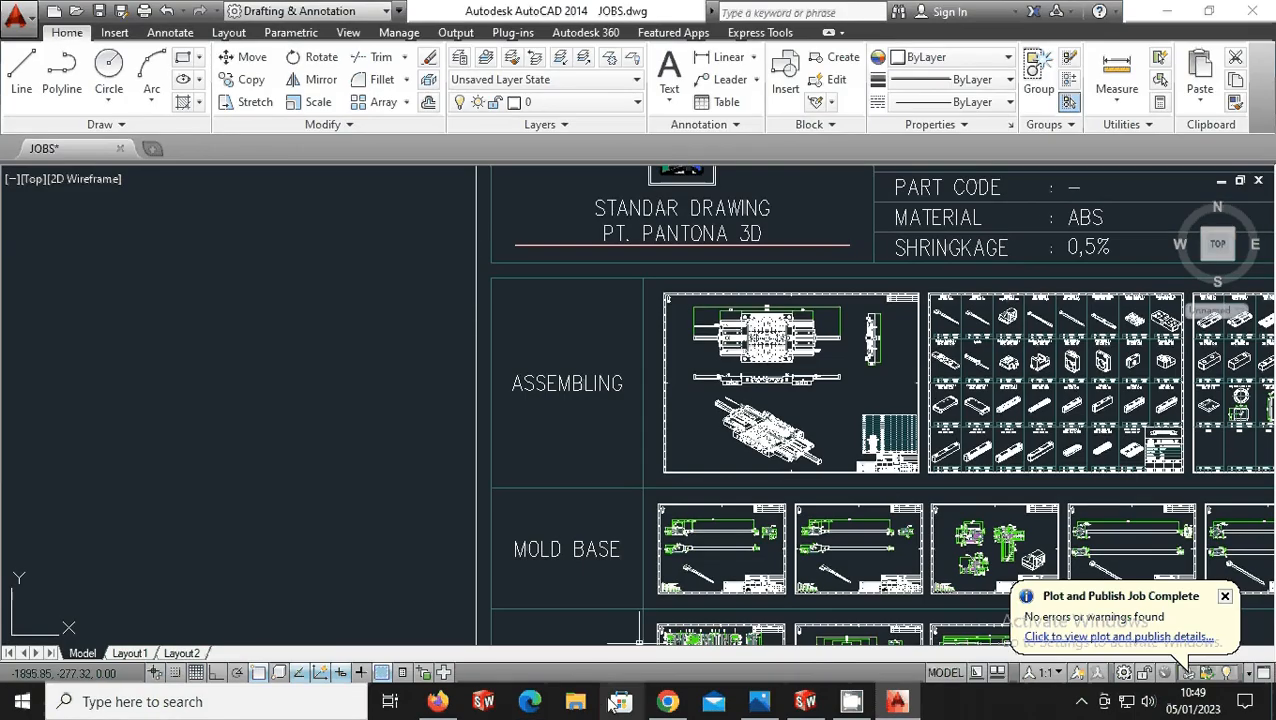
- Switch to File Explorer and open the 2D folder in Job 3 > JOBS7 on Local Disk (E:)
{"action": "left_click", "coordinate": [575, 701]}
{"action": "scroll", "coordinate": [118, 537], "scroll_direction": "down", "scroll_amount": 3}
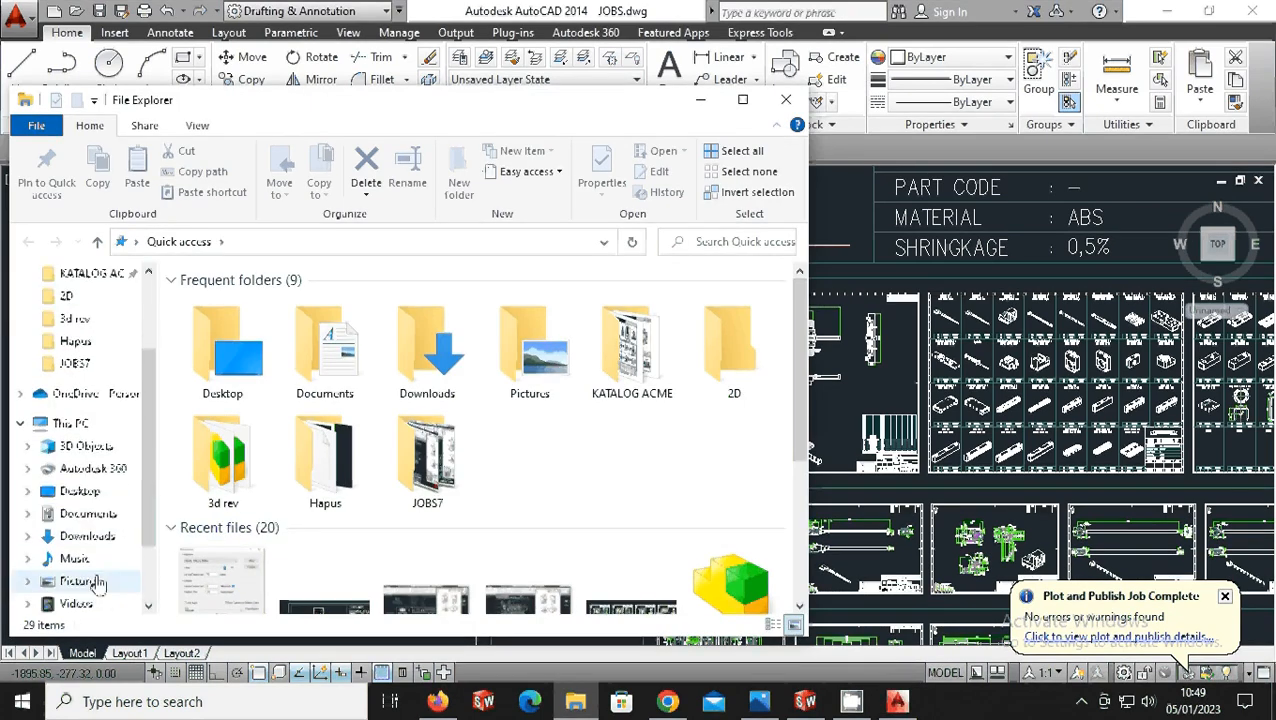
{"action": "left_click", "coordinate": [88, 558]}
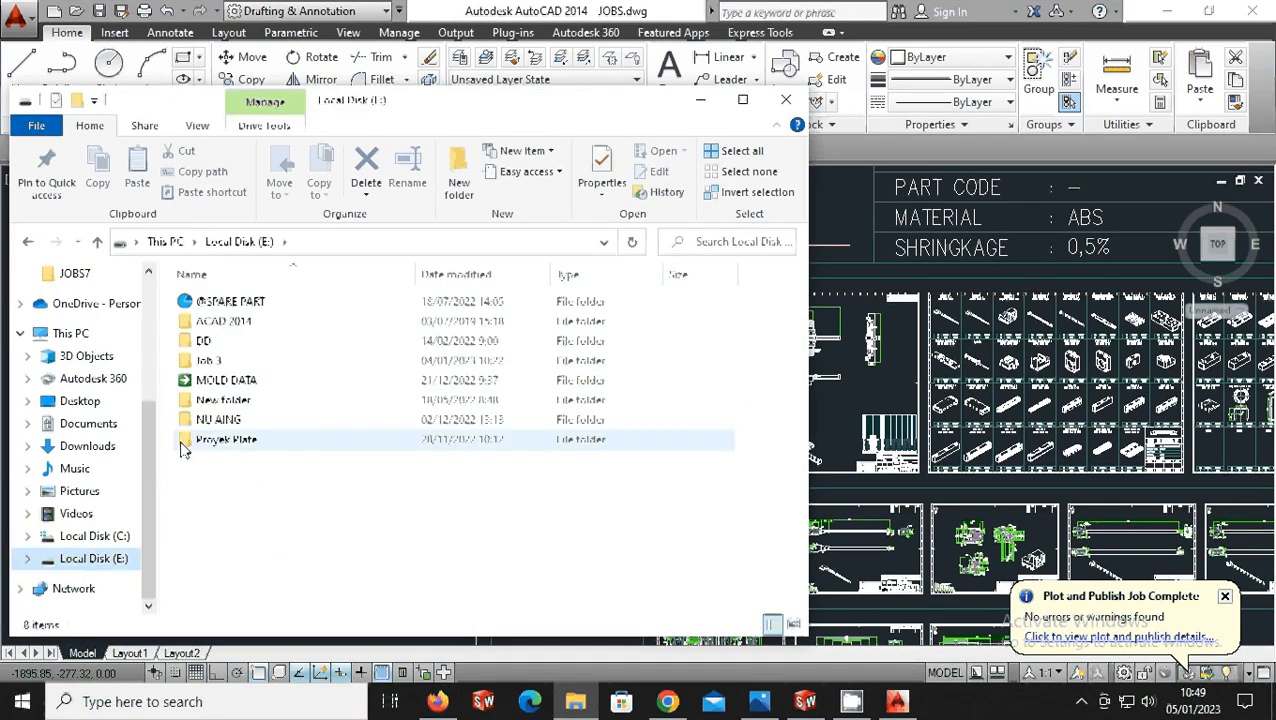
{"action": "double_click", "coordinate": [205, 362]}
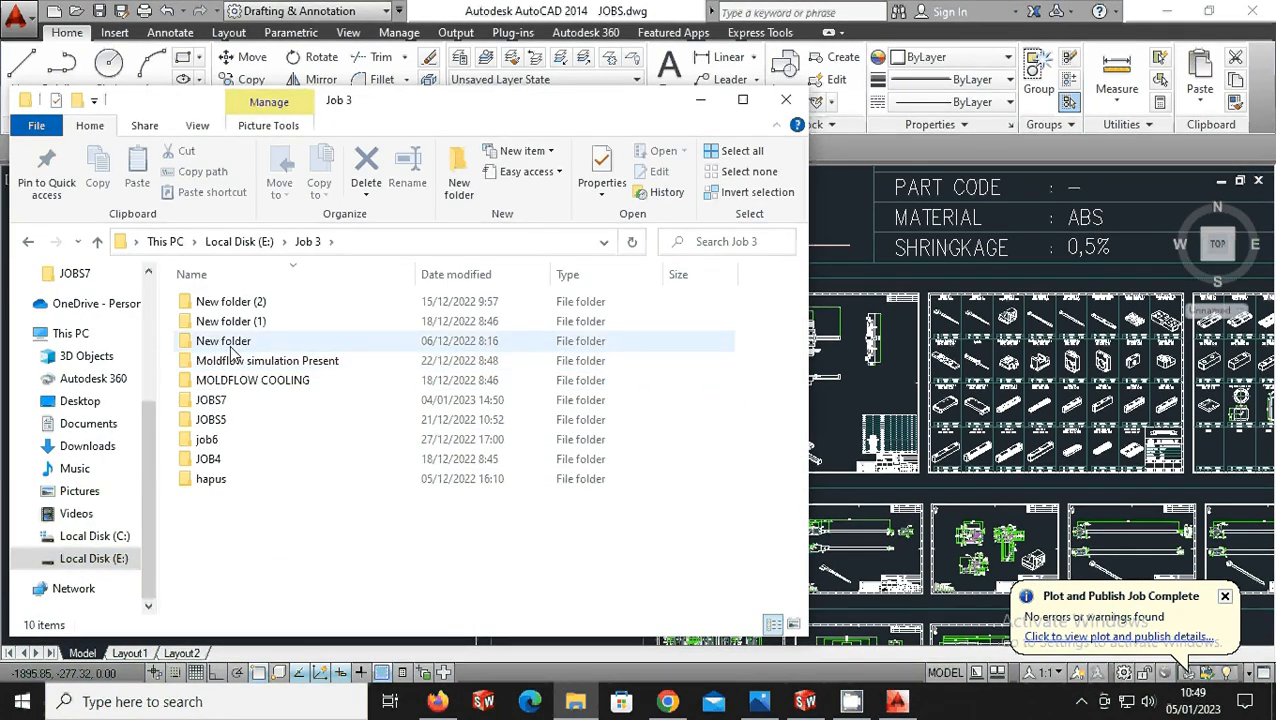
{"action": "double_click", "coordinate": [210, 400]}
{"action": "double_click", "coordinate": [222, 333]}
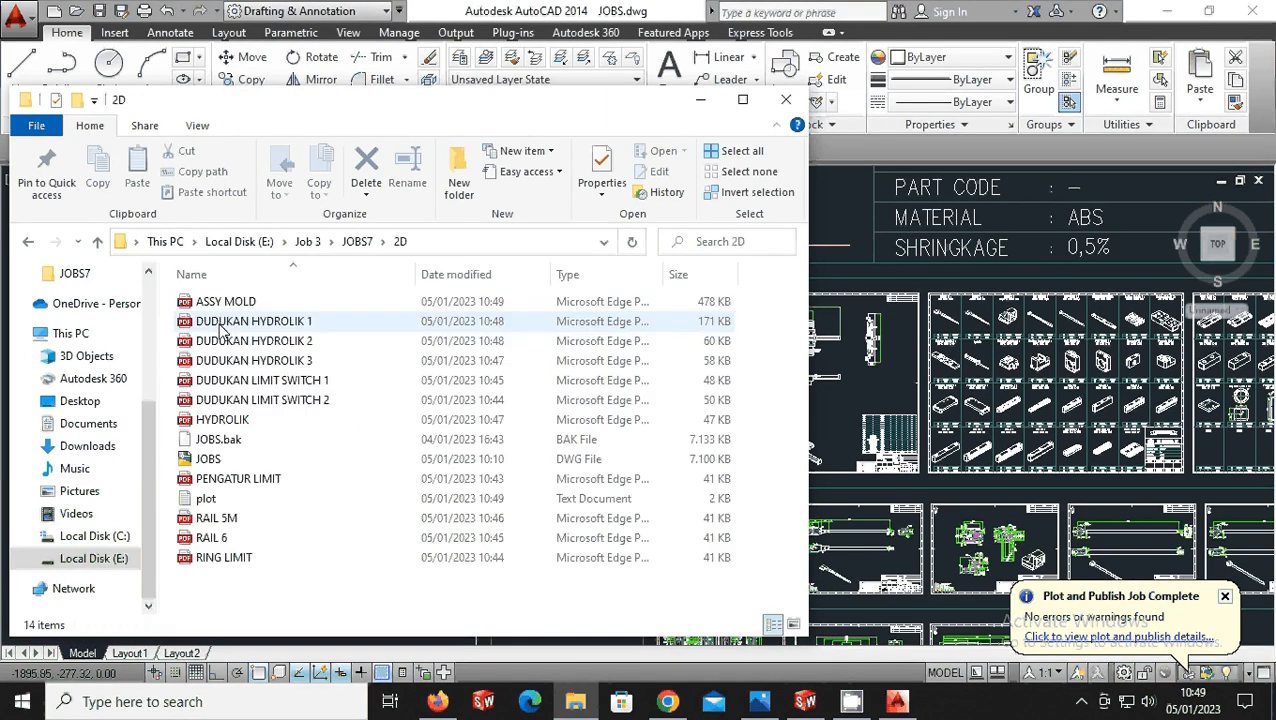
- Open all the exported PDFs in the 2D folder one by one, from ASSY MOLD to RING LIMIT
{"action": "double_click", "coordinate": [224, 308]}
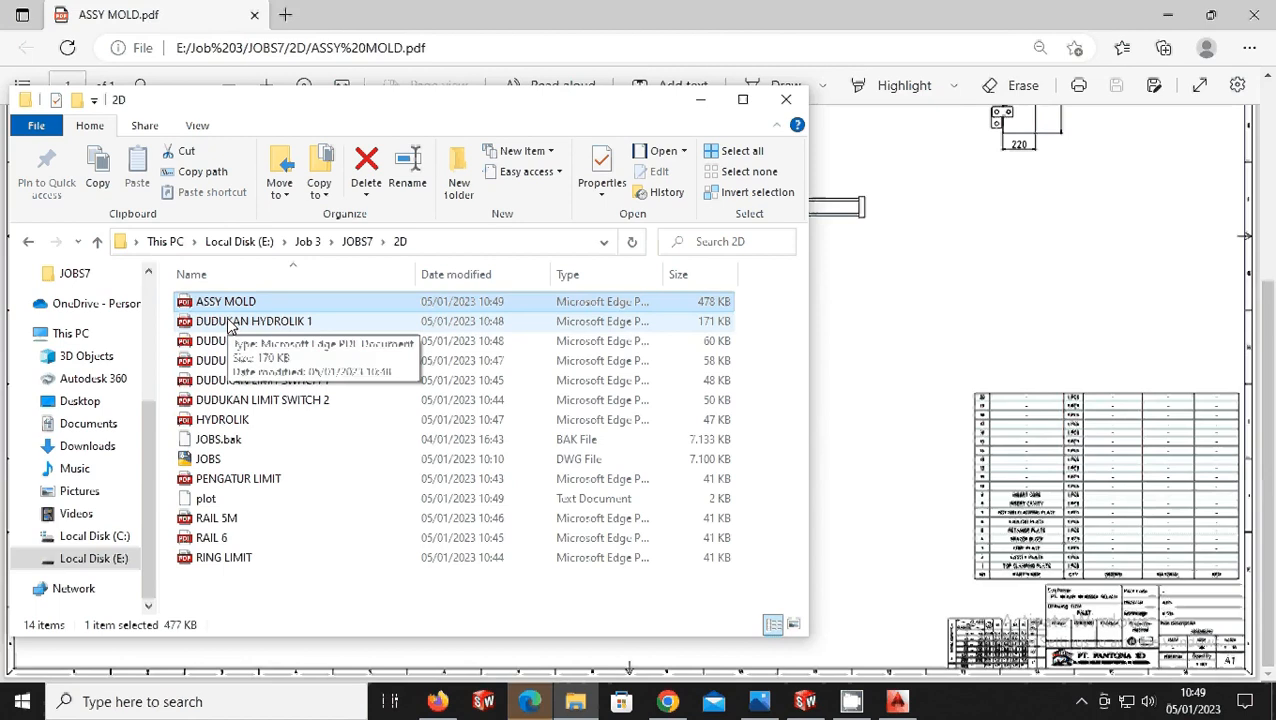
{"action": "double_click", "coordinate": [230, 322]}
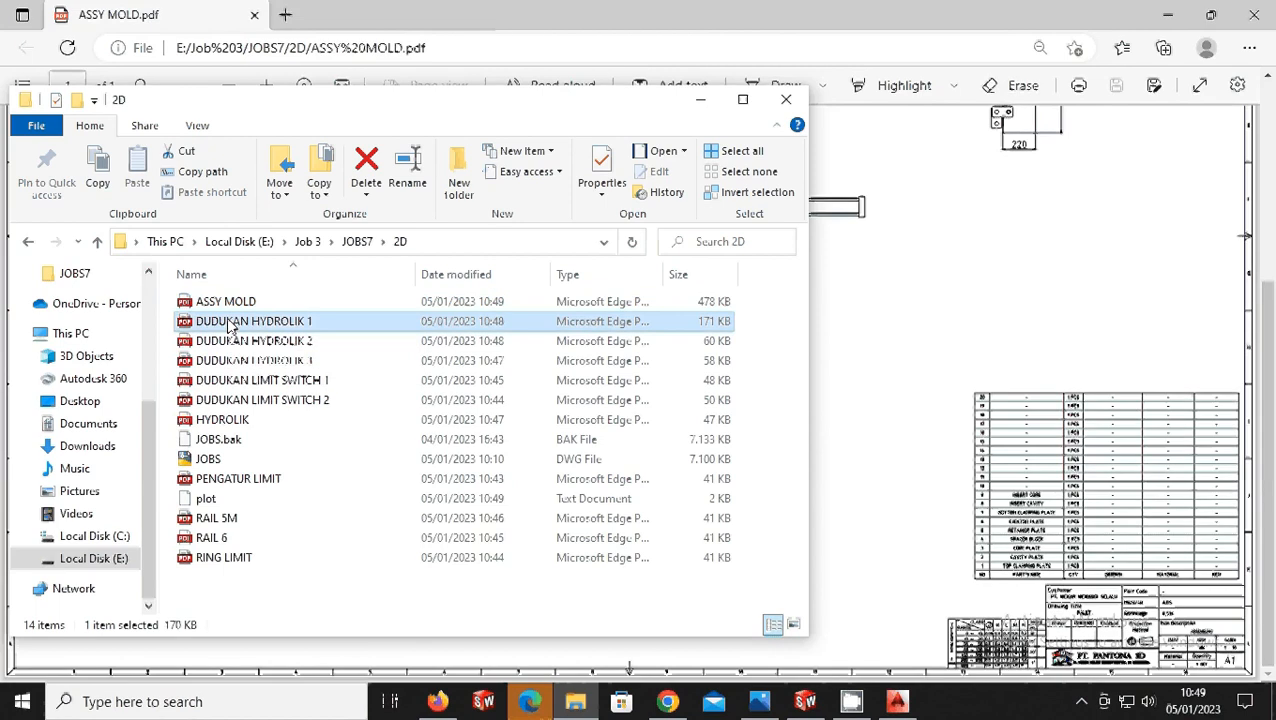
{"action": "double_click", "coordinate": [240, 341]}
{"action": "double_click", "coordinate": [245, 362]}
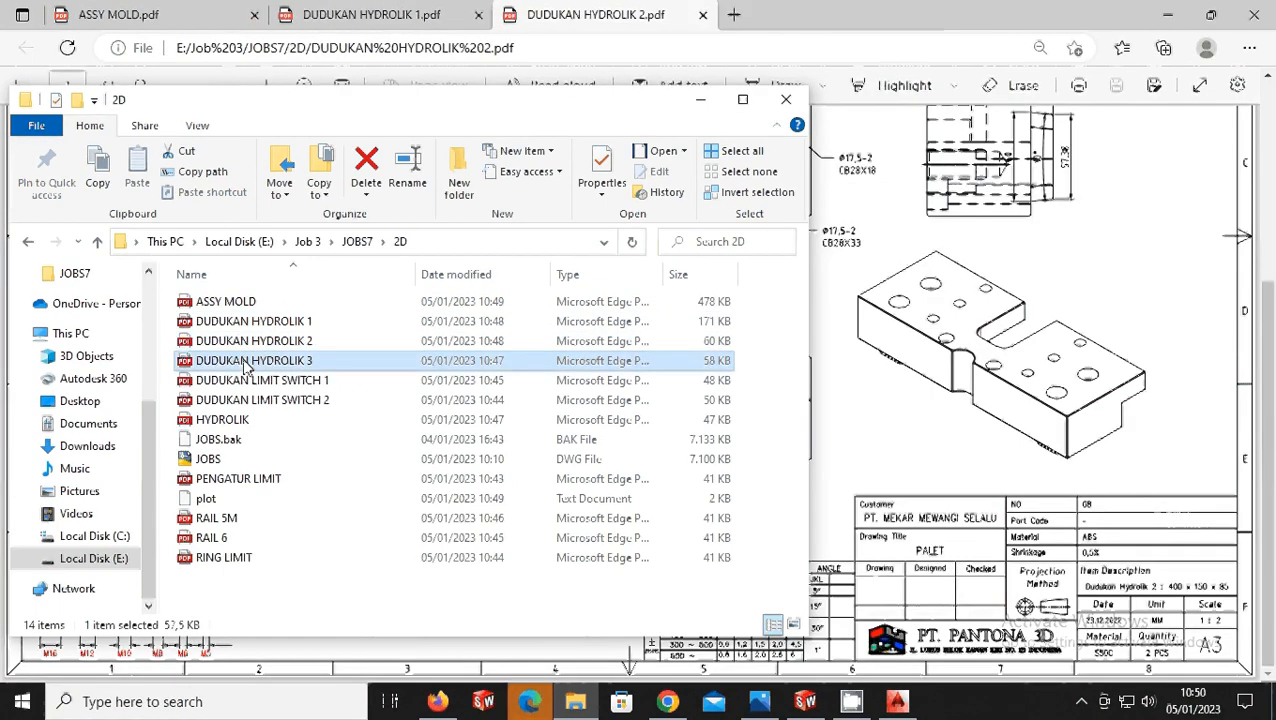
{"action": "double_click", "coordinate": [247, 381]}
{"action": "double_click", "coordinate": [248, 399]}
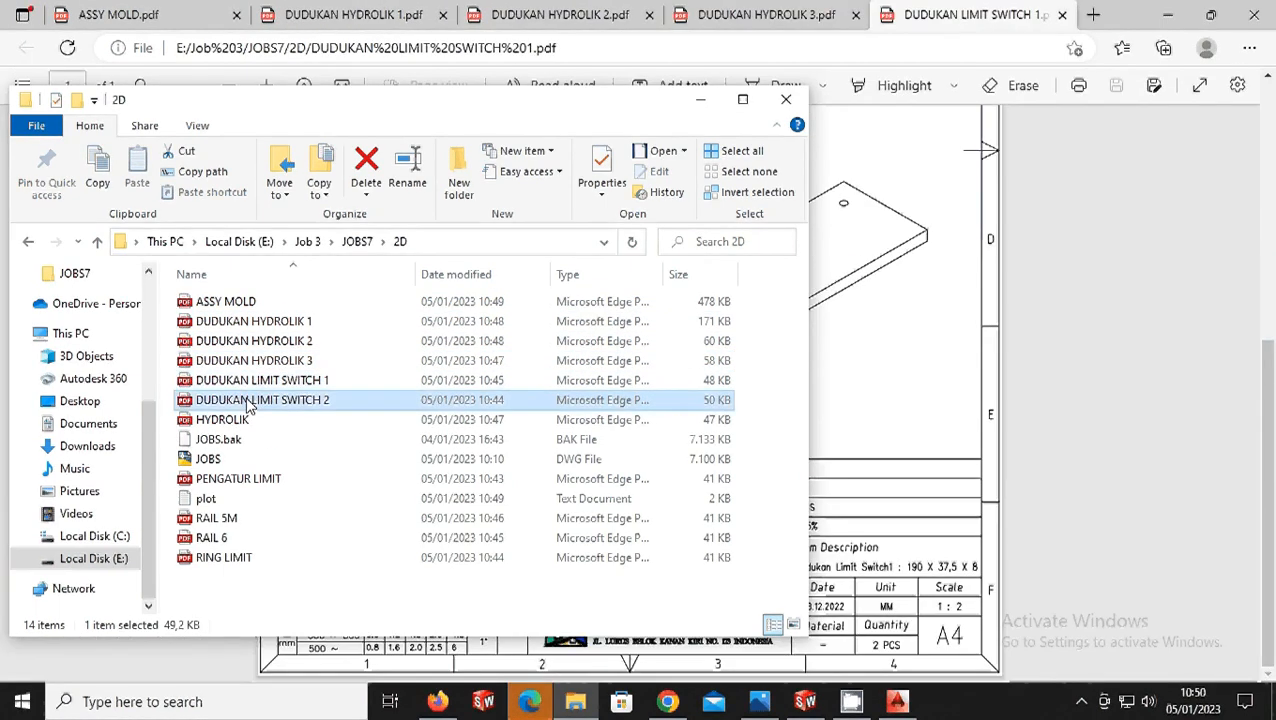
{"action": "double_click", "coordinate": [222, 420]}
{"action": "double_click", "coordinate": [238, 479]}
{"action": "double_click", "coordinate": [216, 518]}
{"action": "double_click", "coordinate": [211, 538]}
{"action": "double_click", "coordinate": [223, 558]}
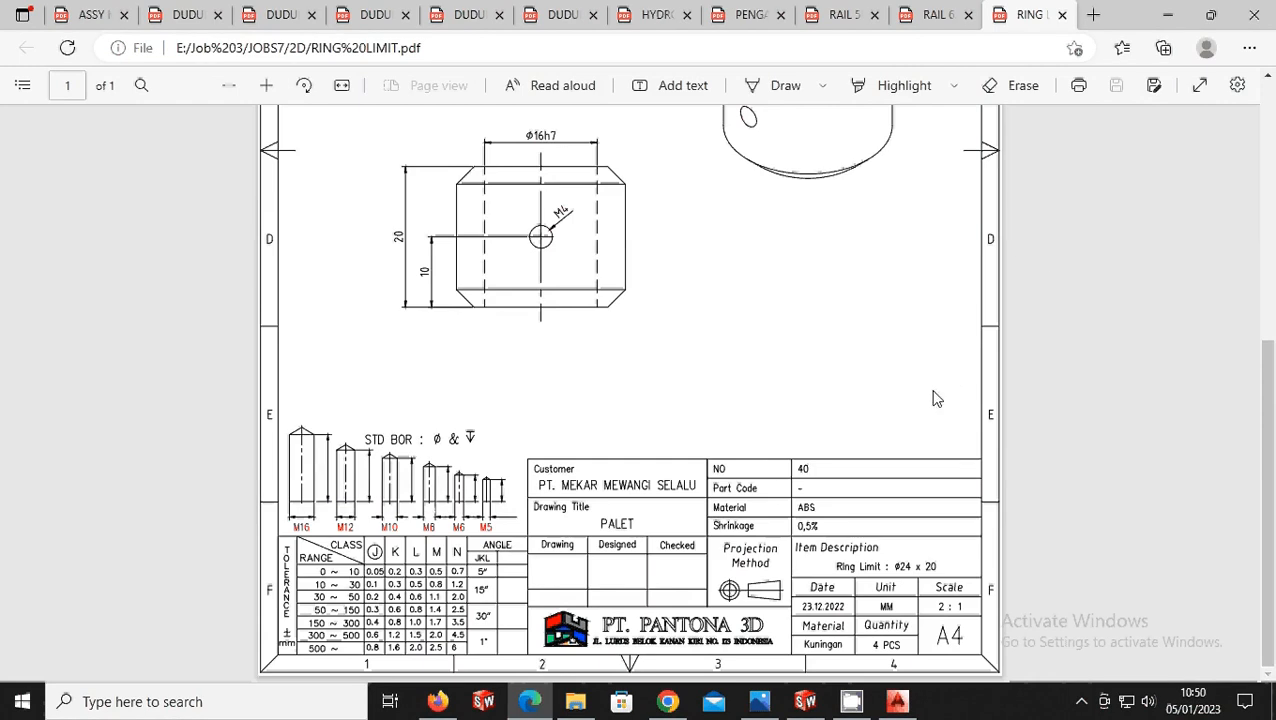
- Review the exported RING LIMIT, RAIL 6 and RAIL 5M PDFs, checking each sheet's views and dimensions
{"action": "scroll", "coordinate": [934, 397], "scroll_direction": "up", "scroll_amount": 5}
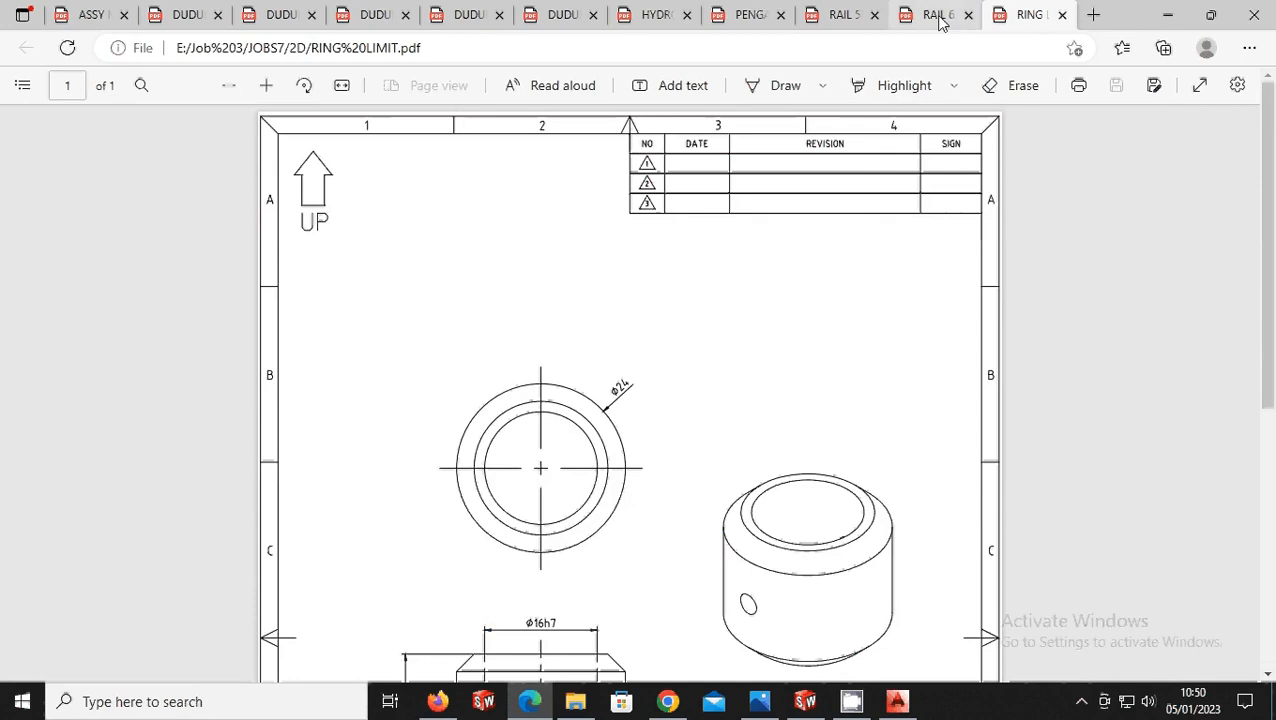
{"action": "left_click", "coordinate": [940, 20]}
{"action": "scroll", "coordinate": [938, 287], "scroll_direction": "up", "scroll_amount": 5}
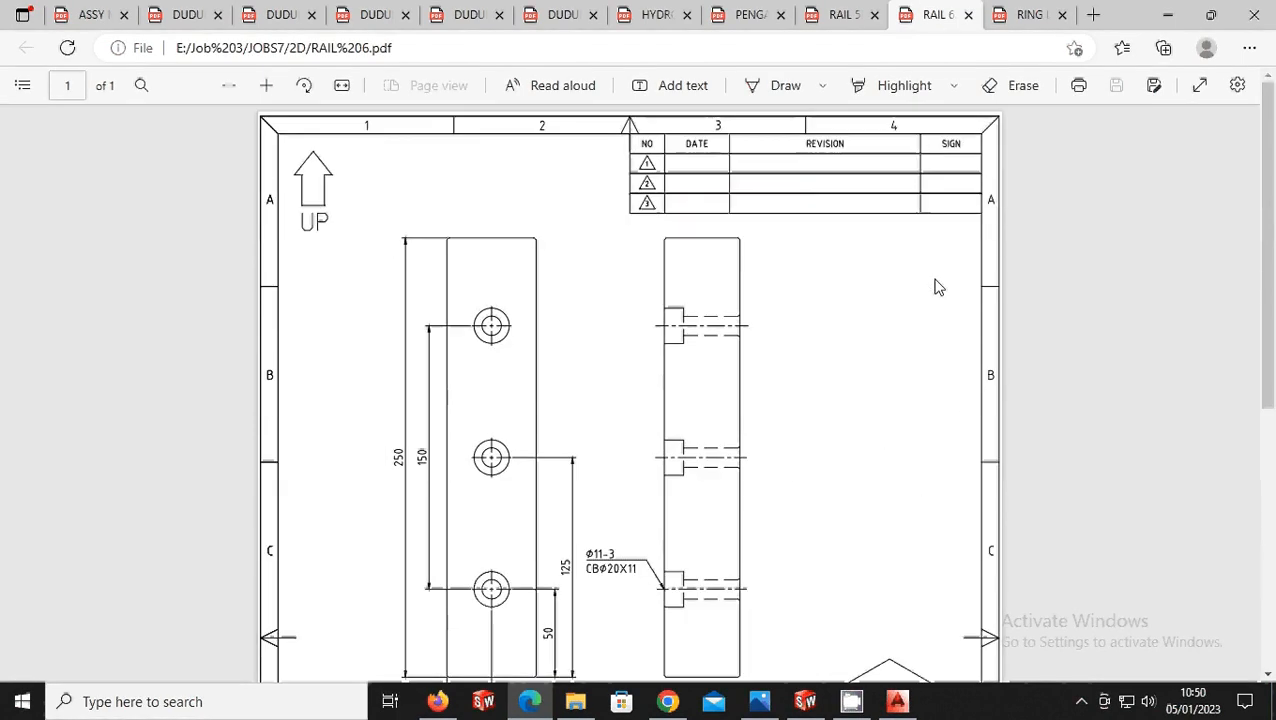
{"action": "left_click", "coordinate": [846, 18]}
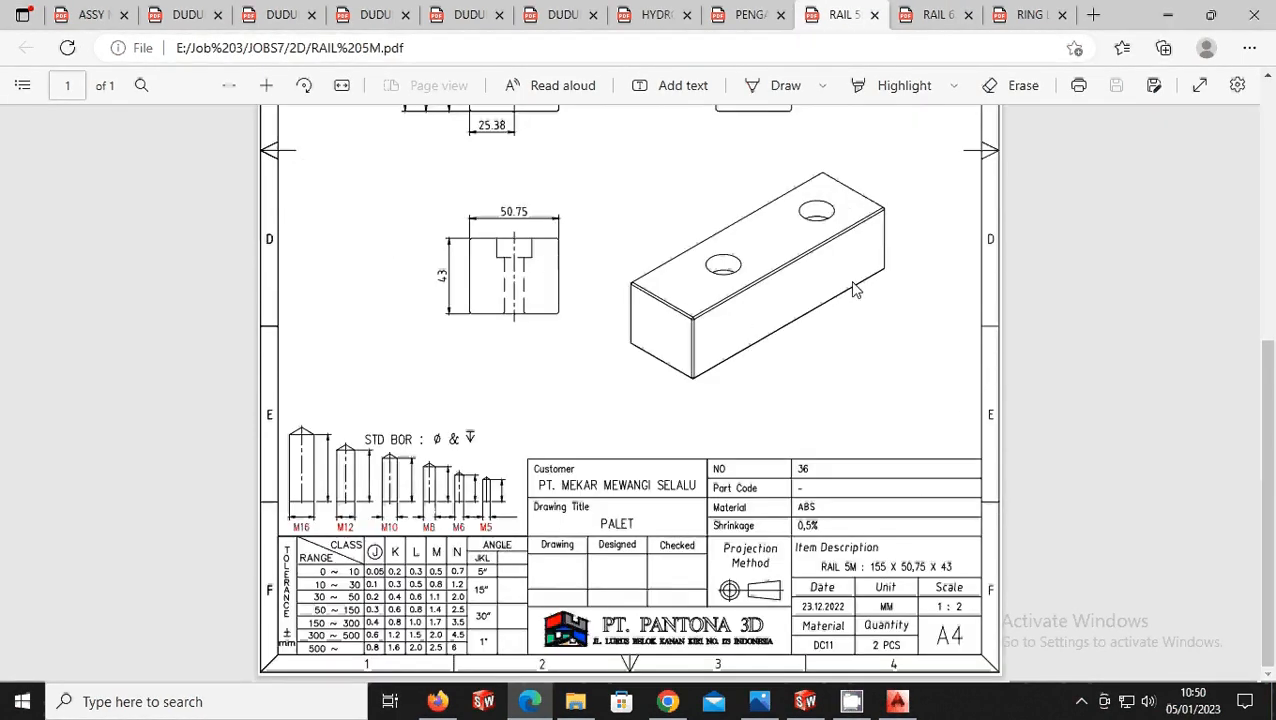
{"action": "scroll", "coordinate": [855, 289], "scroll_direction": "up", "scroll_amount": 5}
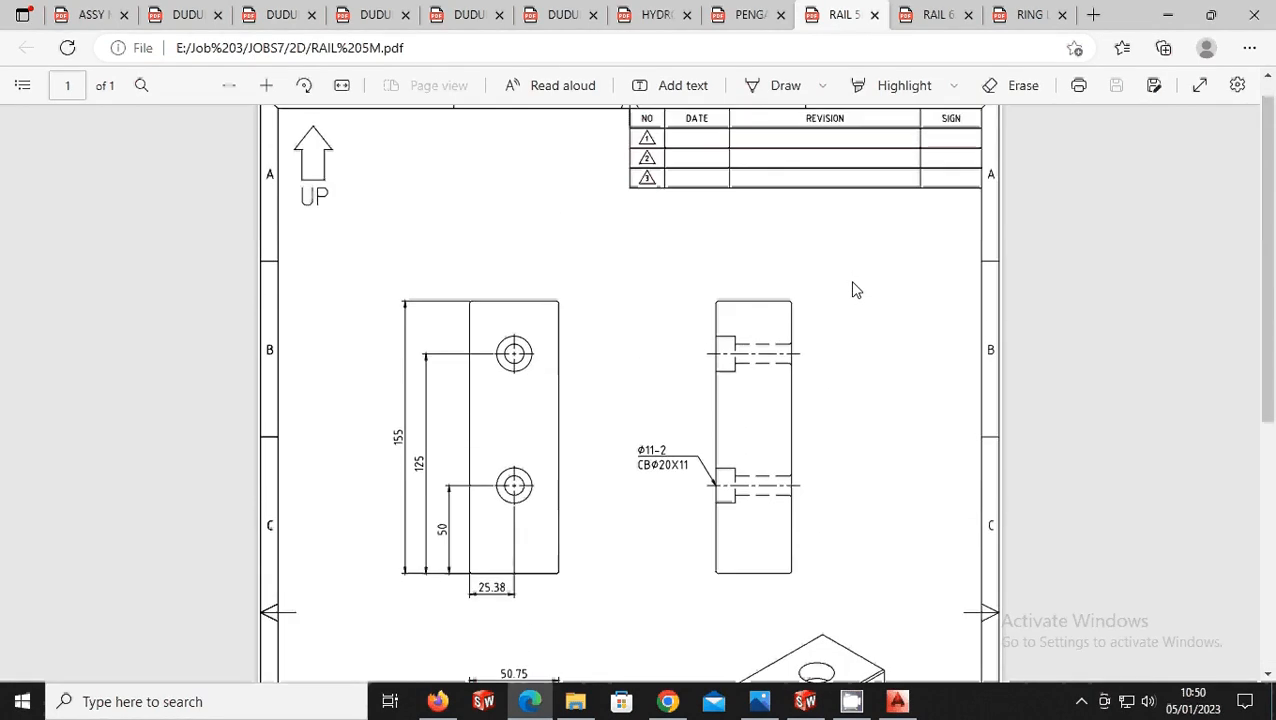
- Review the PENGATUR LIMIT and HYDROLIK PDFs, checking their drawing views and title blocks
{"action": "left_click", "coordinate": [752, 15]}
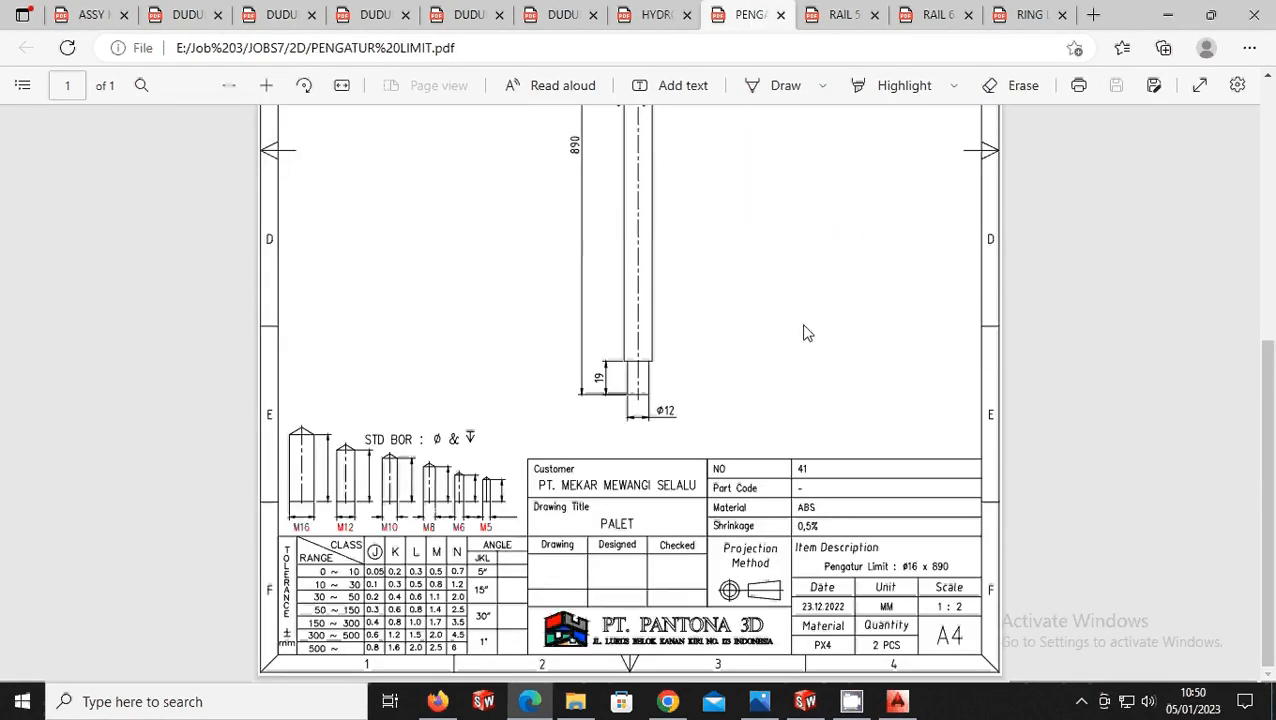
{"action": "scroll", "coordinate": [808, 333], "scroll_direction": "up", "scroll_amount": 5}
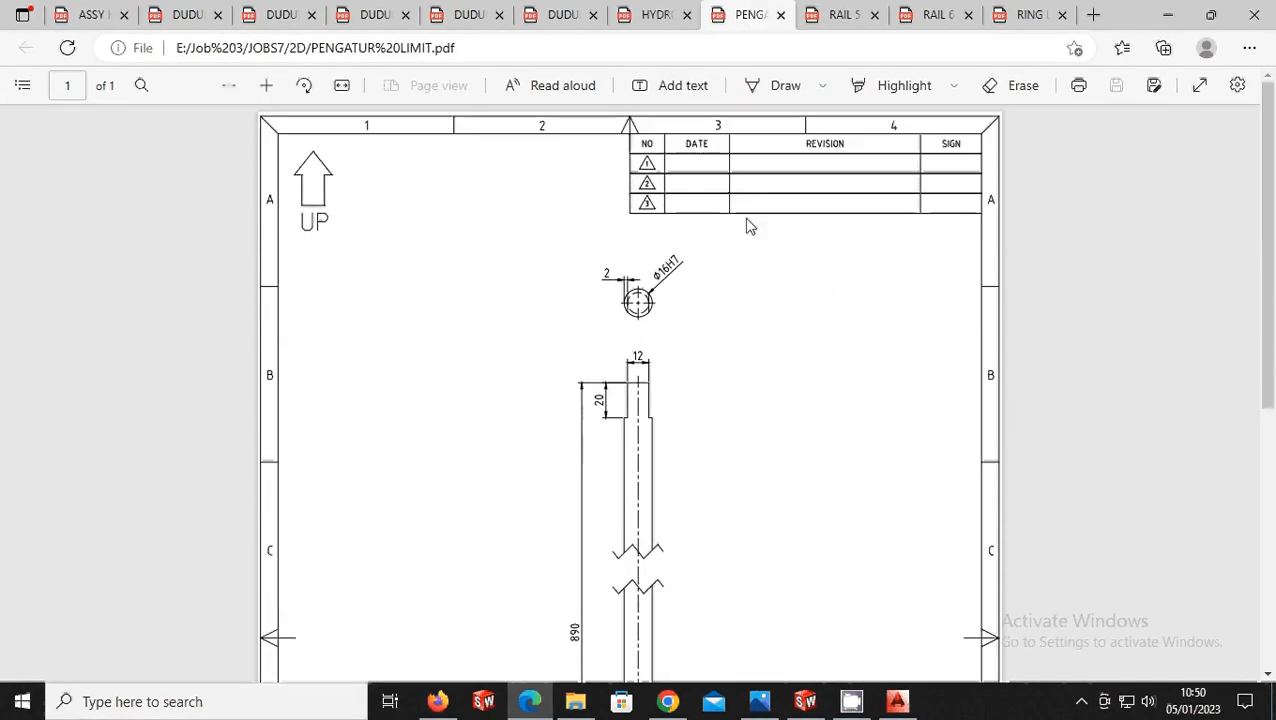
{"action": "left_click", "coordinate": [656, 16]}
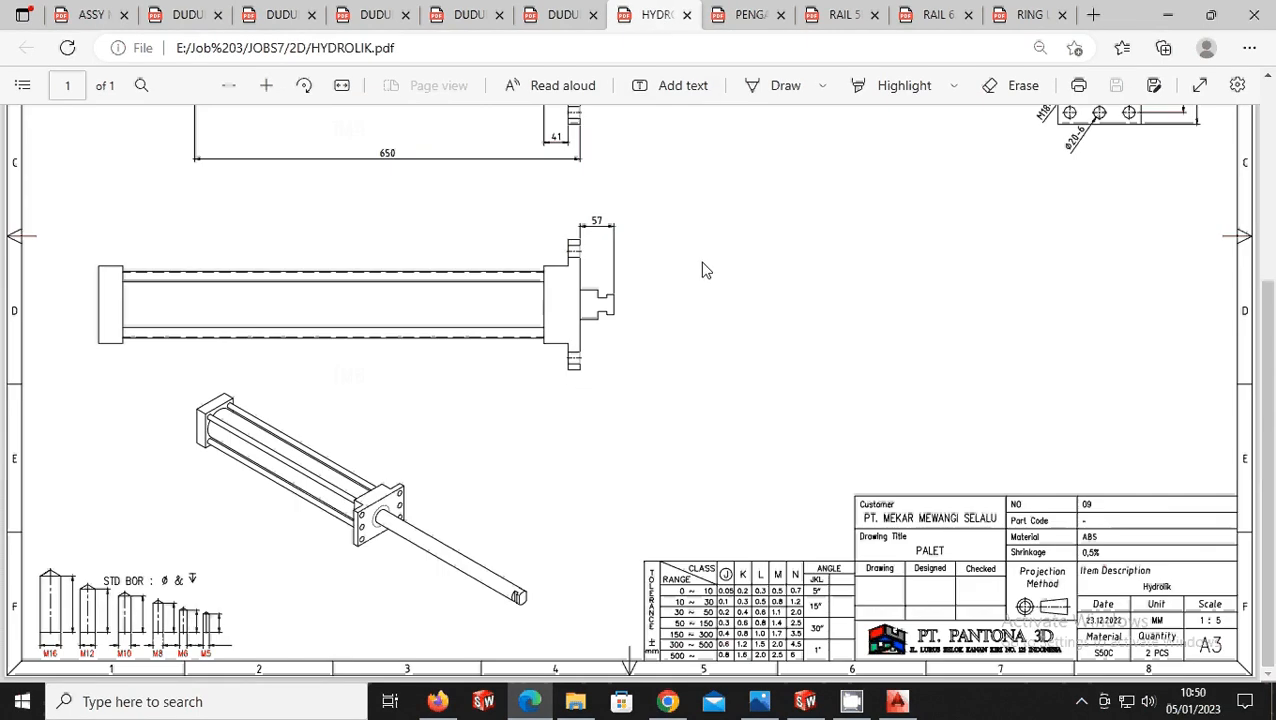
{"action": "scroll", "coordinate": [812, 318], "scroll_direction": "up", "scroll_amount": 5}
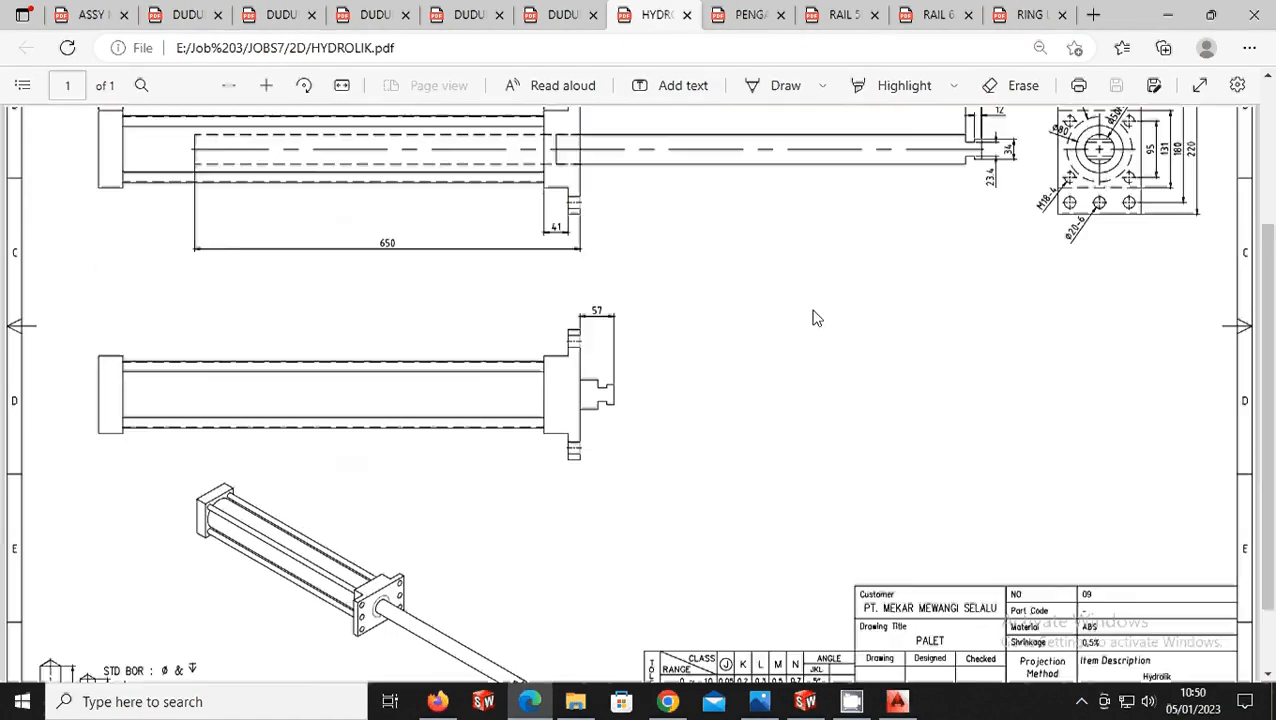
- Look over the whole DUDUKAN LIMIT SWITCH 1 sheet, from its title block up to its main views
{"action": "left_click", "coordinate": [470, 14]}
{"action": "scroll", "coordinate": [597, 343], "scroll_direction": "down", "scroll_amount": 10}
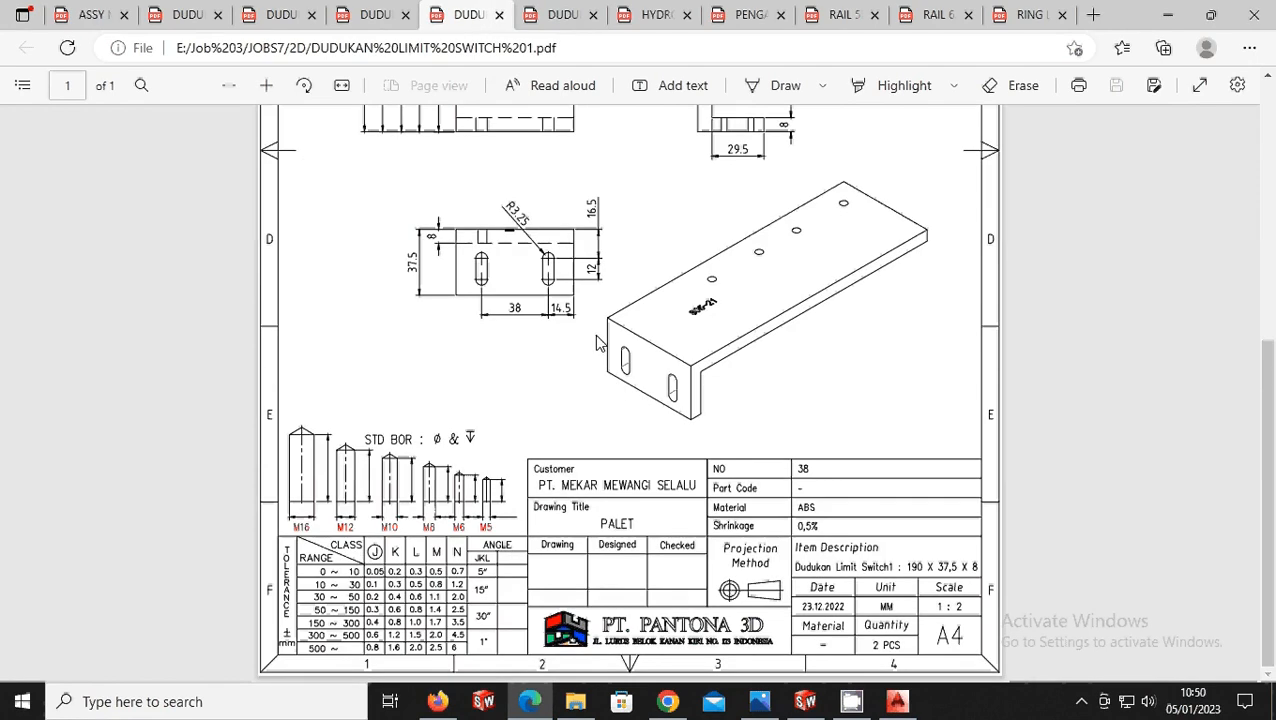
{"action": "scroll", "coordinate": [594, 335], "scroll_direction": "up", "scroll_amount": 8}
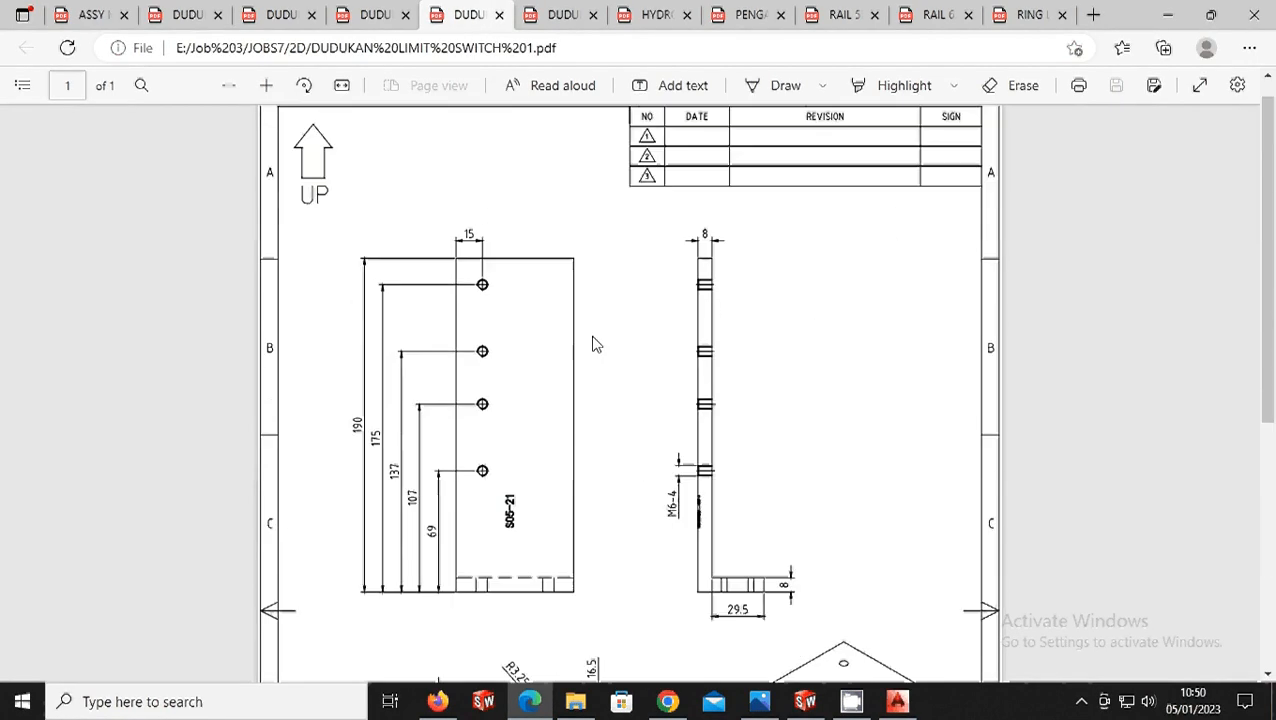
- Check the DUDUKAN HYDROLIK 3, DUDUKAN HYDROLIK 2 and DUDUKAN HYDROLIK 1 PDFs in turn, including their title blocks and dimensioned views
{"action": "left_click", "coordinate": [378, 16]}
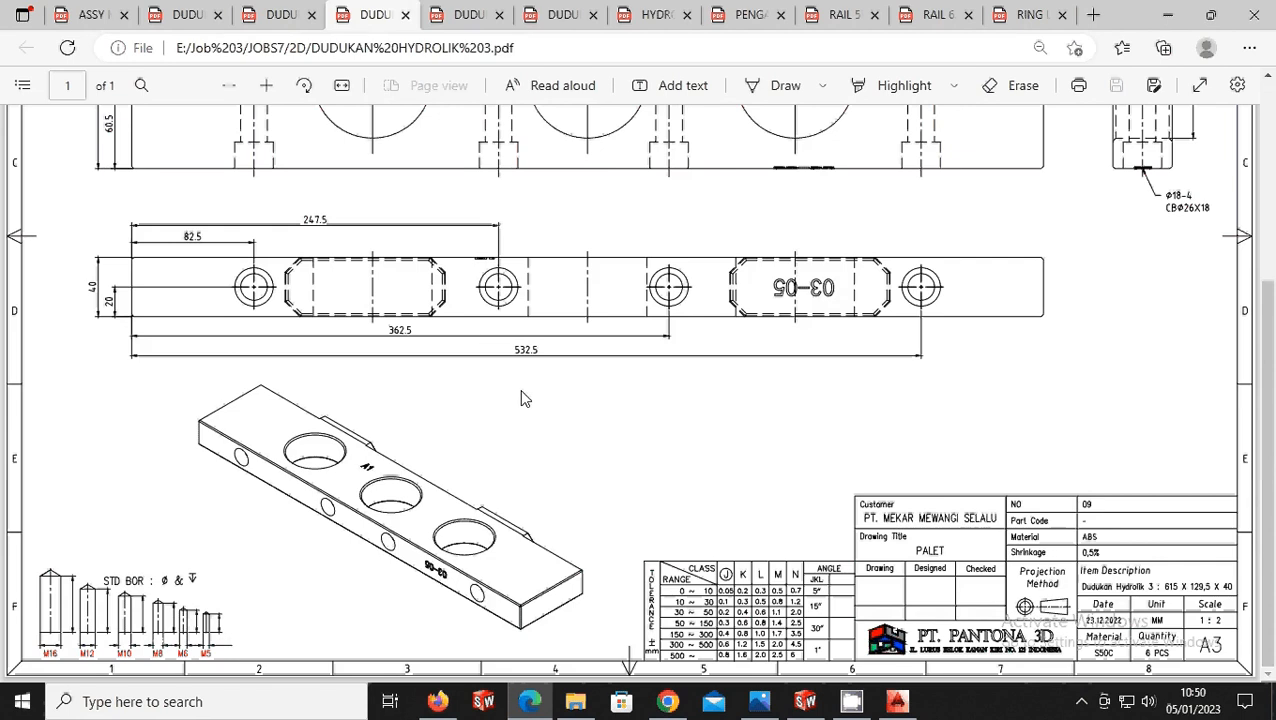
{"action": "scroll", "coordinate": [518, 392], "scroll_direction": "up", "scroll_amount": 5}
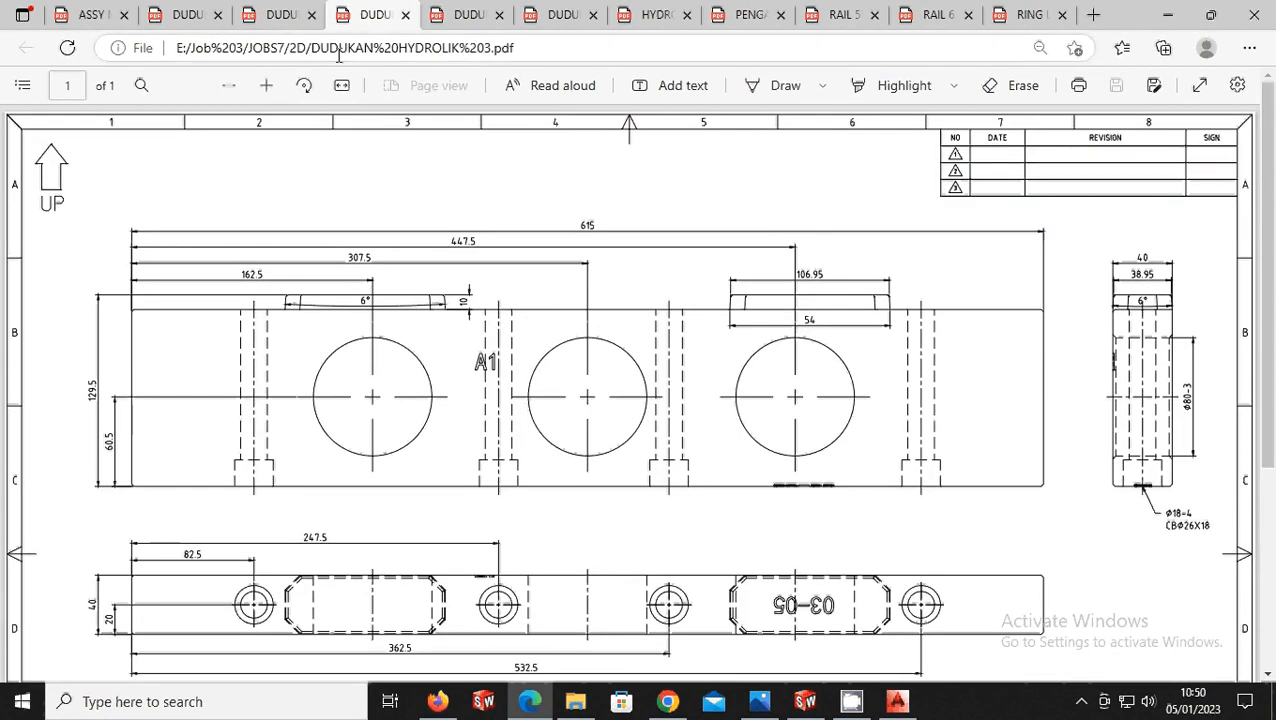
{"action": "left_click", "coordinate": [282, 18]}
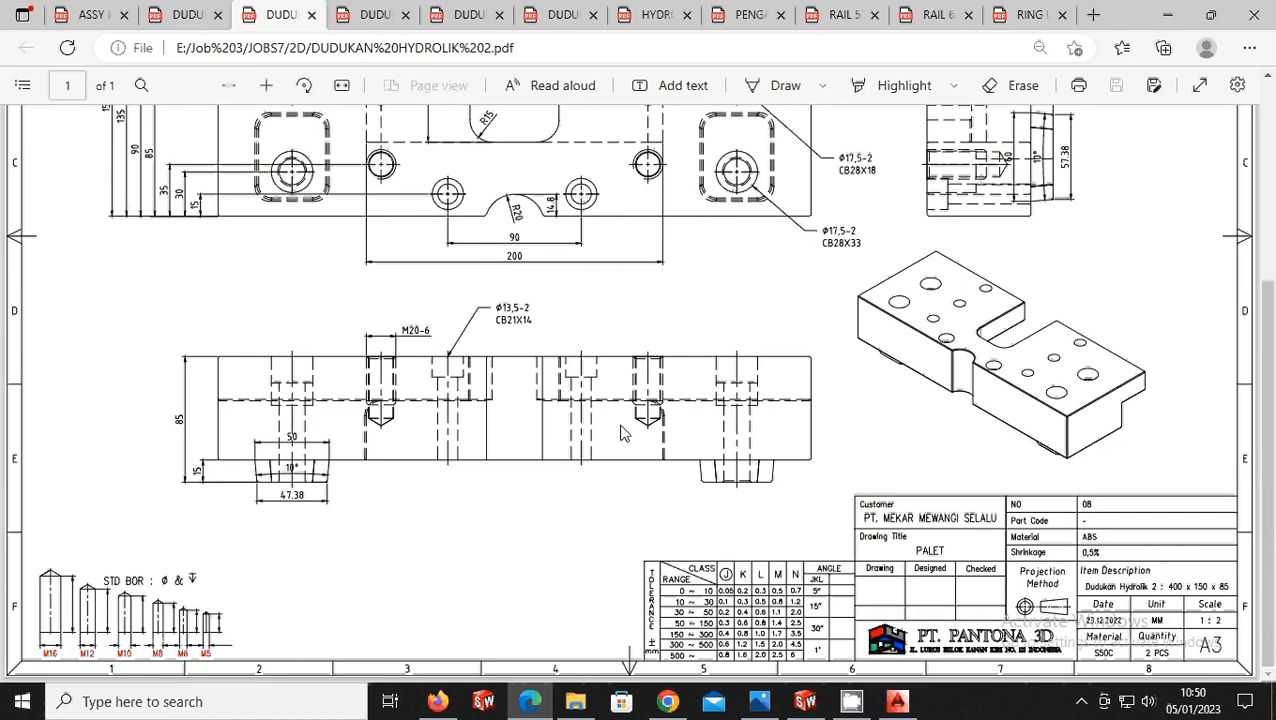
{"action": "scroll", "coordinate": [600, 445], "scroll_direction": "up", "scroll_amount": 5}
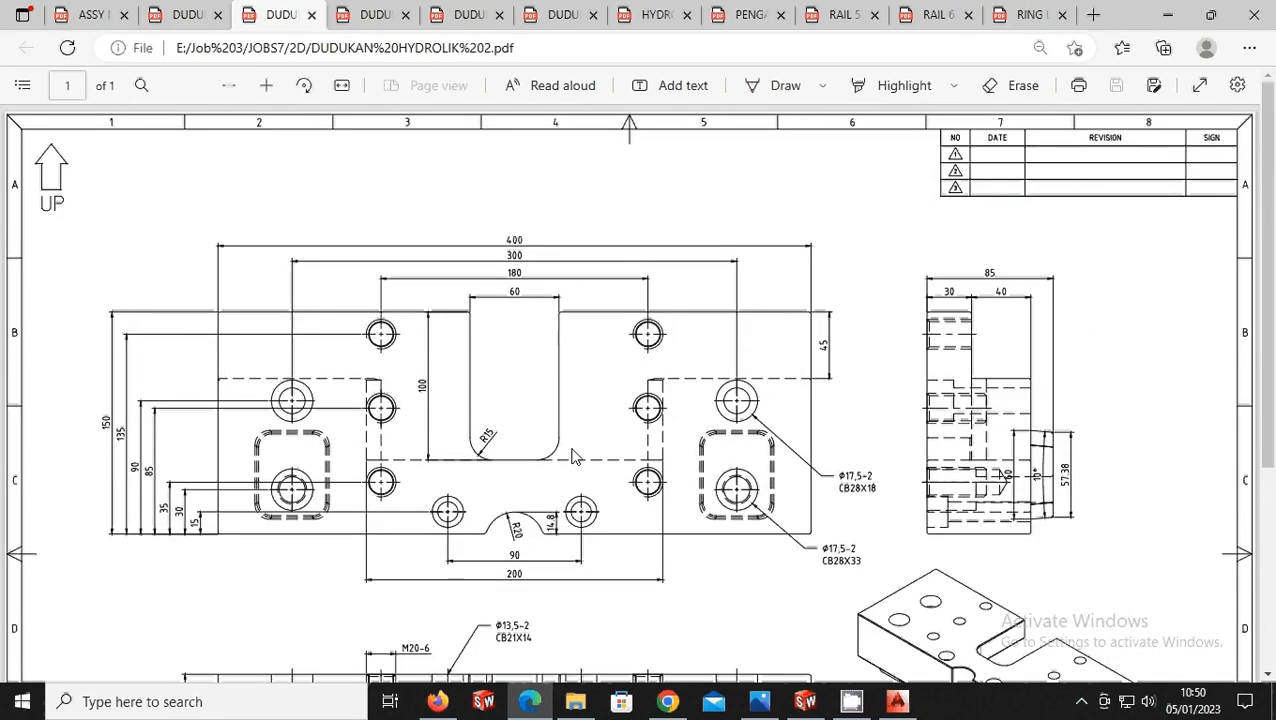
{"action": "left_click", "coordinate": [185, 18]}
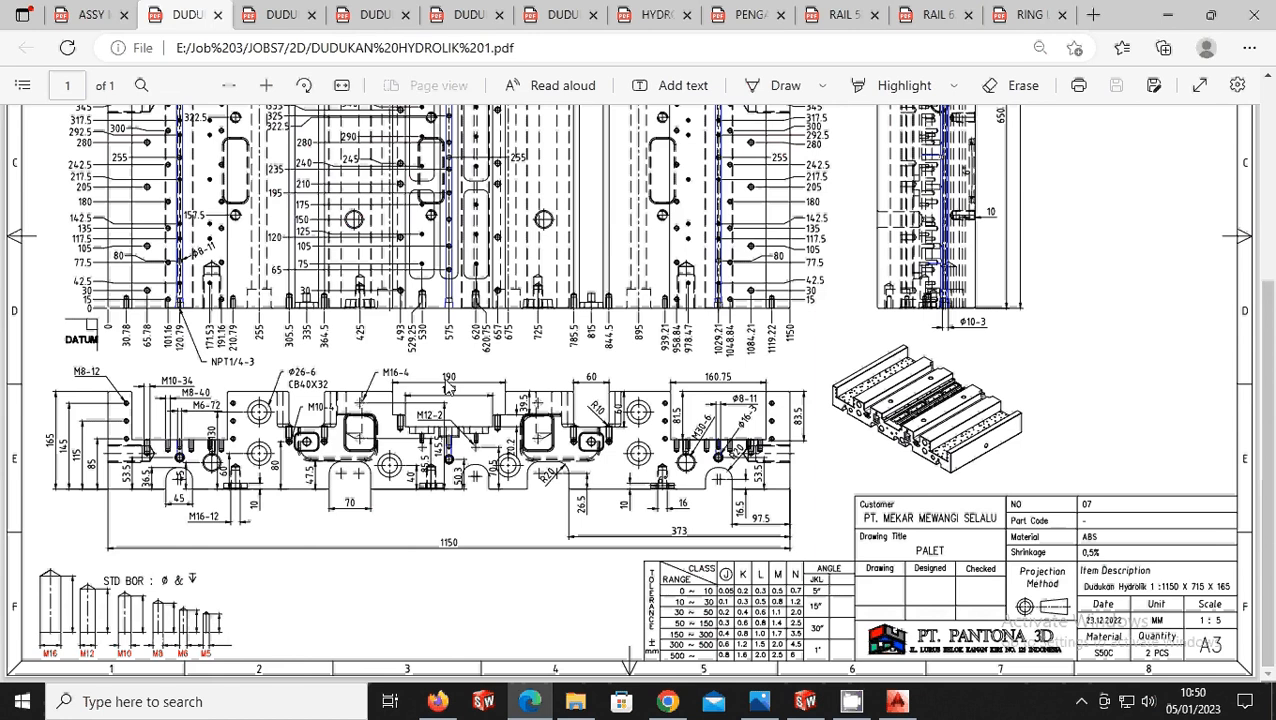
{"action": "scroll", "coordinate": [449, 388], "scroll_direction": "up", "scroll_amount": 4}
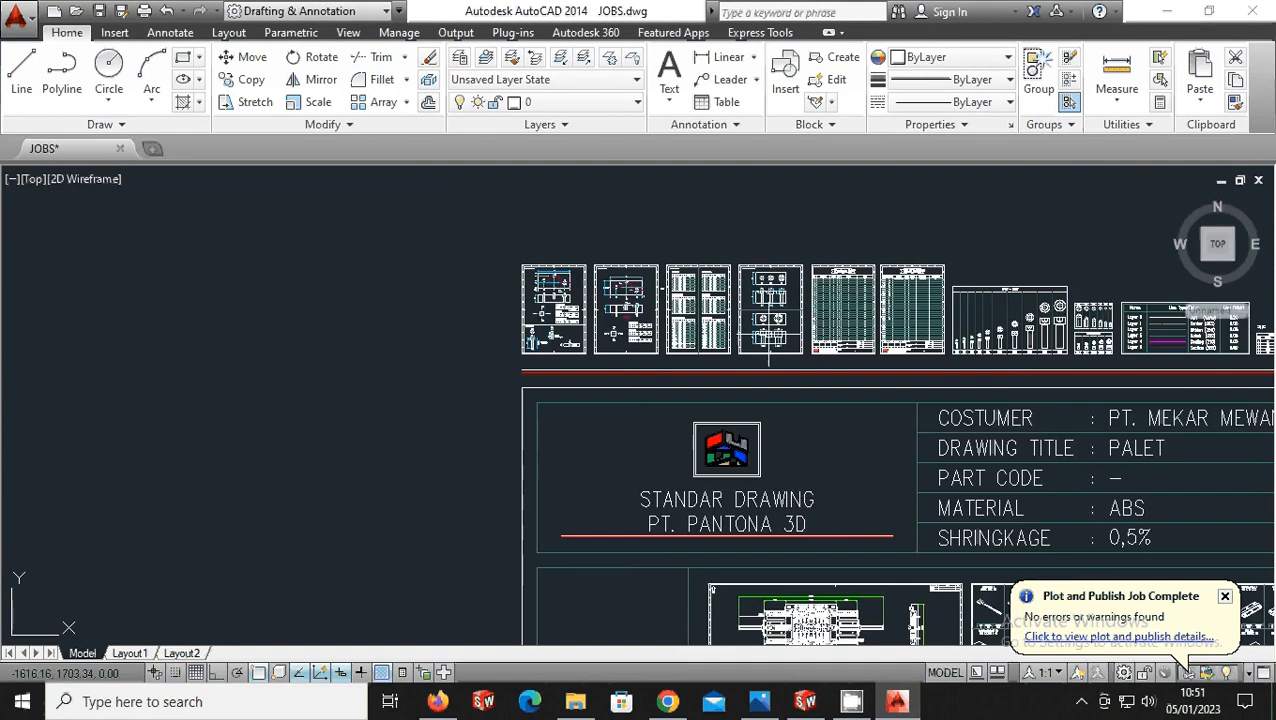
- Switch to AutoCAD, look over the header of the JOBS drawing and dismiss the plot and publish notification
{"action": "scroll", "coordinate": [828, 524], "scroll_direction": "up", "scroll_amount": 2}
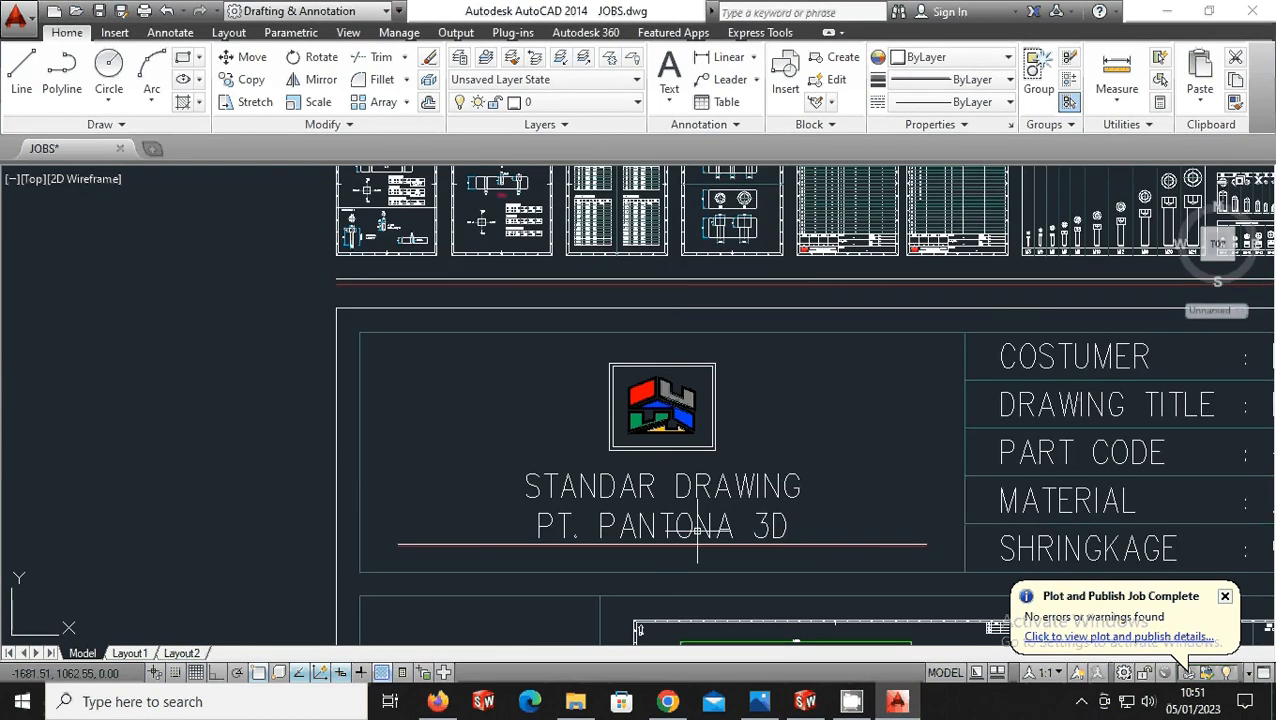
{"action": "scroll", "coordinate": [800, 522], "scroll_direction": "down", "scroll_amount": 2}
{"action": "scroll", "coordinate": [1119, 529], "scroll_direction": "up", "scroll_amount": 2}
{"action": "scroll", "coordinate": [906, 532], "scroll_direction": "down", "scroll_amount": 2}
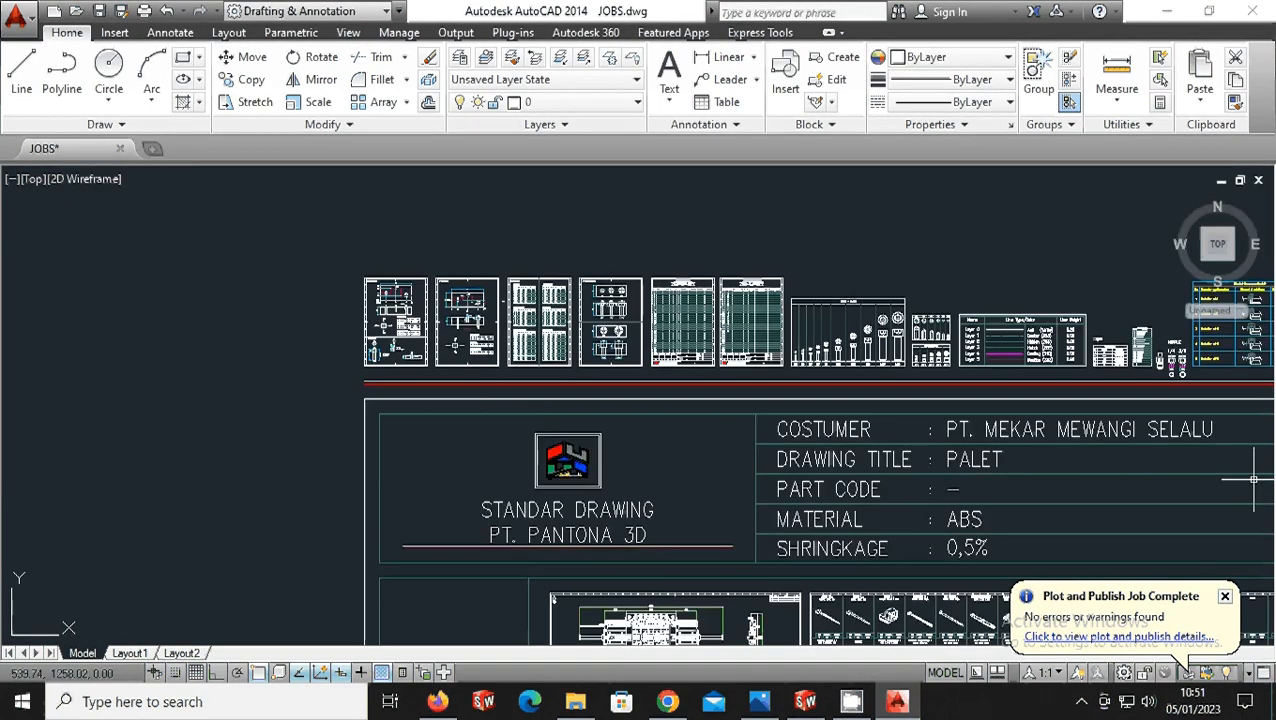
{"action": "scroll", "coordinate": [1250, 475], "scroll_direction": "up", "scroll_amount": 2}
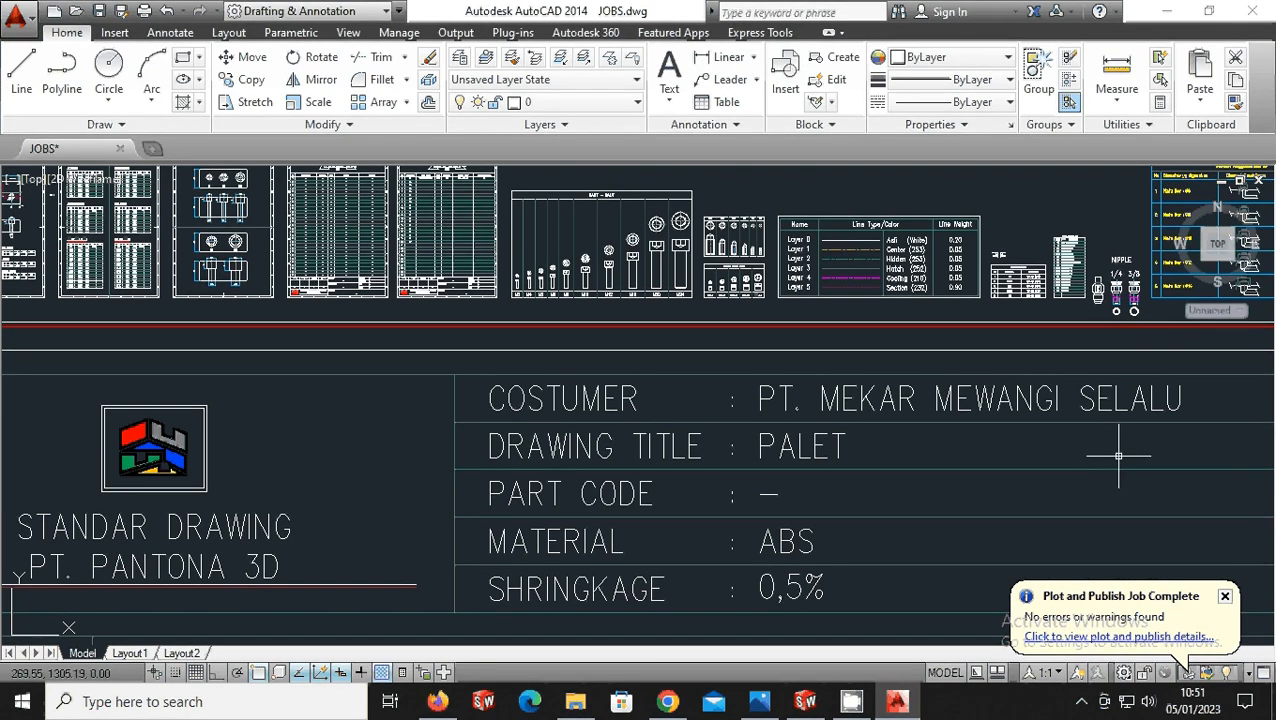
{"action": "left_click", "coordinate": [1224, 596]}
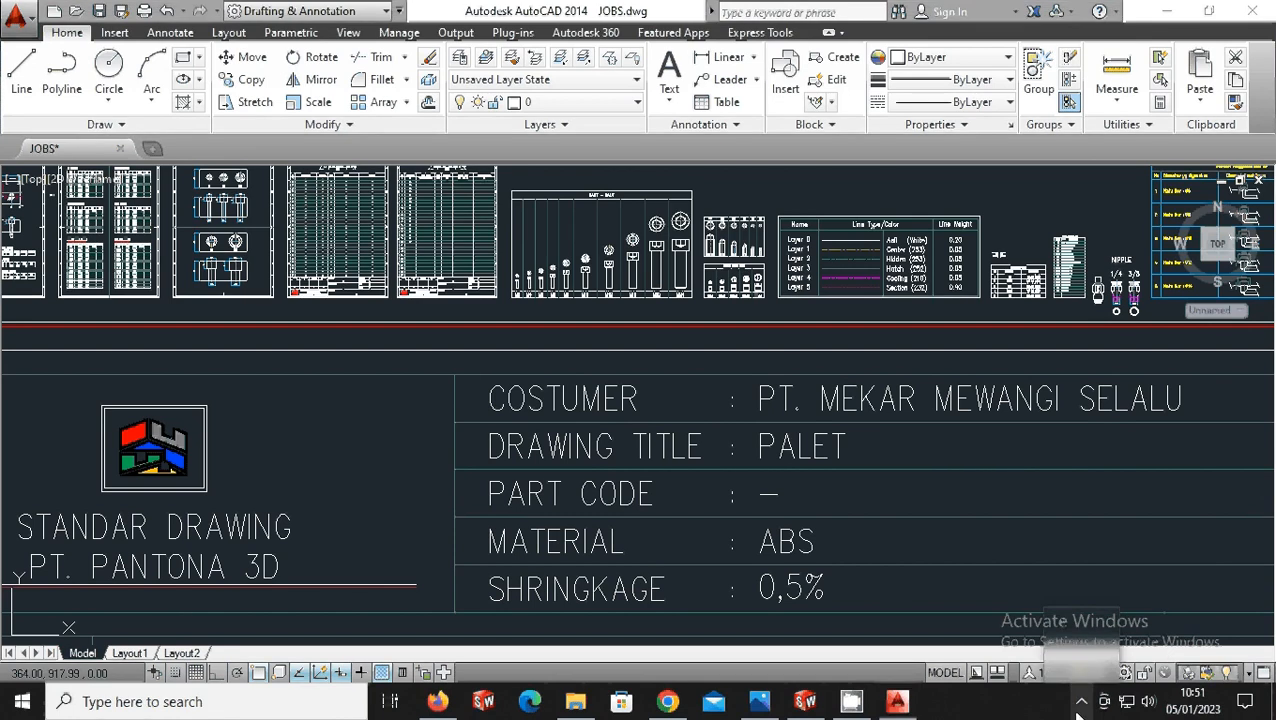